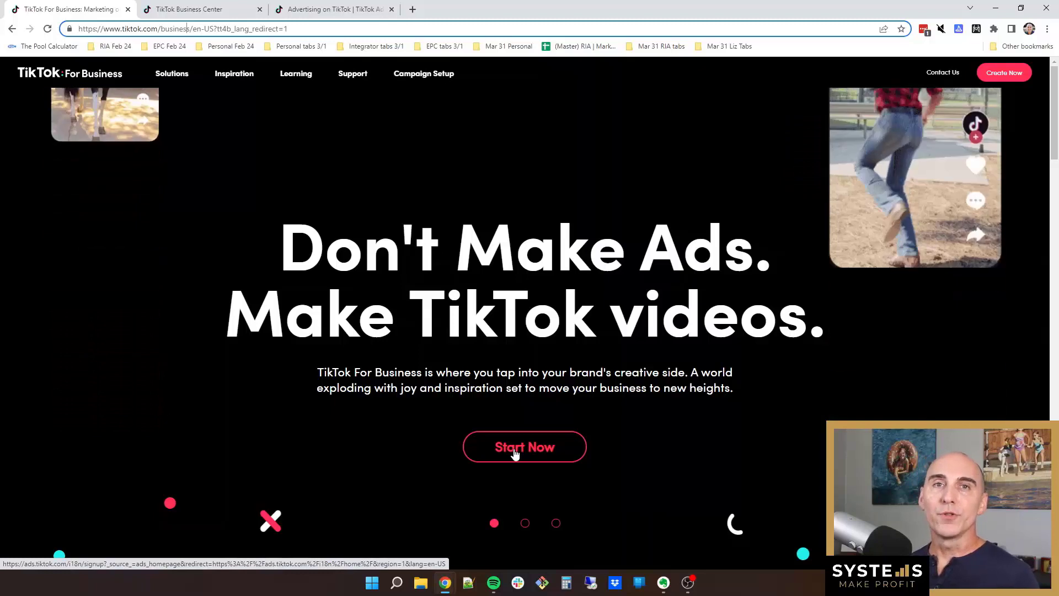
# - Switch to TikTok Business Center and open the Ads Manager of the Making Frugal Fun advertiser account
pyautogui.click(187, 9)
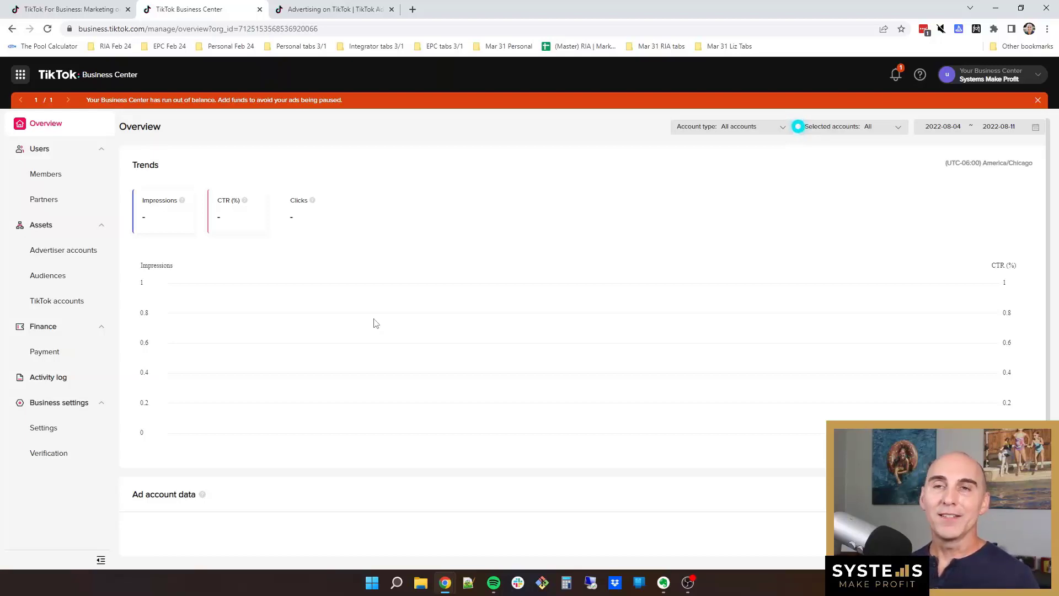
pyautogui.click(50, 253)
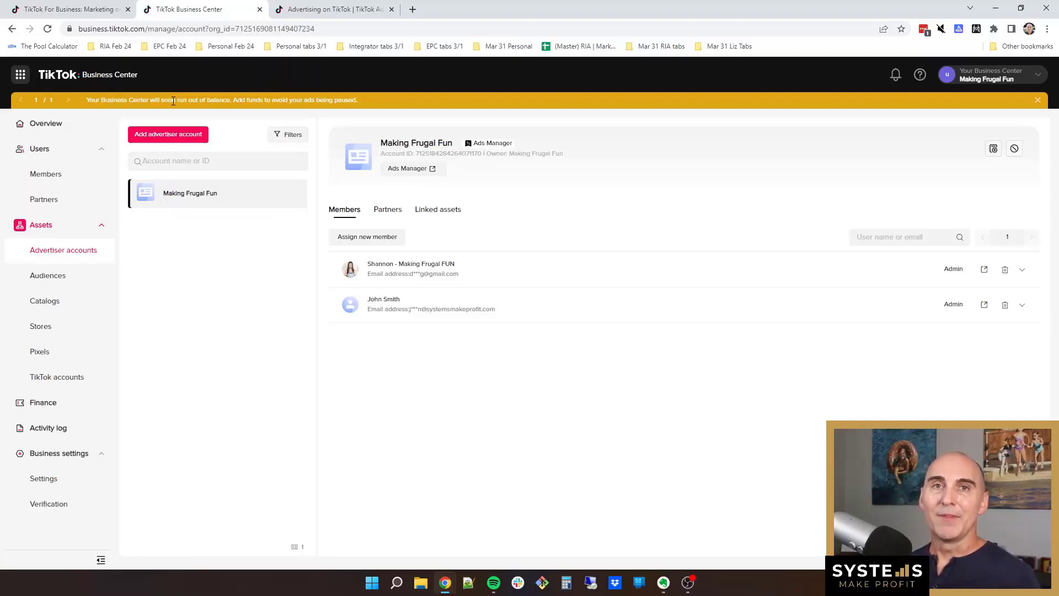
pyautogui.click(415, 170)
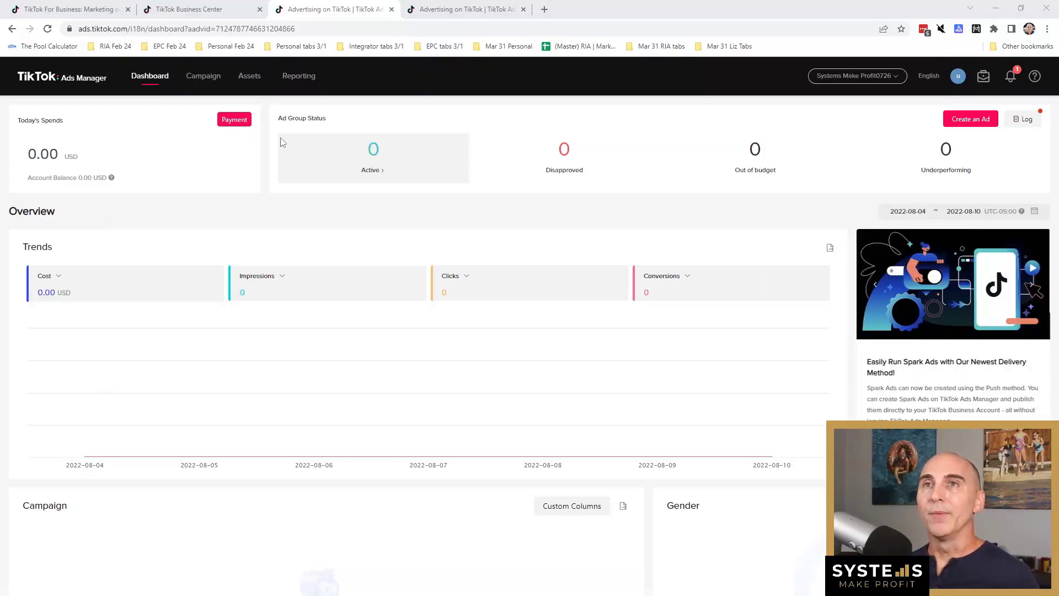
# - Open the management page for Web Events in the Ads Manager's Events Manager
pyautogui.moveTo(249, 76)
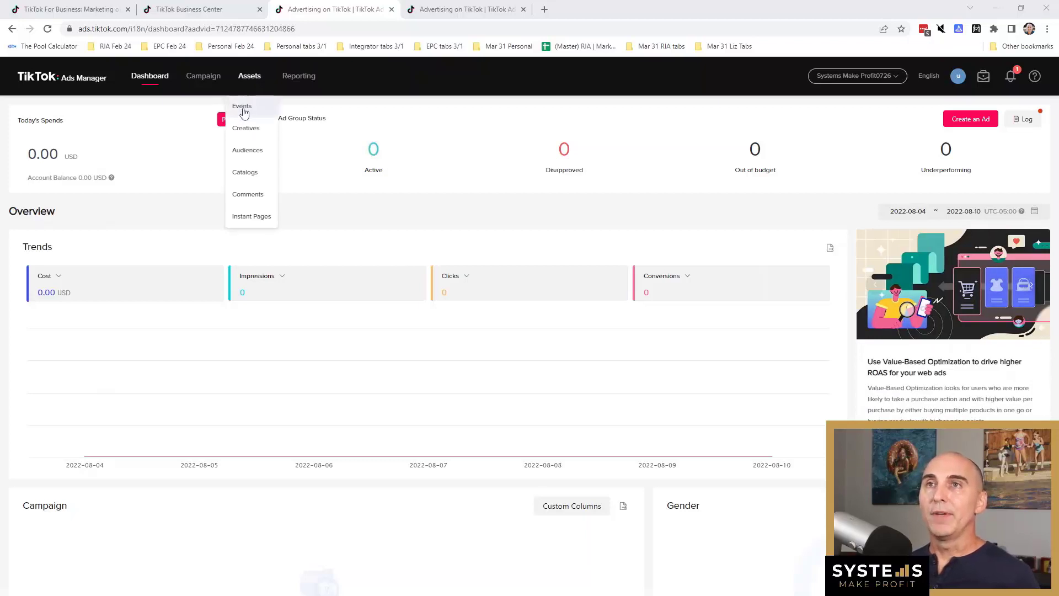
pyautogui.click(242, 107)
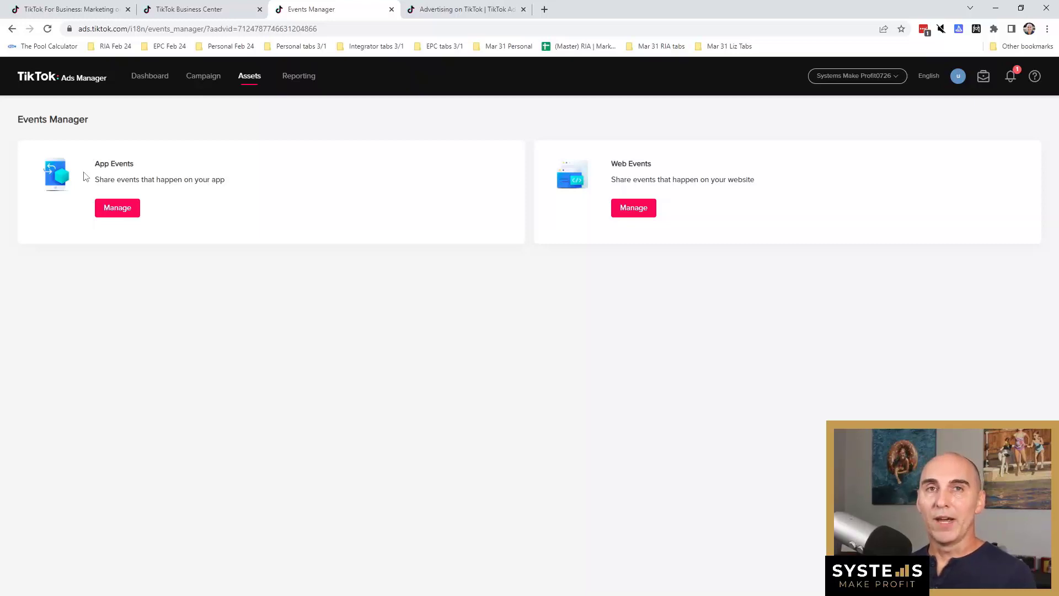
pyautogui.click(643, 211)
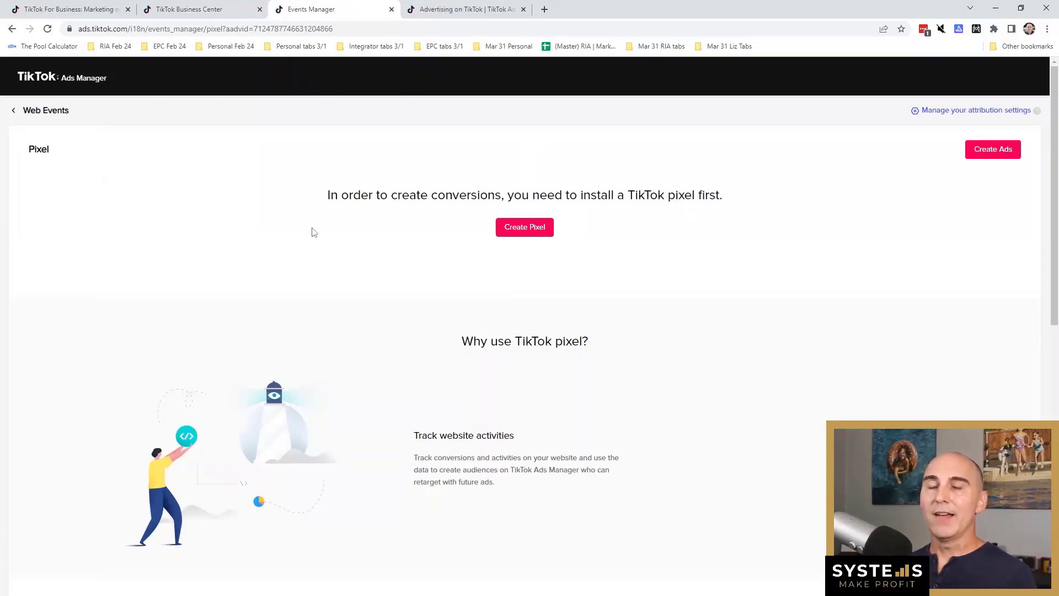
# - Start creating a pixel named with the owner's first name plus "Pixel", using TikTok Pixel as the connection method
pyautogui.click(523, 229)
pyautogui.click(355, 259)
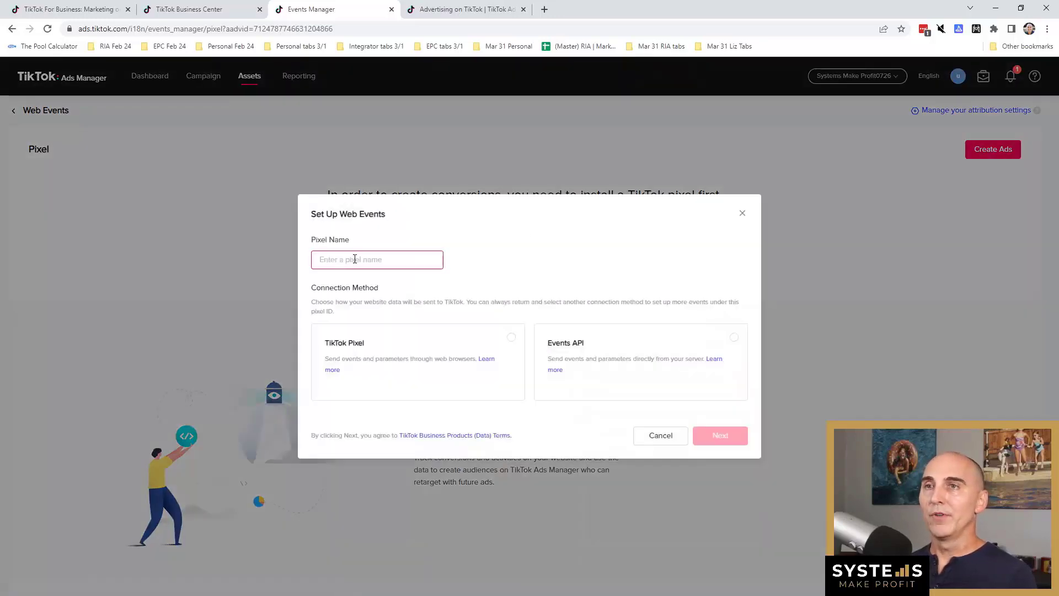
pyautogui.write('John')
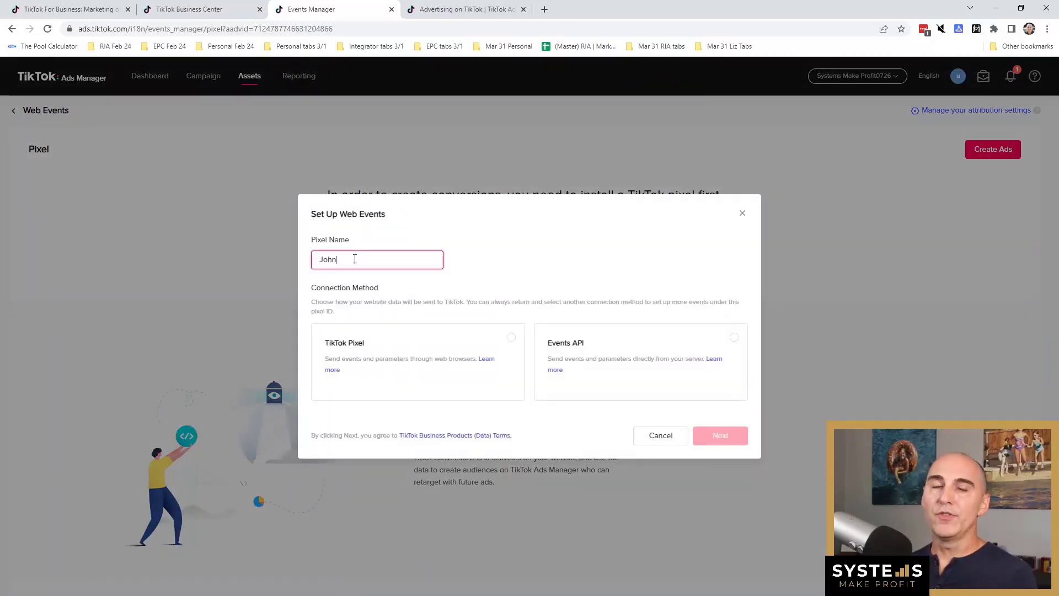
pyautogui.write('s Sm')
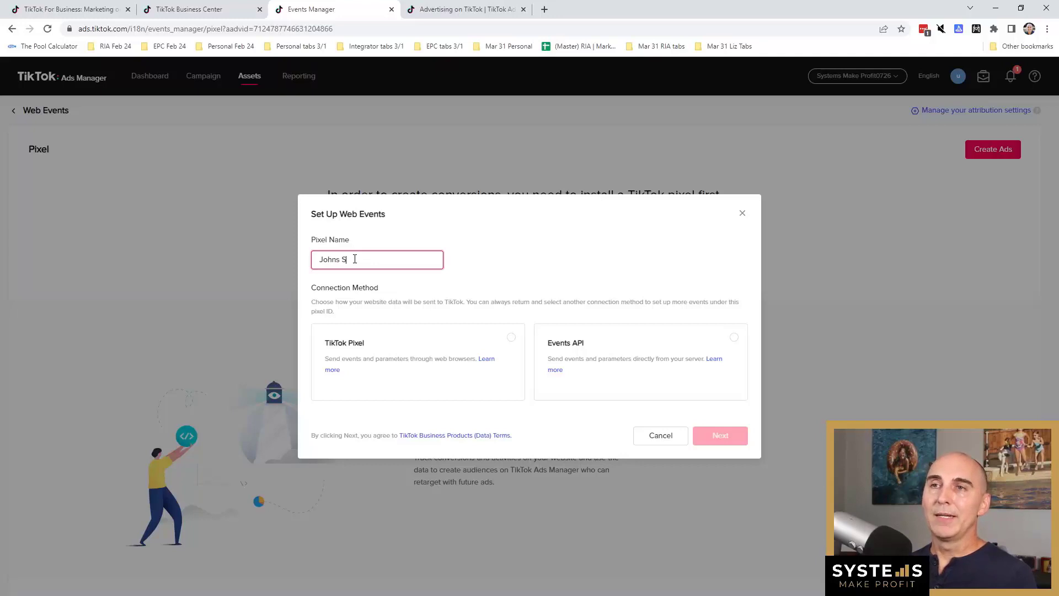
pyautogui.press('BackSpace')
pyautogui.press('BackSpace')
pyautogui.write('Pixel')
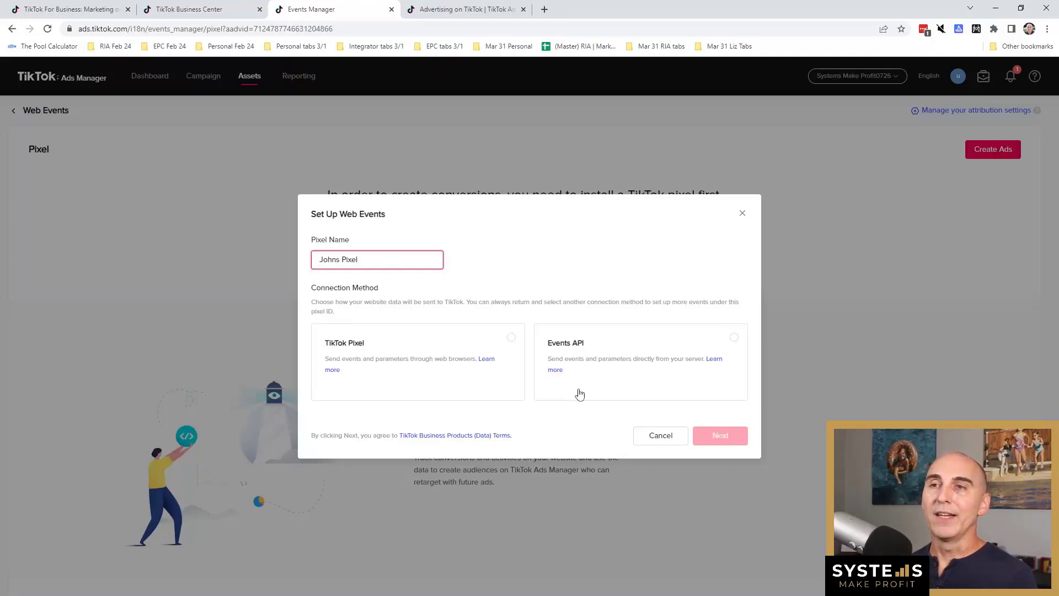
pyautogui.click(428, 353)
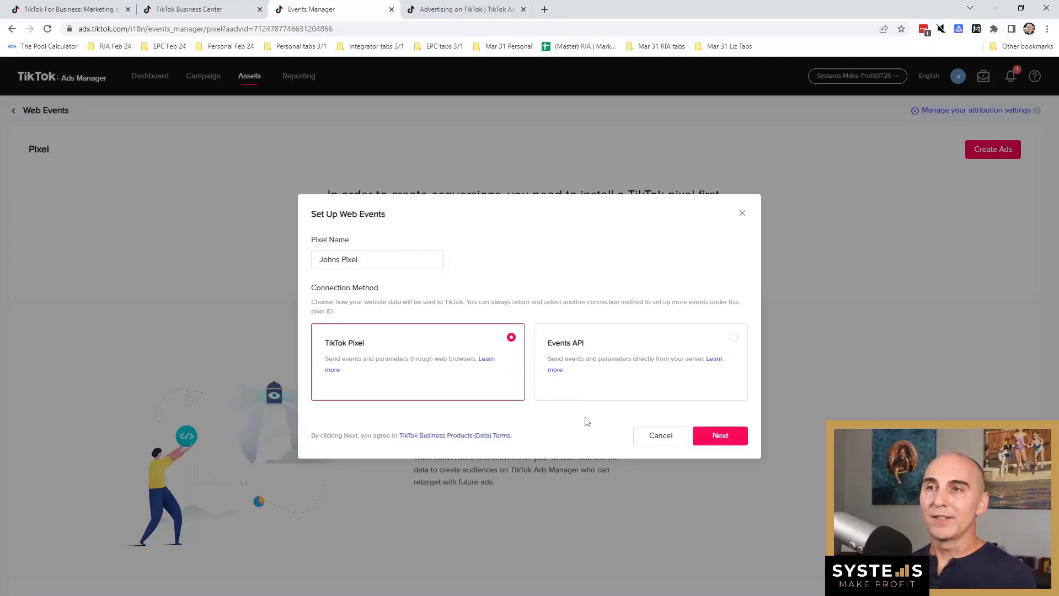
pyautogui.click(722, 438)
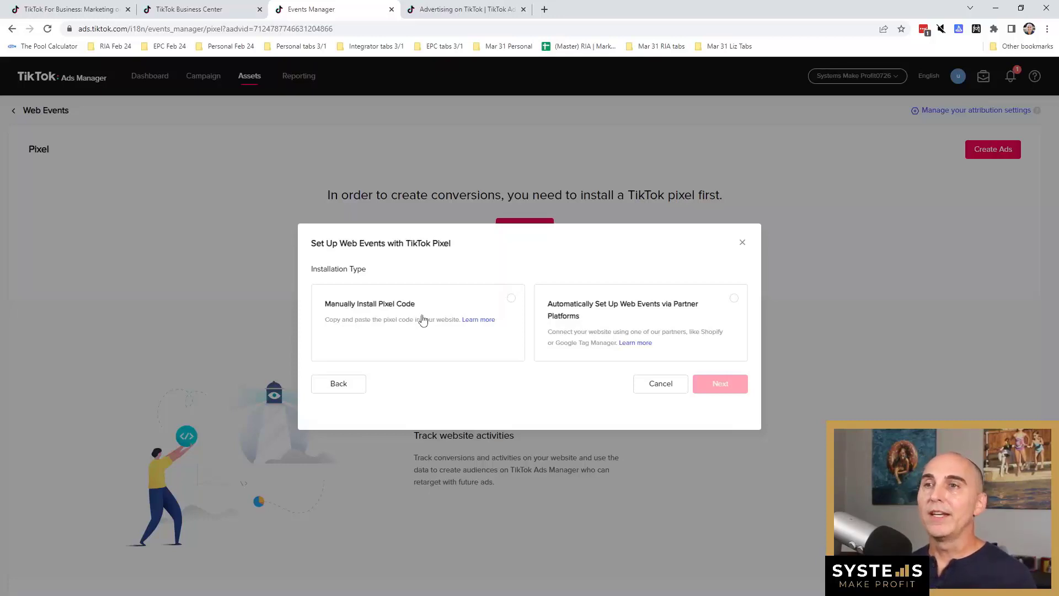
# - Choose manual pixel code installation and Standard Mode event setup to create the pixel
pyautogui.click(401, 313)
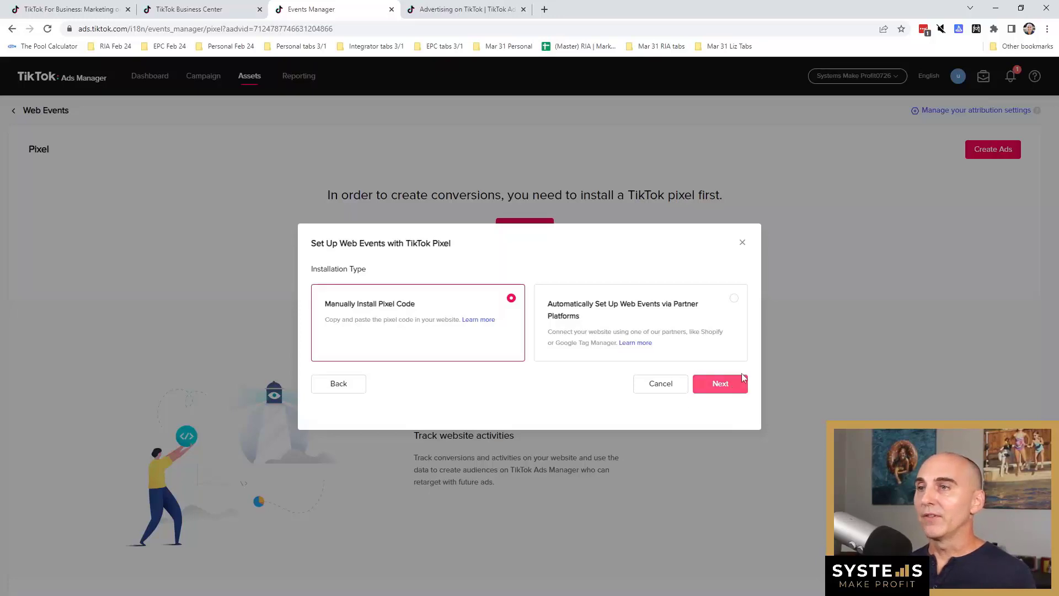
pyautogui.click(719, 384)
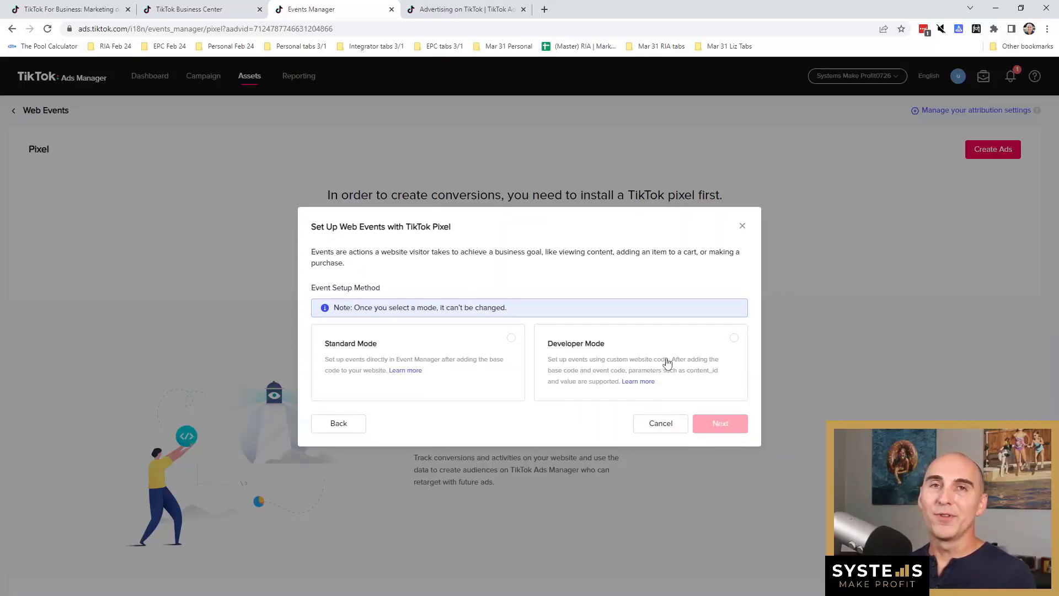
pyautogui.click(428, 365)
pyautogui.click(717, 425)
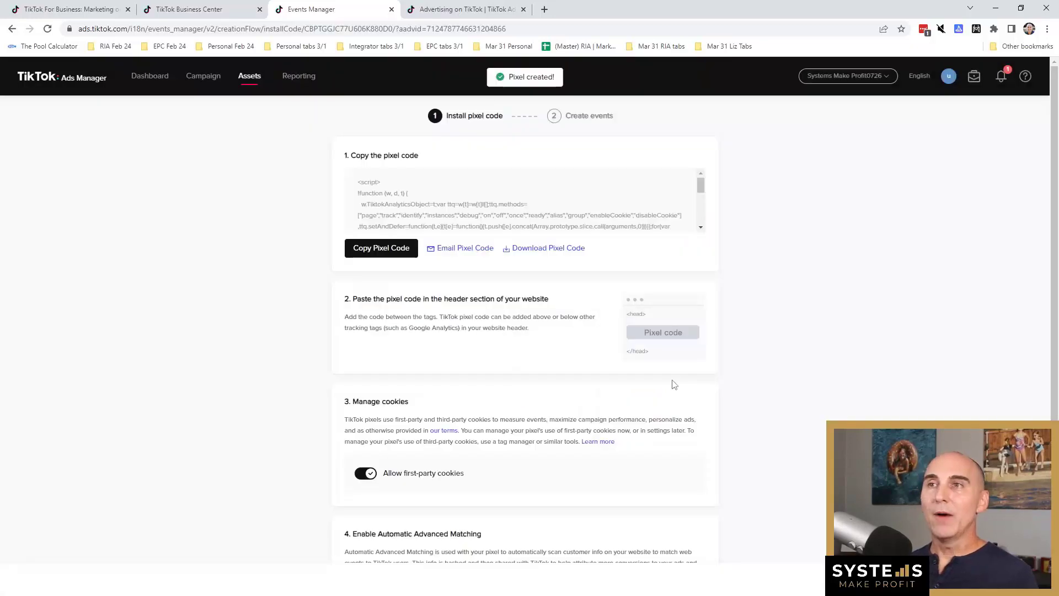
# - Enable Automatic Advanced Matching for the pixel and continue to the event creation stage
pyautogui.moveTo(369, 200)
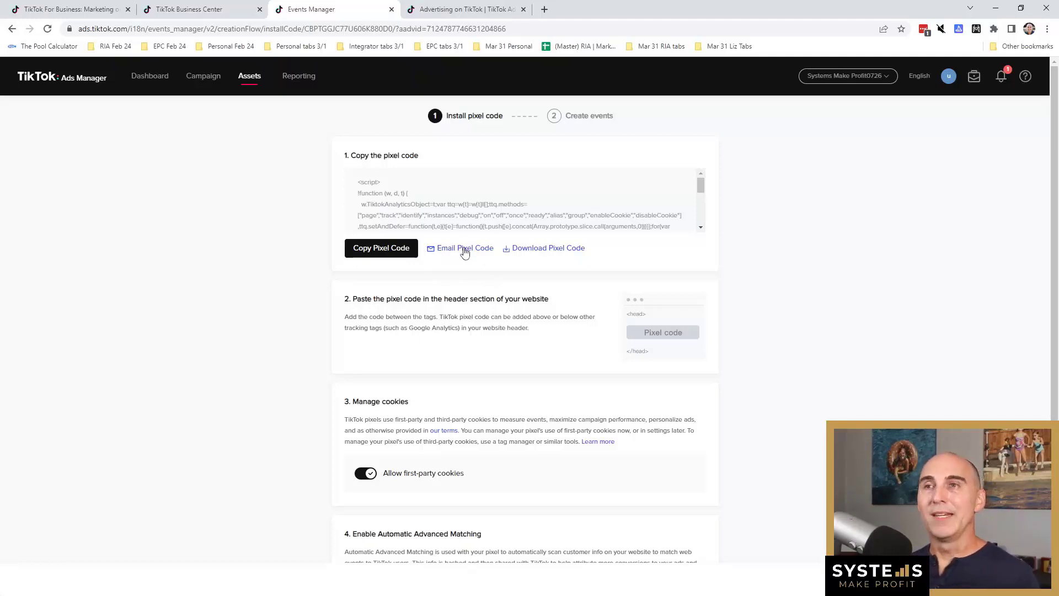
pyautogui.scroll(-1, 516, 389)
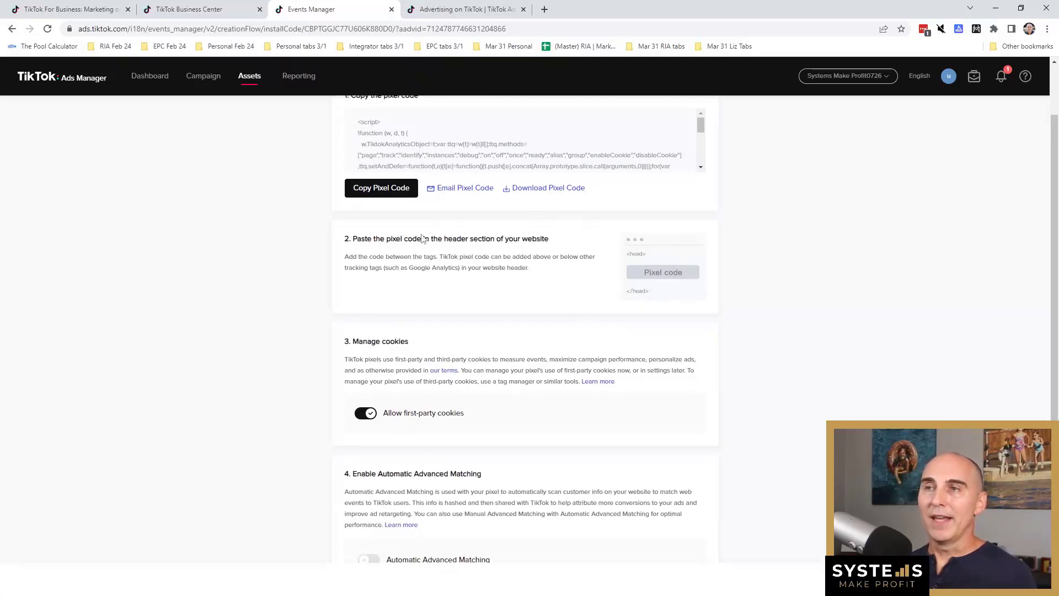
pyautogui.scroll(-1, 573, 435)
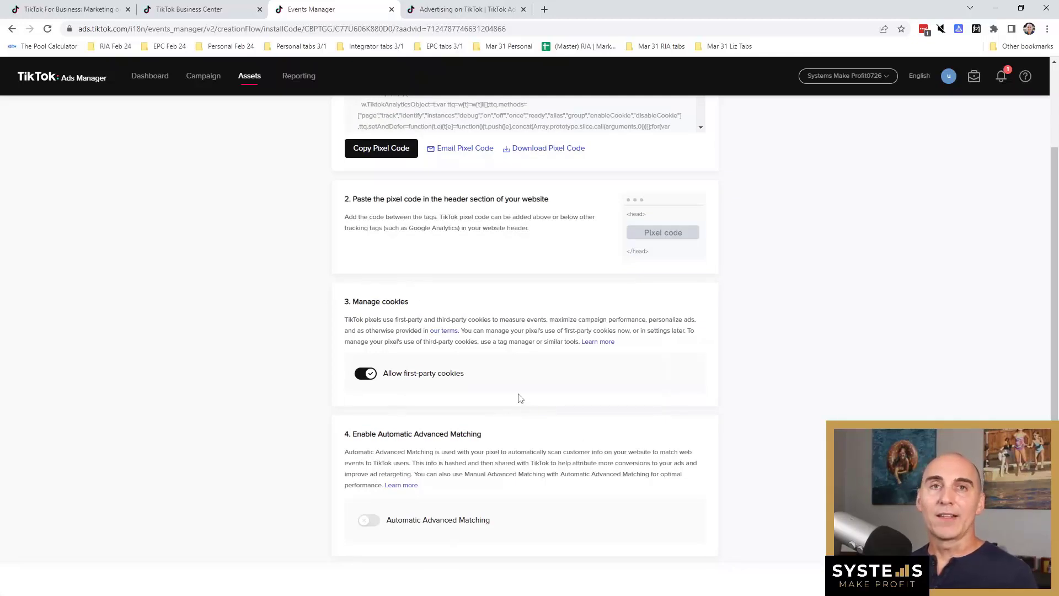
pyautogui.click(370, 524)
pyautogui.scroll(-2, 594, 514)
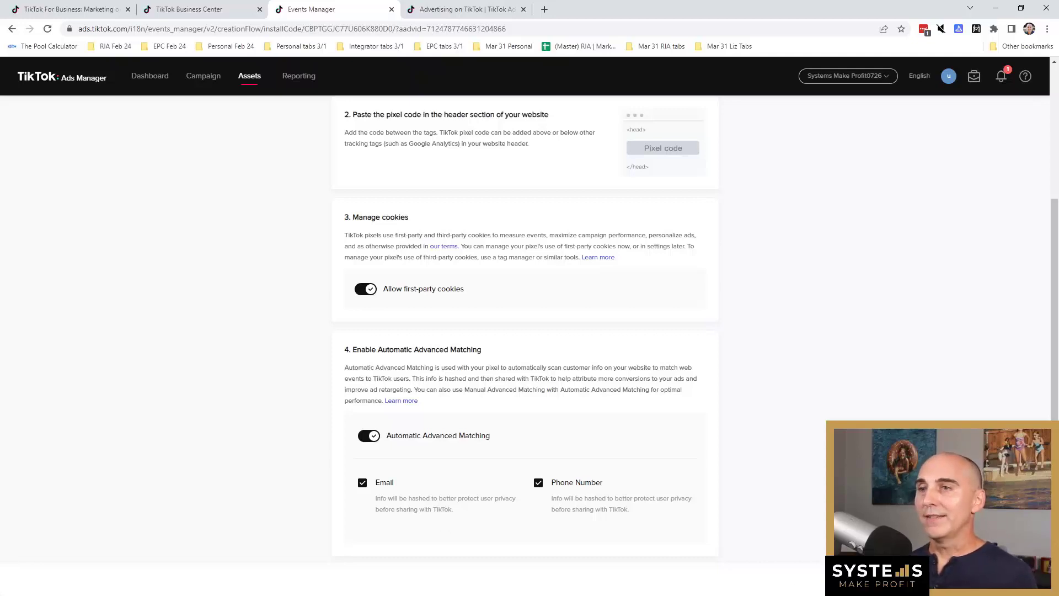
pyautogui.click(1025, 579)
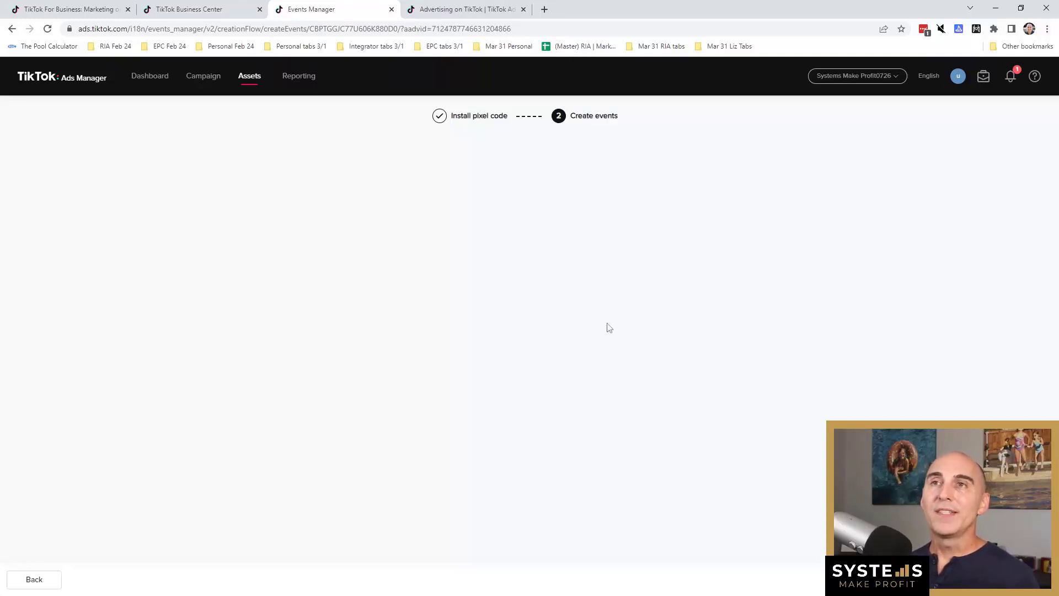
# - Return to Web Events through the Events Manager and open the new pixel's detail page
pyautogui.moveTo(246, 78)
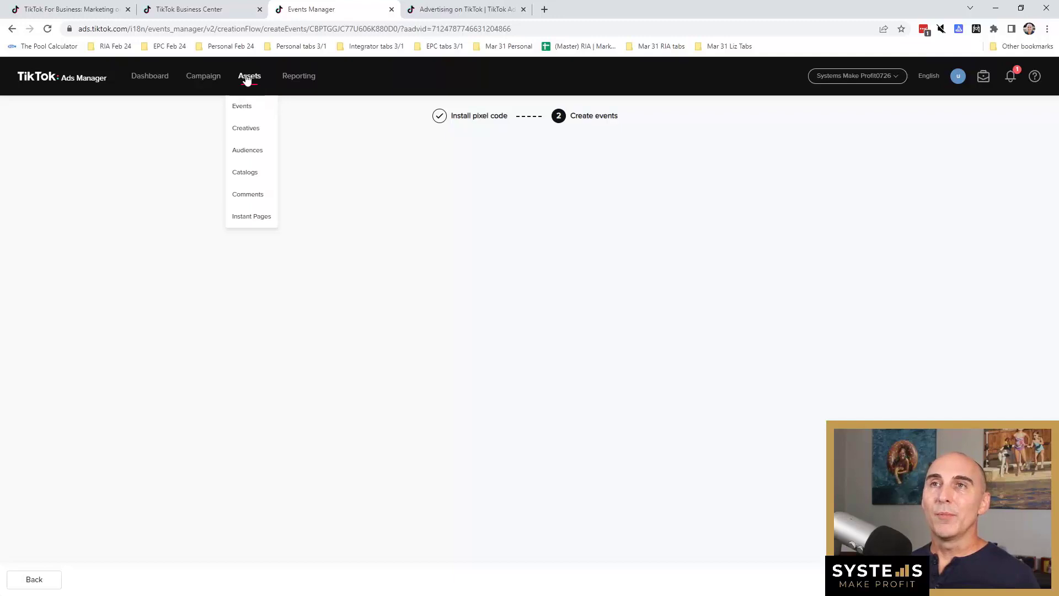
pyautogui.click(241, 110)
pyautogui.click(634, 212)
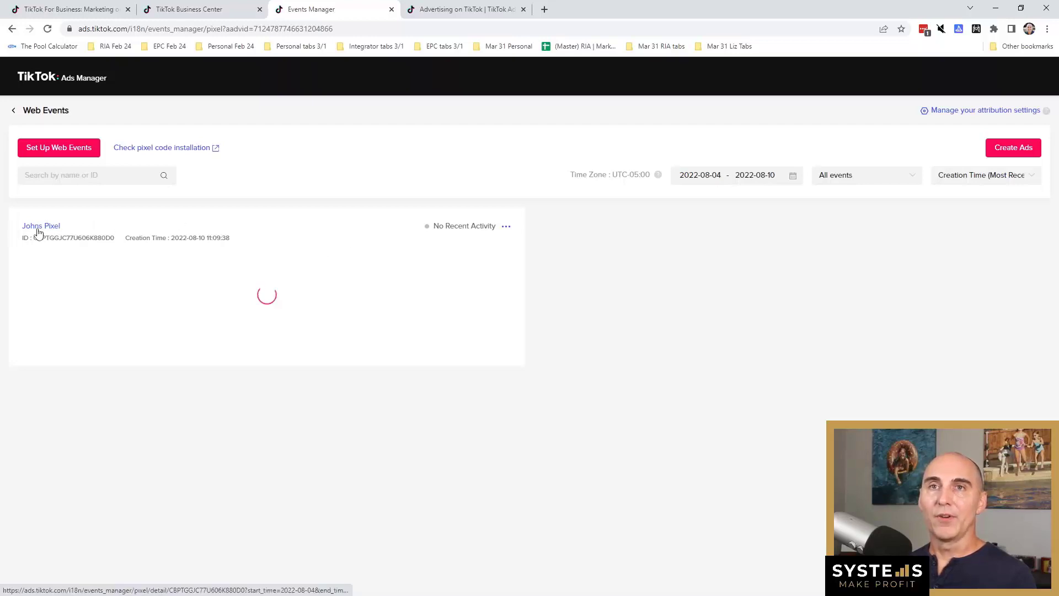
pyautogui.click(40, 228)
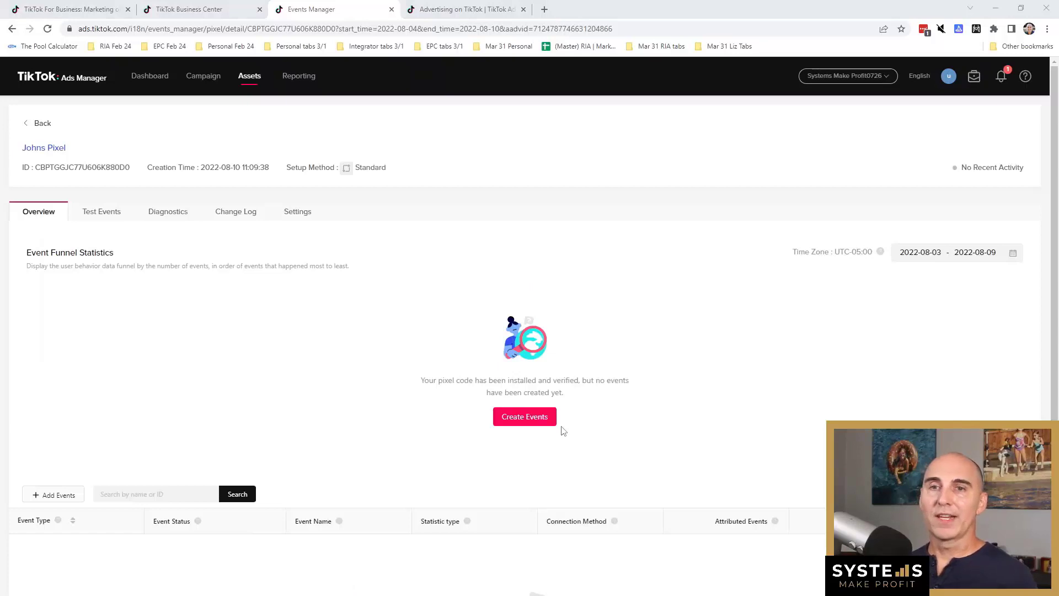
pyautogui.scroll(-1, 226, 399)
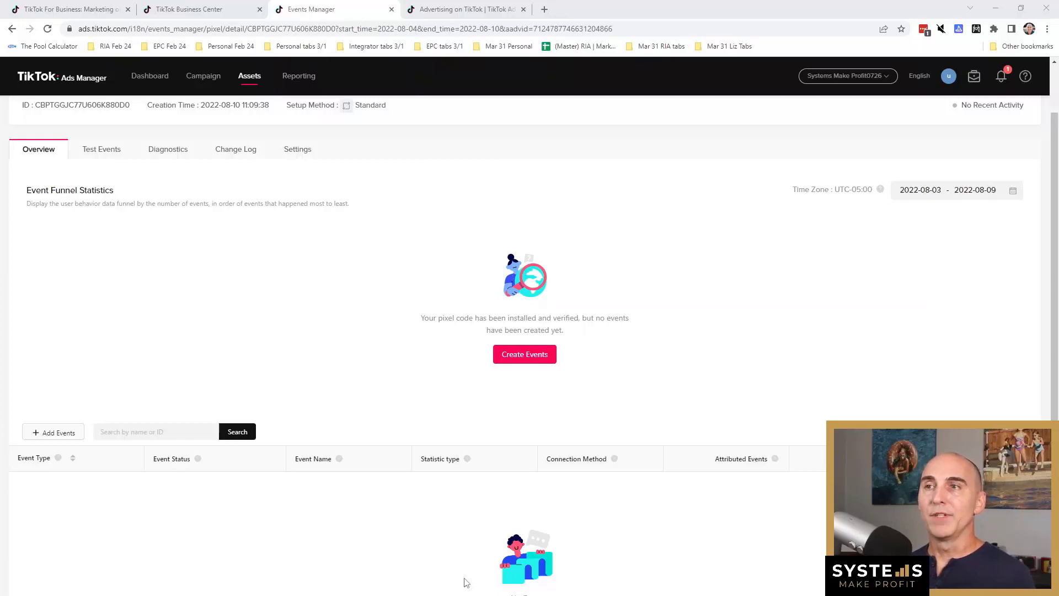
# - Add a URL keyword event to the pixel with Complete Payment as its event type
pyautogui.click(524, 356)
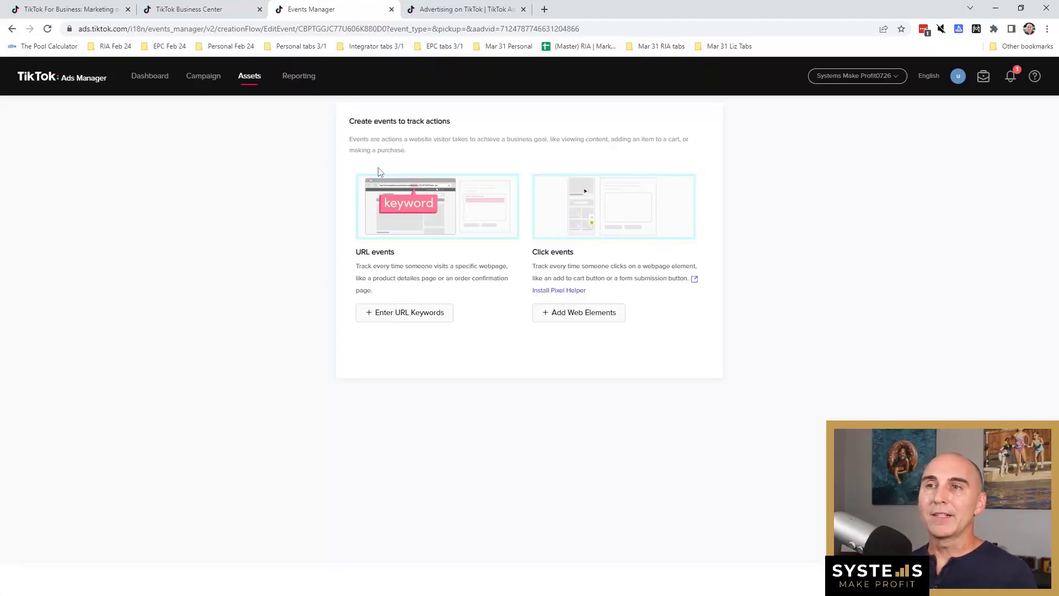
pyautogui.click(418, 313)
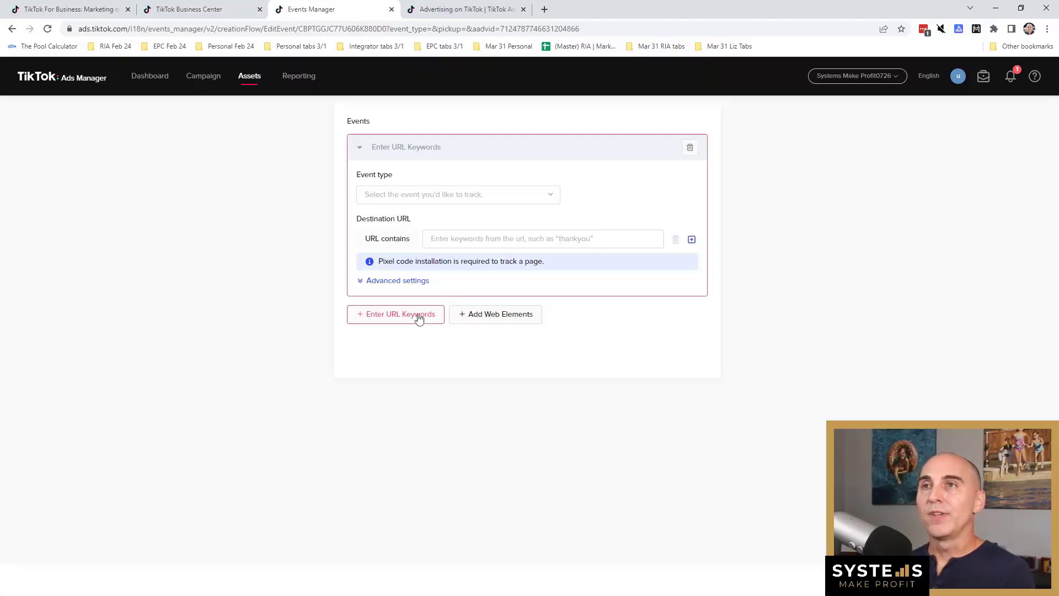
pyautogui.click(425, 196)
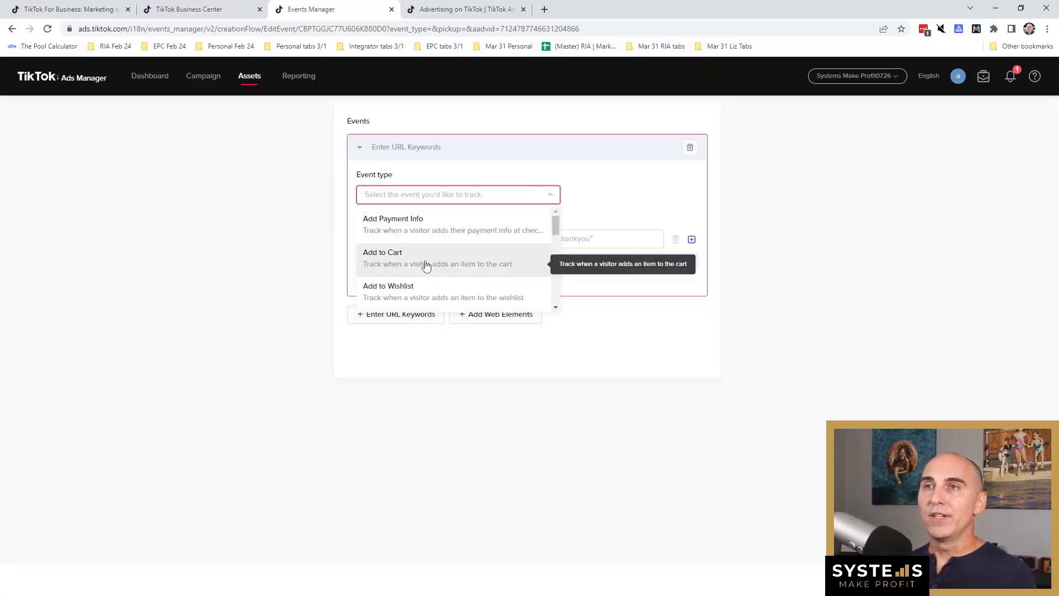
pyautogui.scroll(-2, 409, 271)
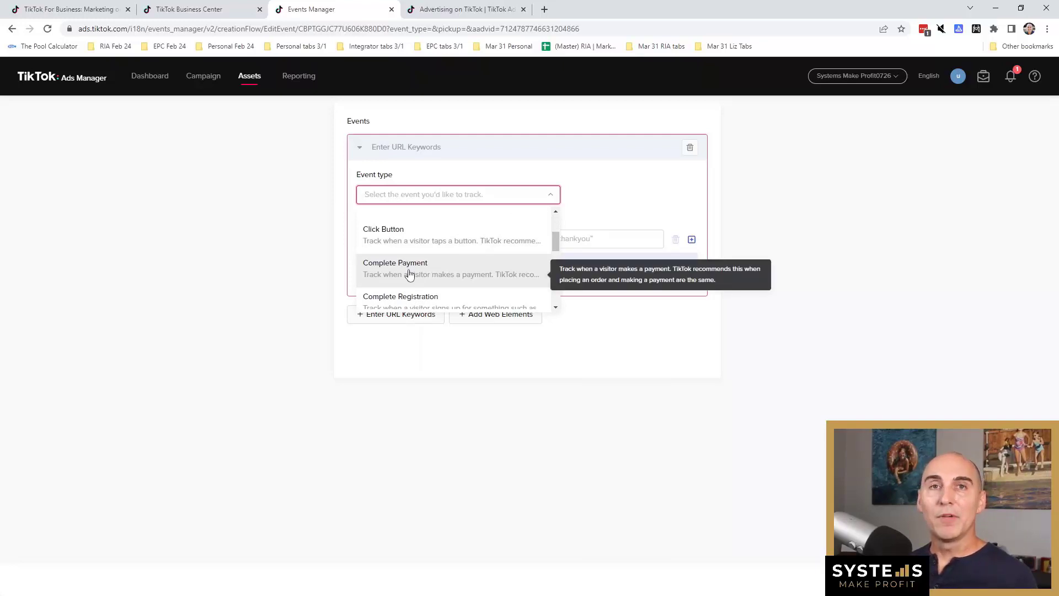
pyautogui.scroll(-1, 409, 274)
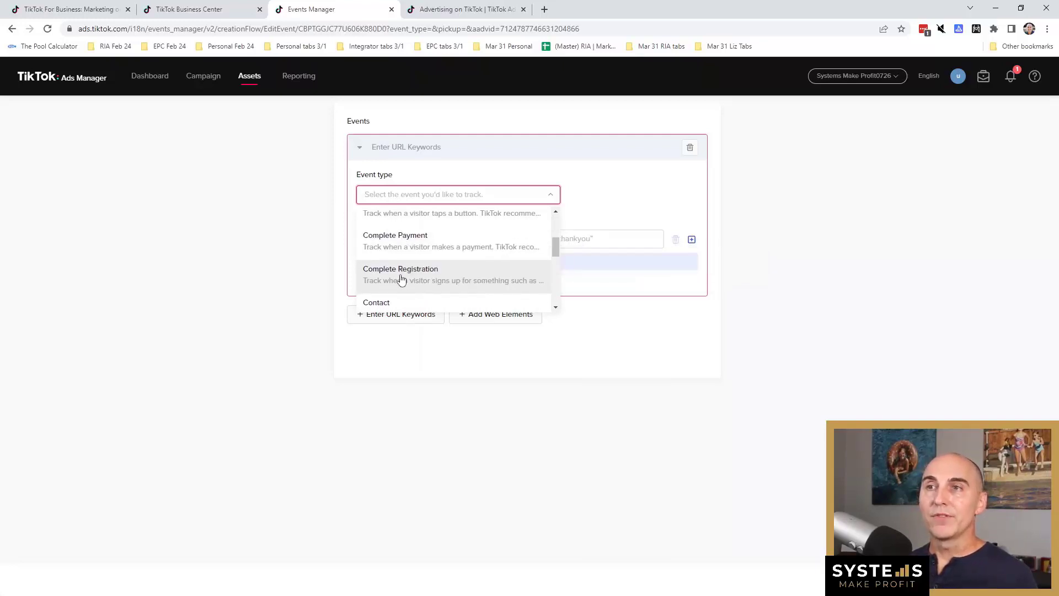
pyautogui.scroll(-4, 403, 276)
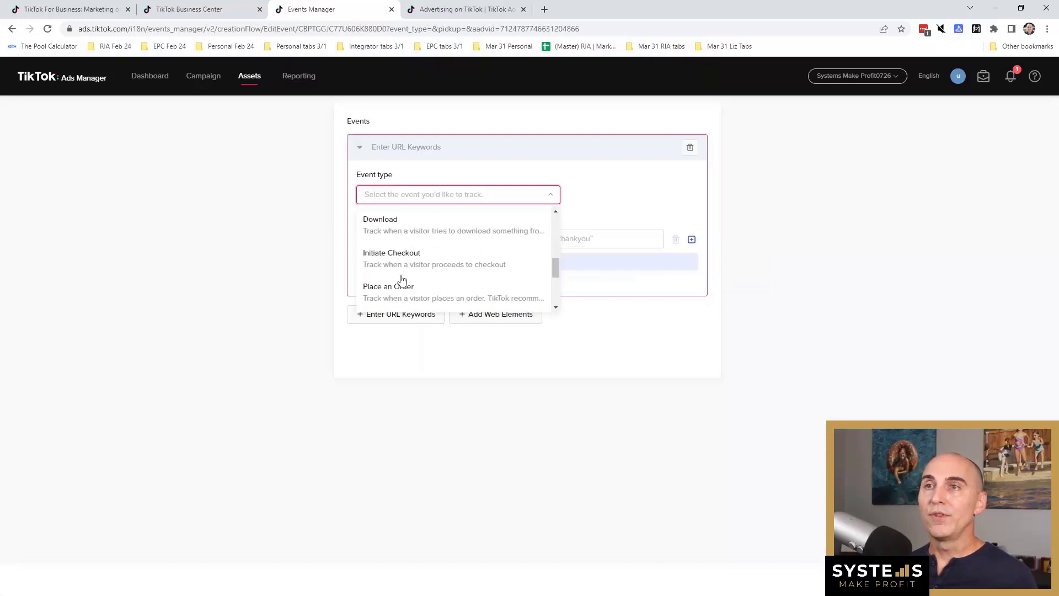
pyautogui.scroll(-2, 418, 293)
pyautogui.scroll(4, 418, 293)
pyautogui.scroll(3, 419, 293)
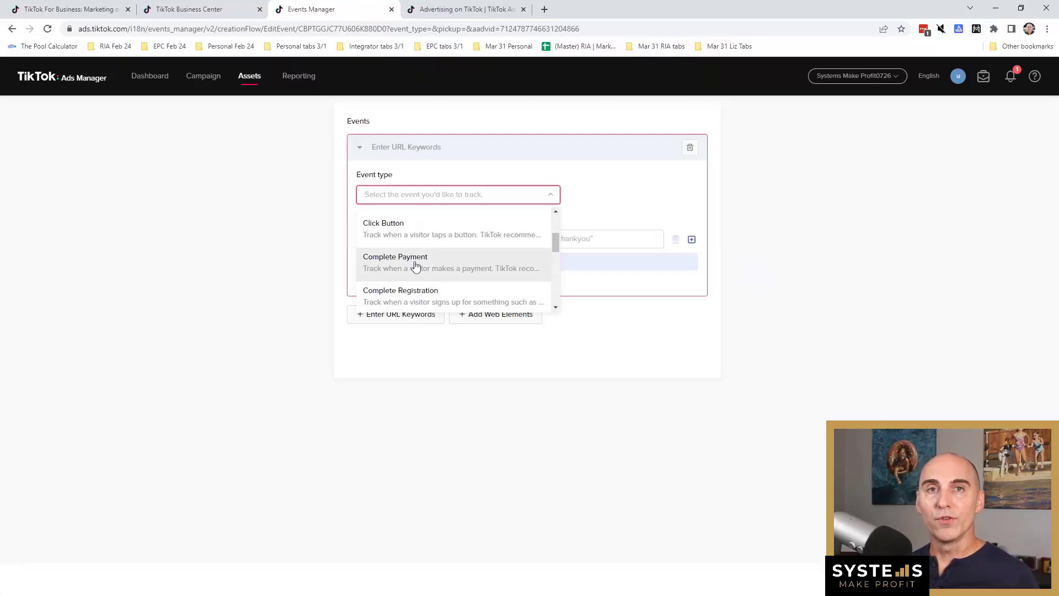
pyautogui.click(416, 265)
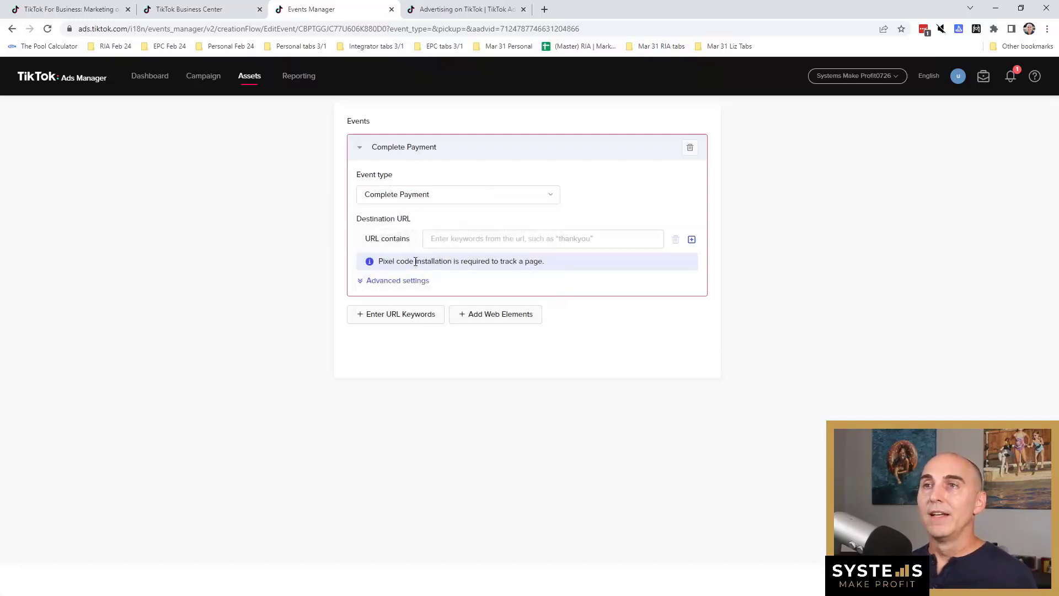
# - Enter systemsmakeprofit.com/thank-you-blue-shirt as the destination URL keyword of the Complete Payment event
pyautogui.click(497, 238)
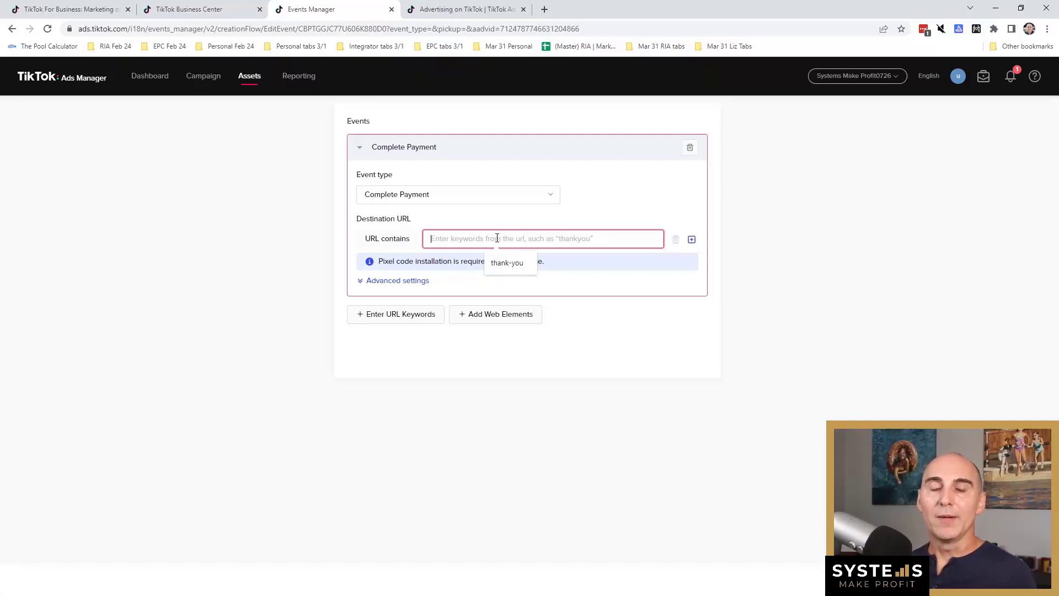
pyautogui.write('thank-you')
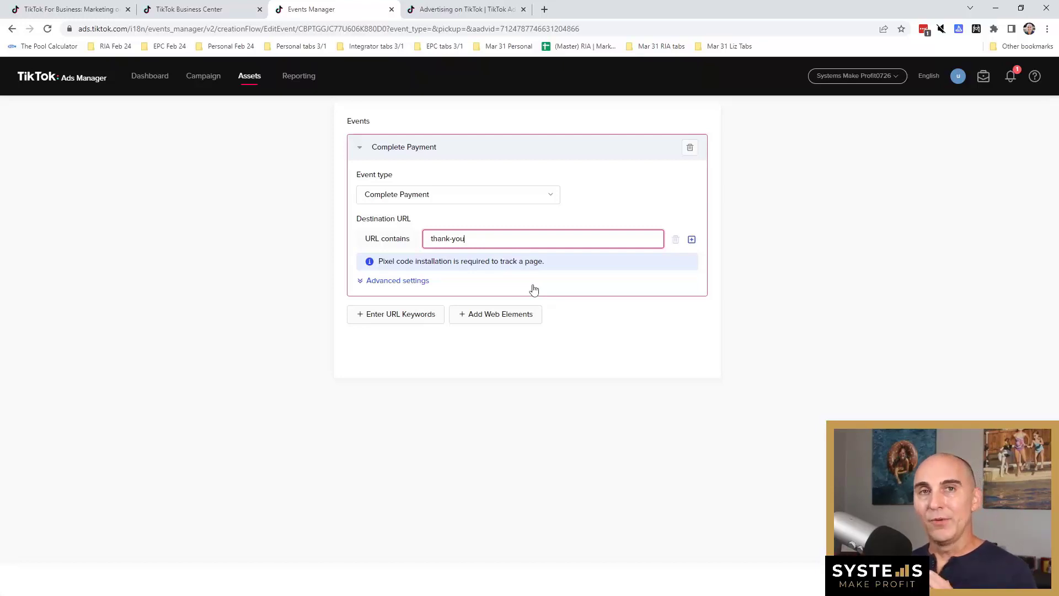
pyautogui.click(432, 240)
pyautogui.write('Systems')
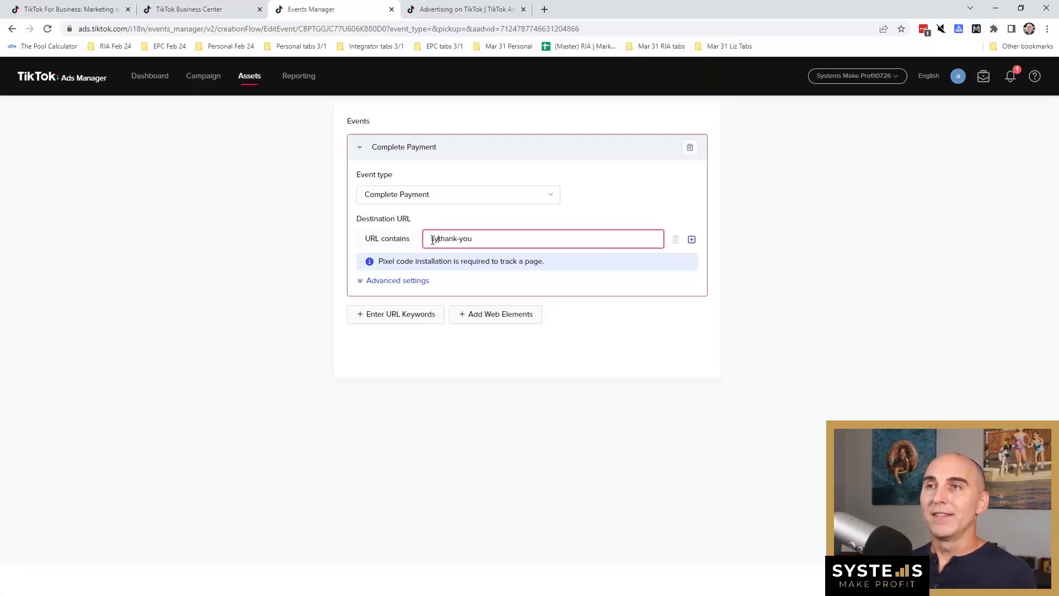
pyautogui.write('makeprofit')
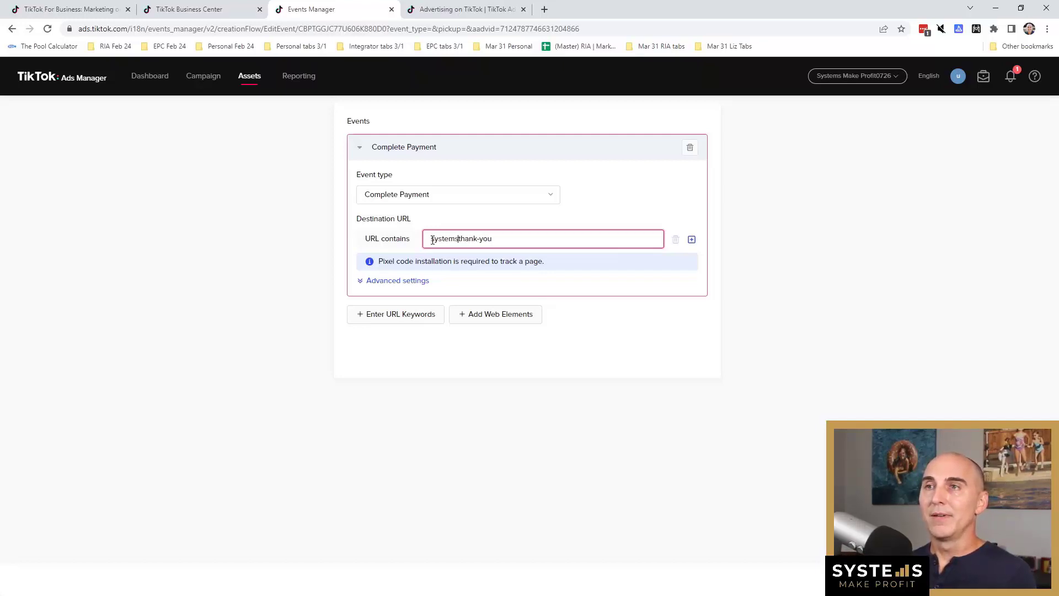
pyautogui.write('.com/')
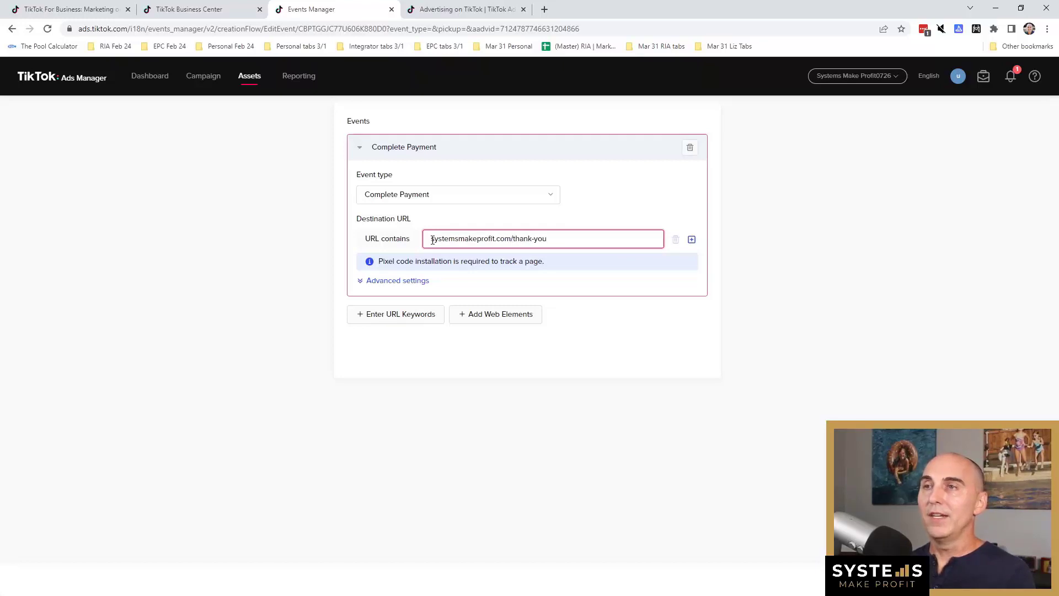
pyautogui.click(570, 240)
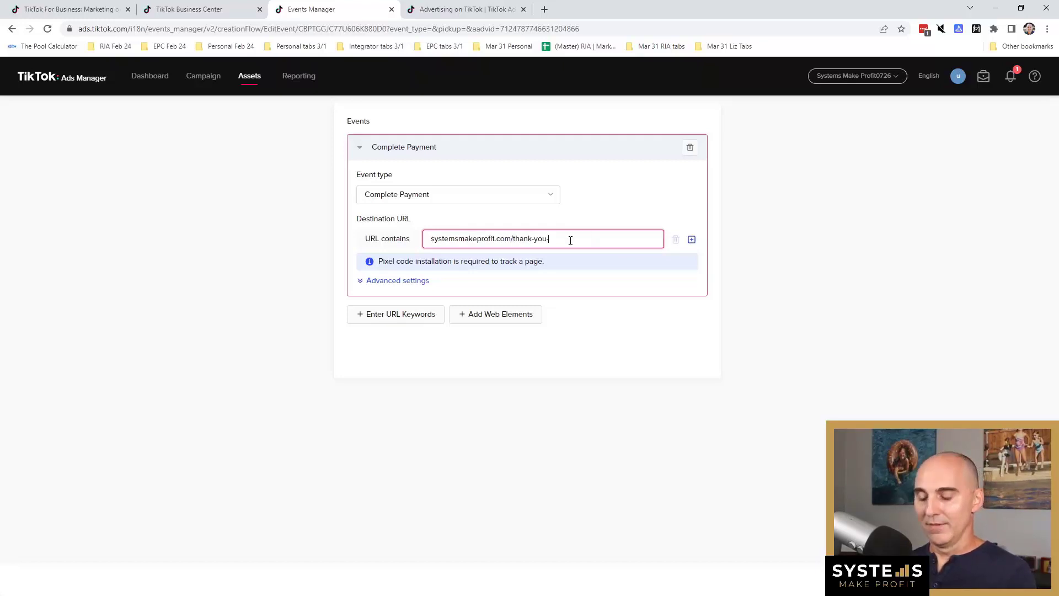
pyautogui.write('-blue')
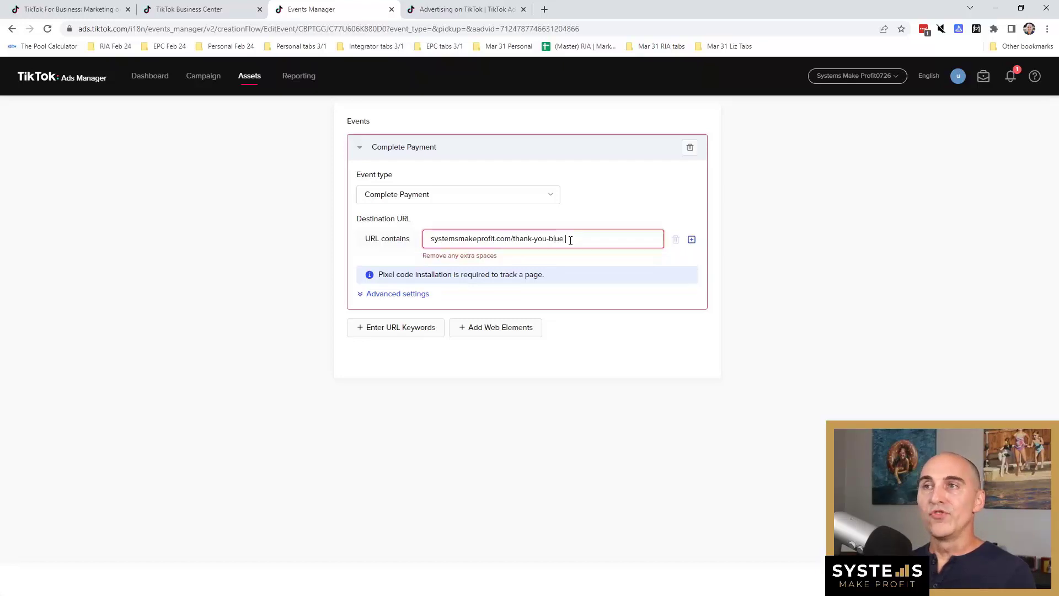
pyautogui.write('-shirt')
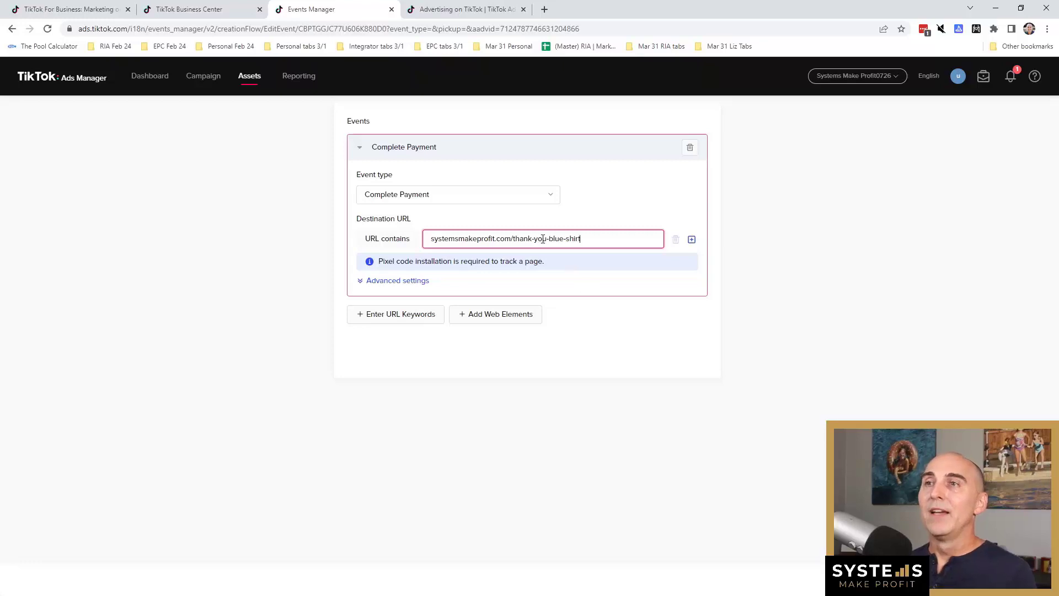
# - Reduce the Complete Payment event's destination URL keyword to just thank-you
pyautogui.moveTo(547, 240); pyautogui.dragTo(514, 242)
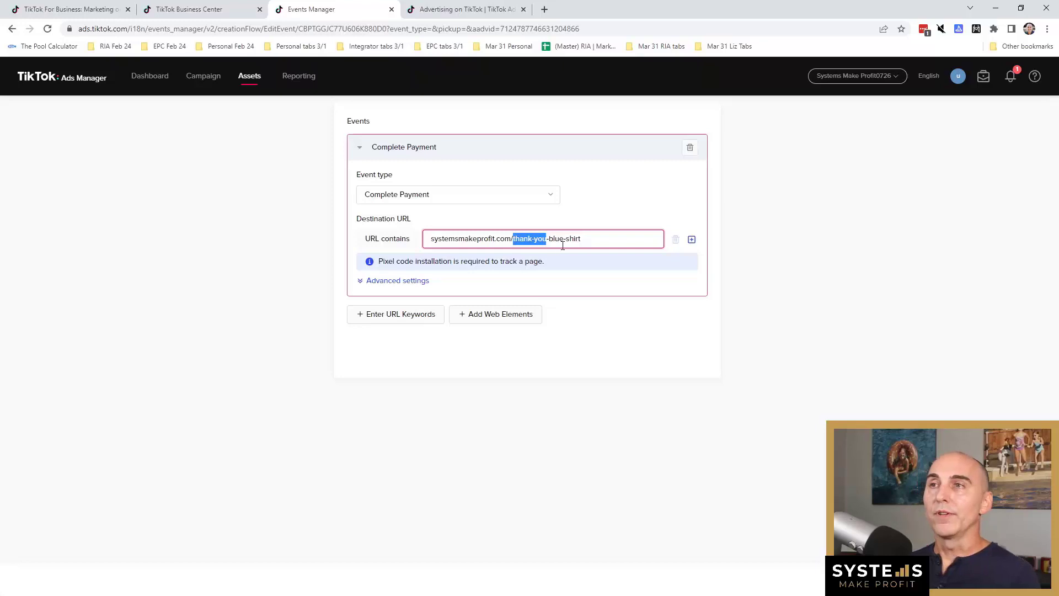
pyautogui.hotkey('ctrl', 'c')
pyautogui.moveTo(614, 241); pyautogui.dragTo(400, 232)
pyautogui.press('BackSpace')
pyautogui.hotkey('ctrl', 'v')
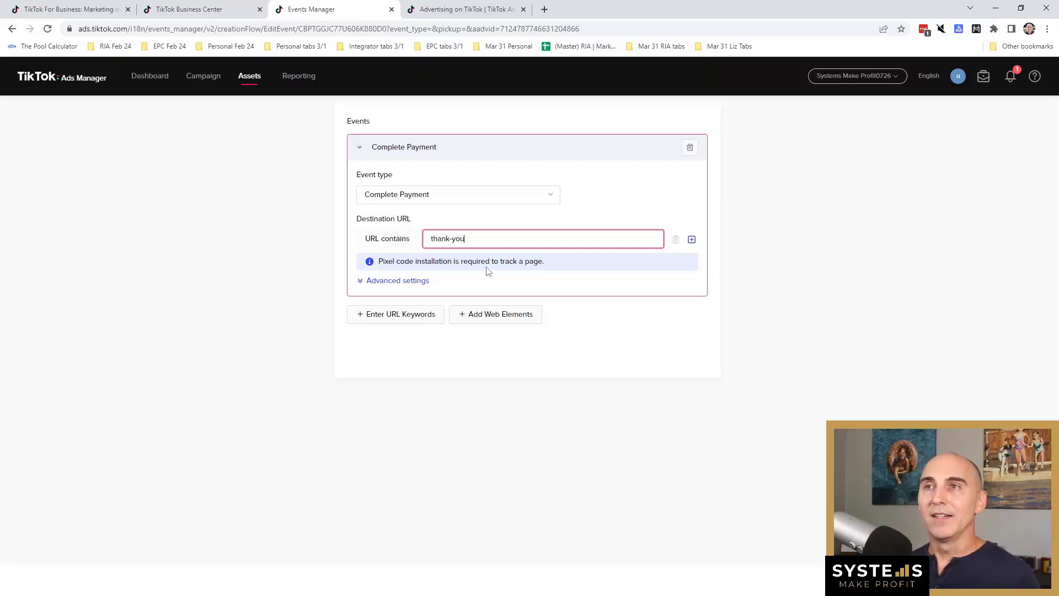
pyautogui.click(436, 196)
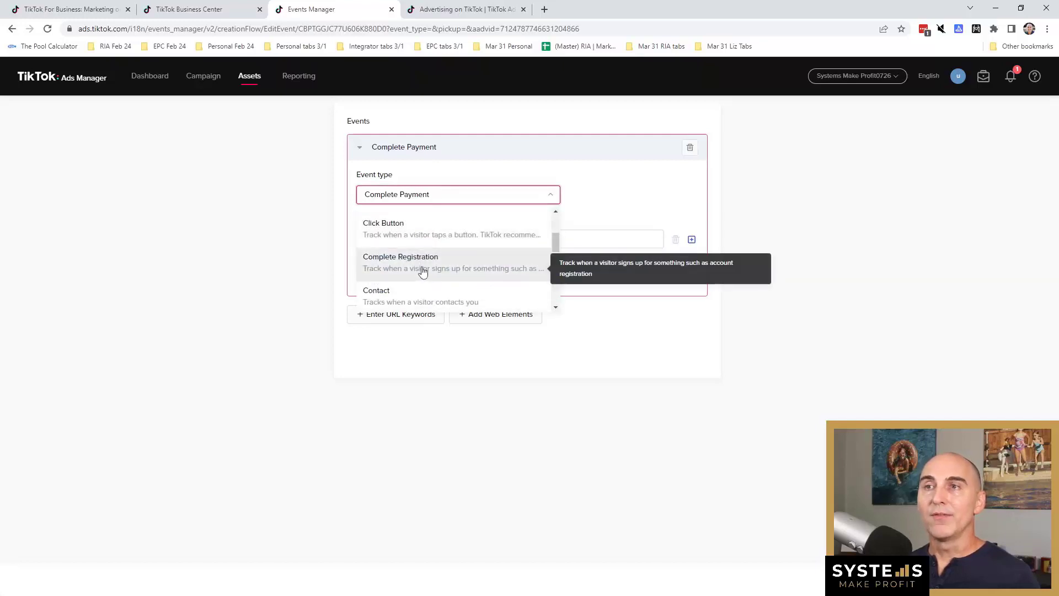
pyautogui.click(625, 181)
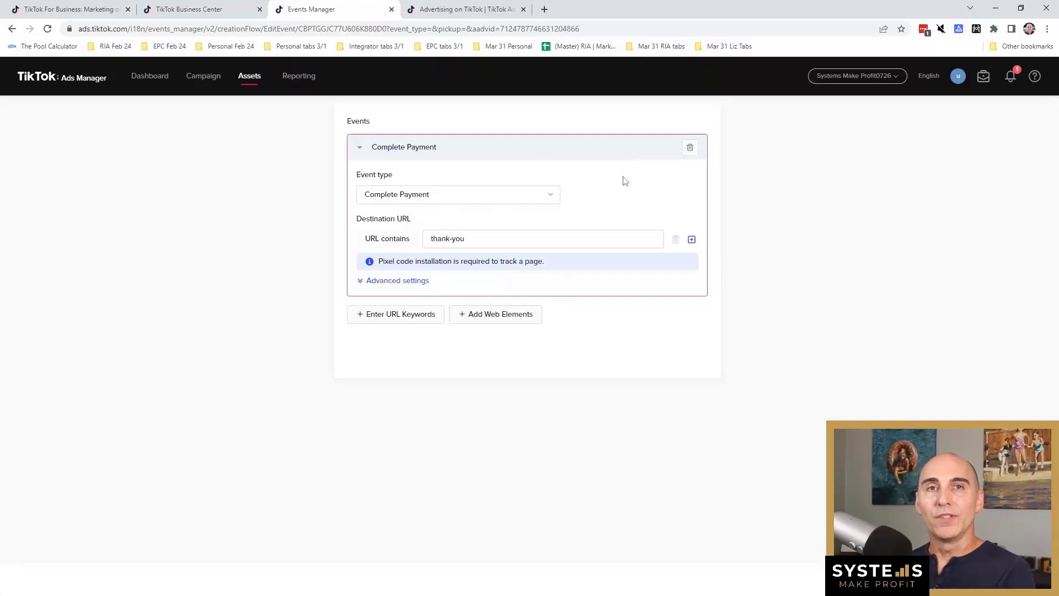
# - Try Complete Shopify Payment as the event alias in the advanced settings, and clear it again
pyautogui.click(383, 282)
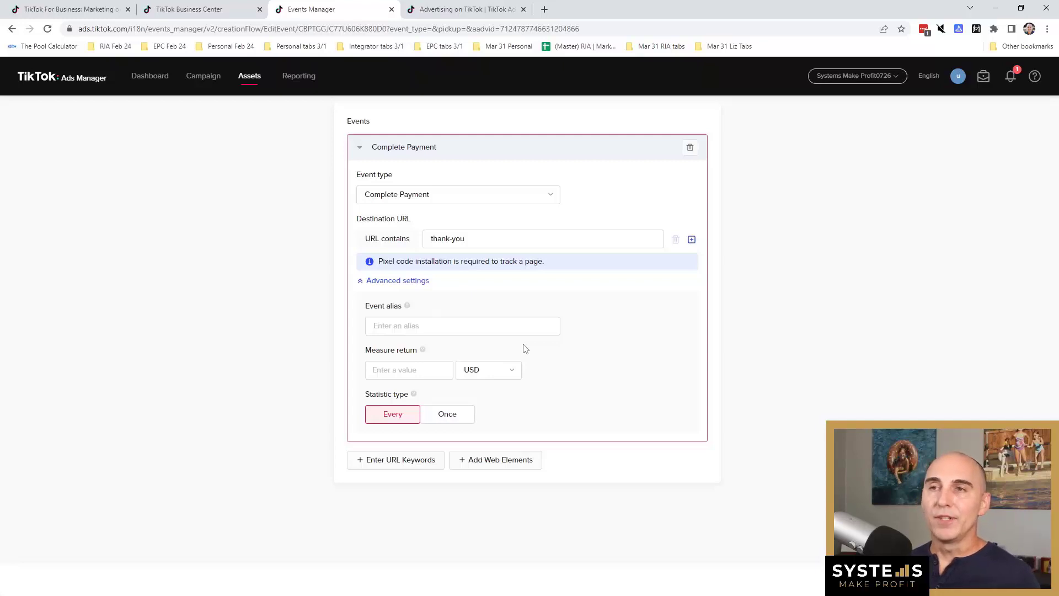
pyautogui.click(447, 326)
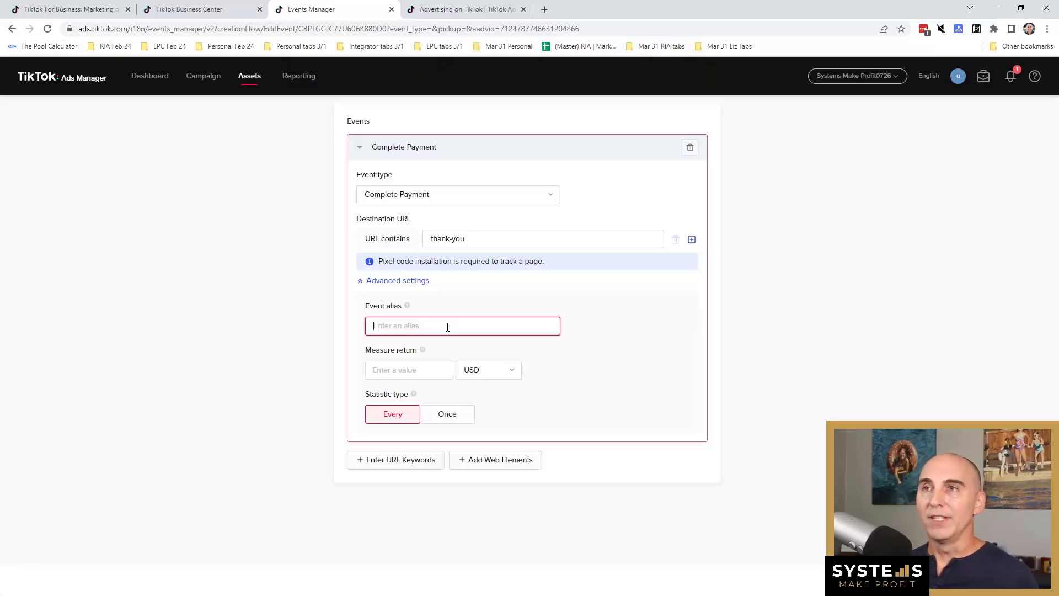
pyautogui.write('C')
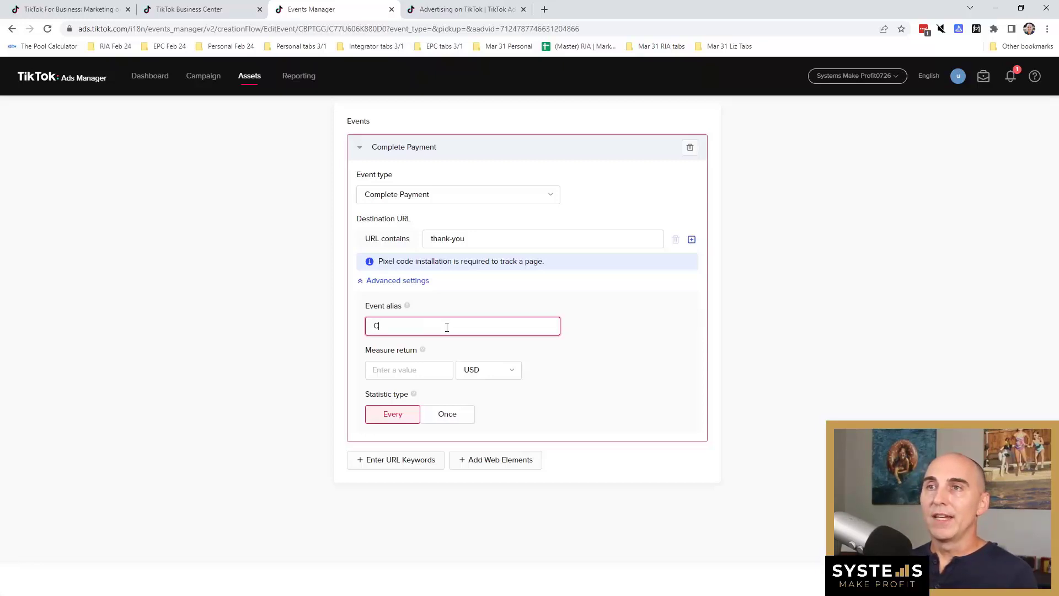
pyautogui.write('omplete Shopify Payment')
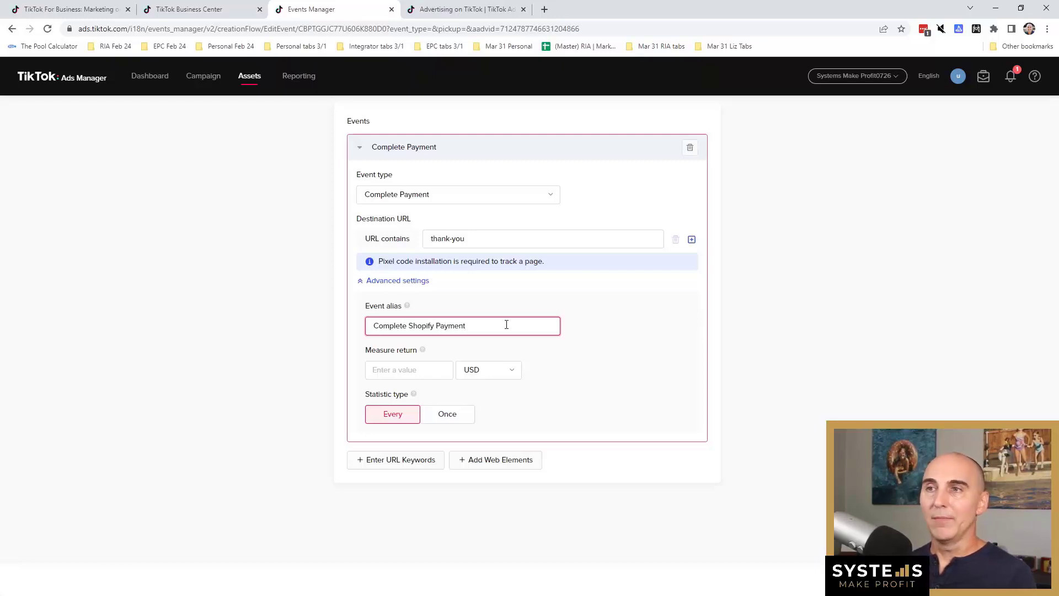
pyautogui.hotkey('ctrl', 'a')
pyautogui.press('BackSpace')
pyautogui.click(393, 376)
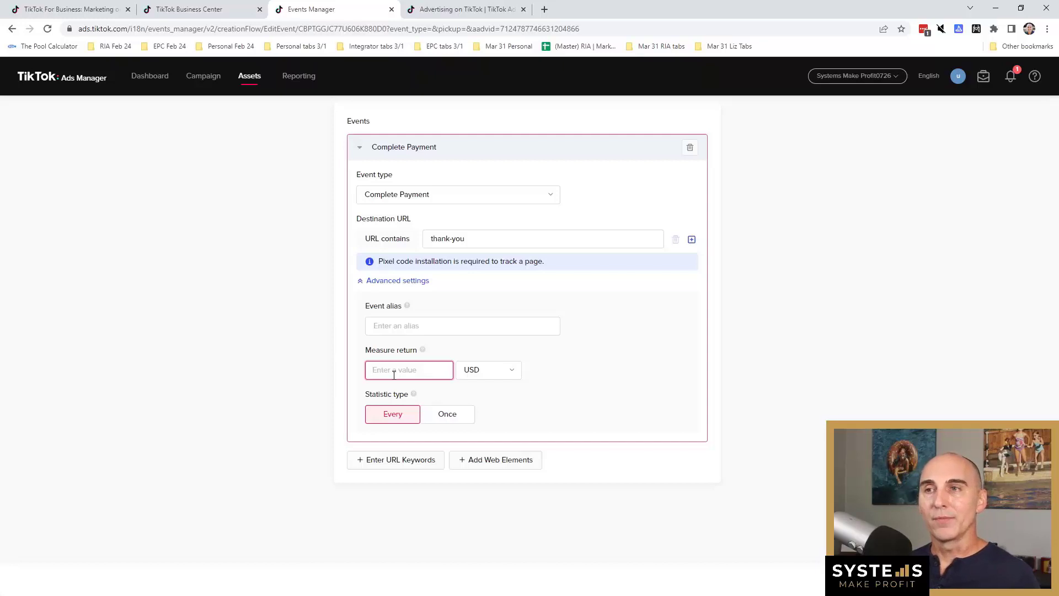
pyautogui.click(385, 283)
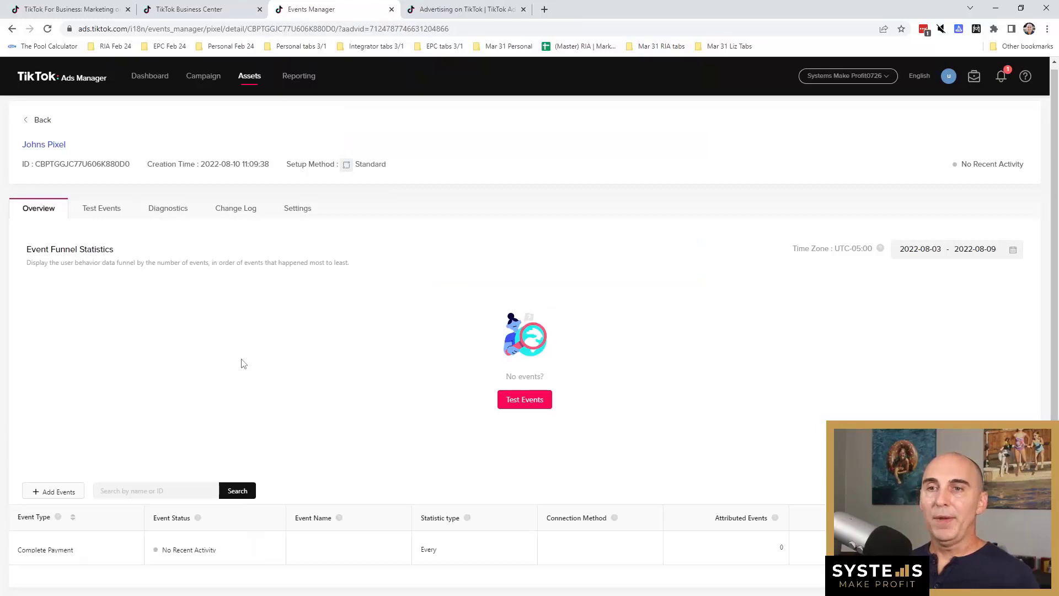
# - Create a new ad campaign with Conversions as its advertising objective
pyautogui.moveTo(49, 563)
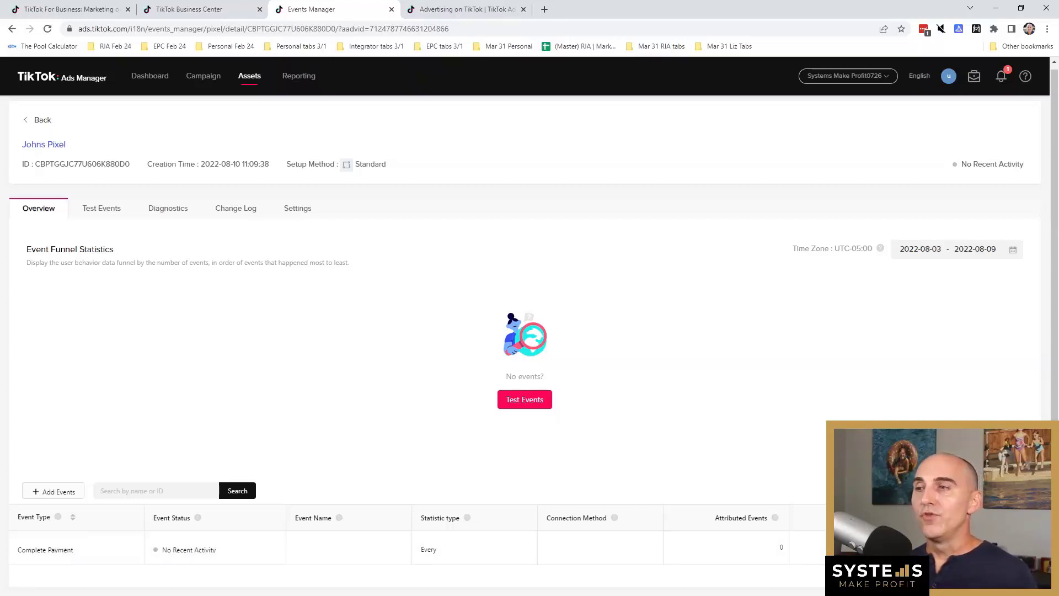
pyautogui.moveTo(713, 544)
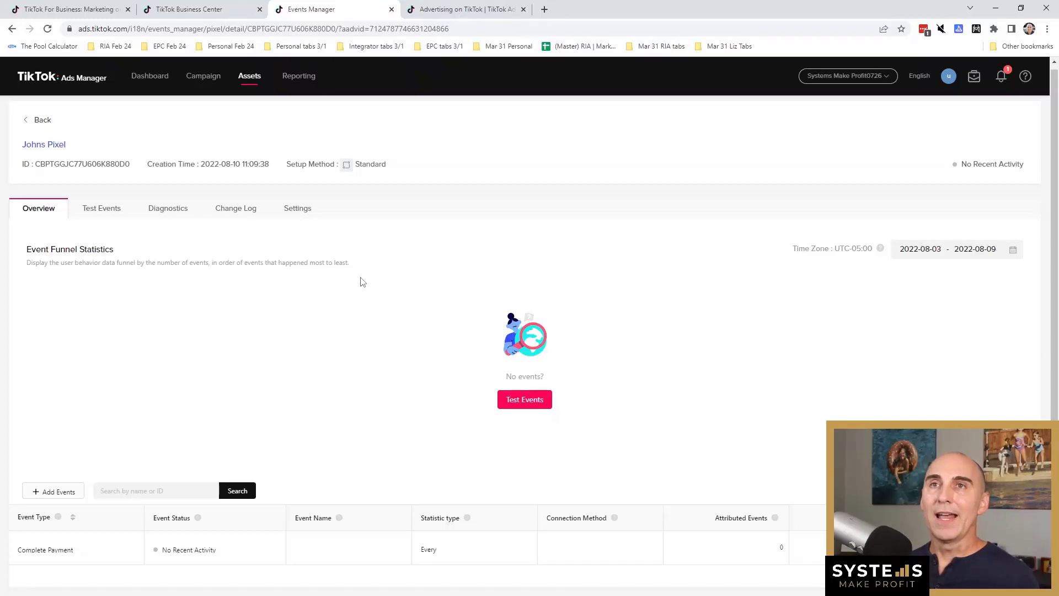
pyautogui.click(214, 79)
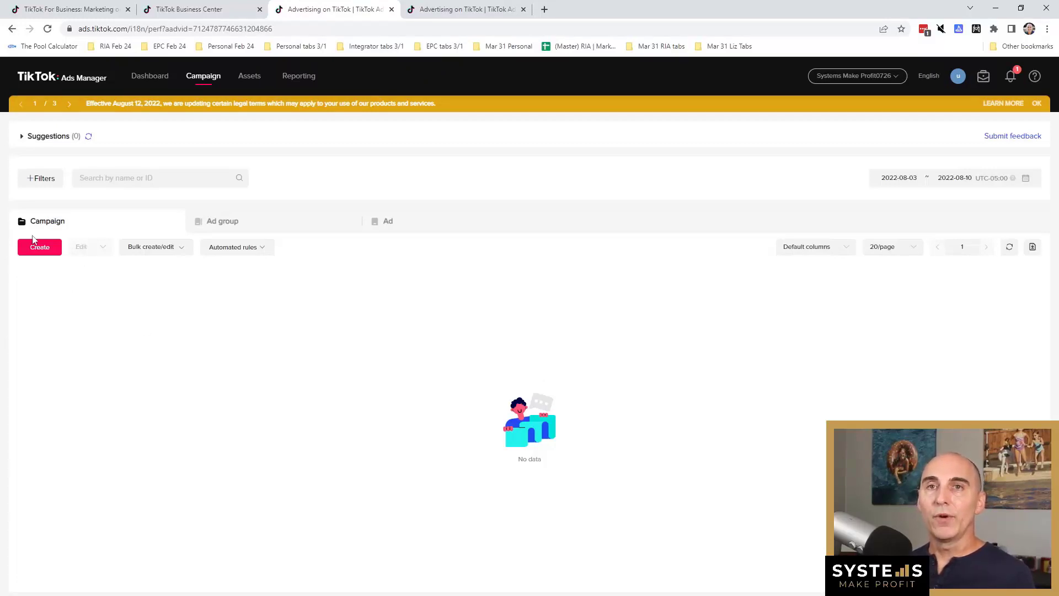
pyautogui.click(36, 250)
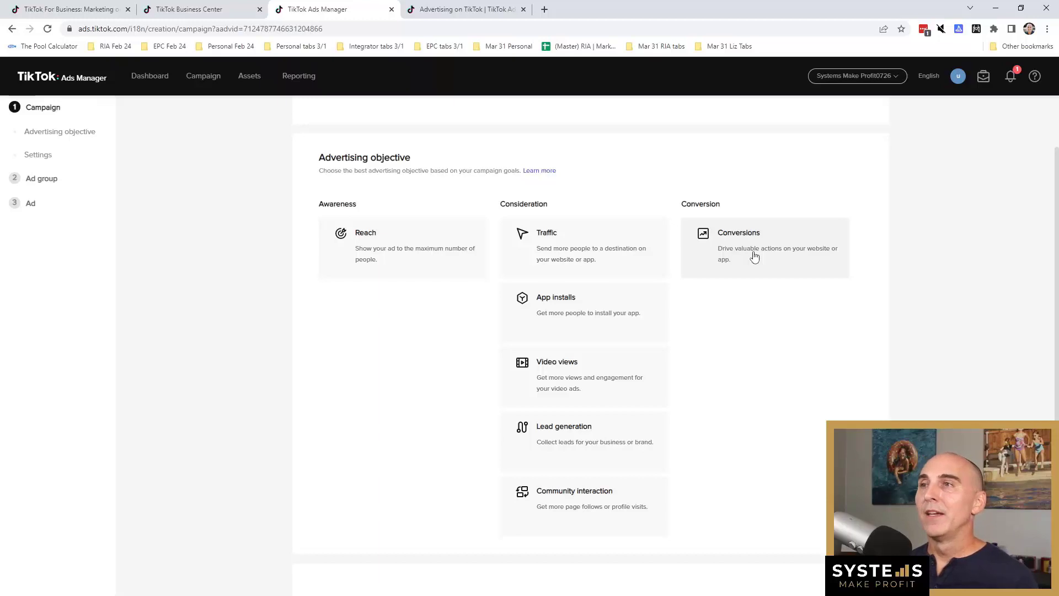
pyautogui.click(754, 257)
# - Name the campaign TikTok Purchases | Blue Shirt
pyautogui.moveTo(445, 312); pyautogui.dragTo(286, 321)
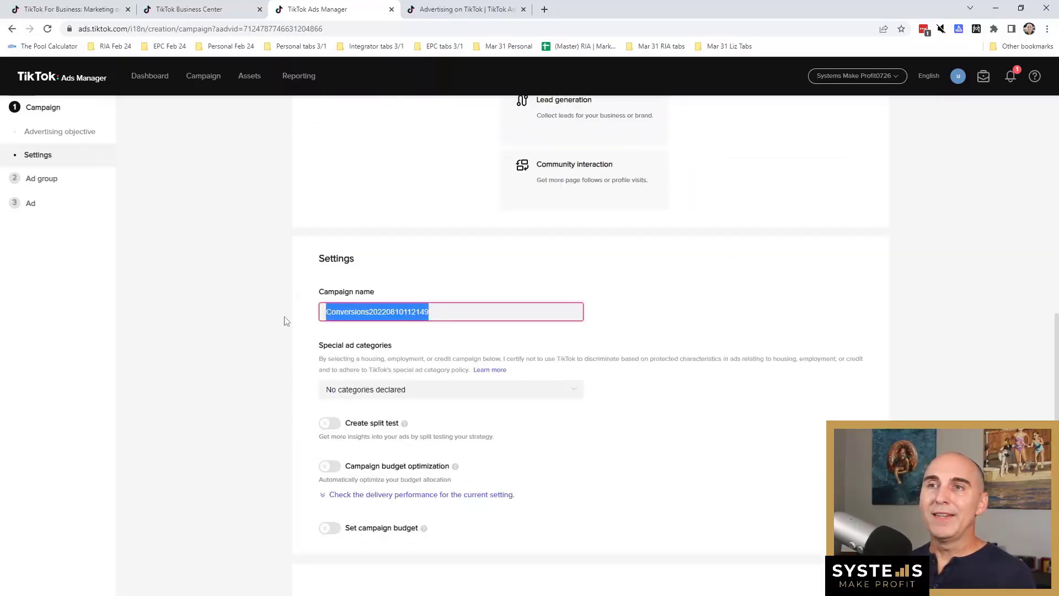
pyautogui.write('Pur')
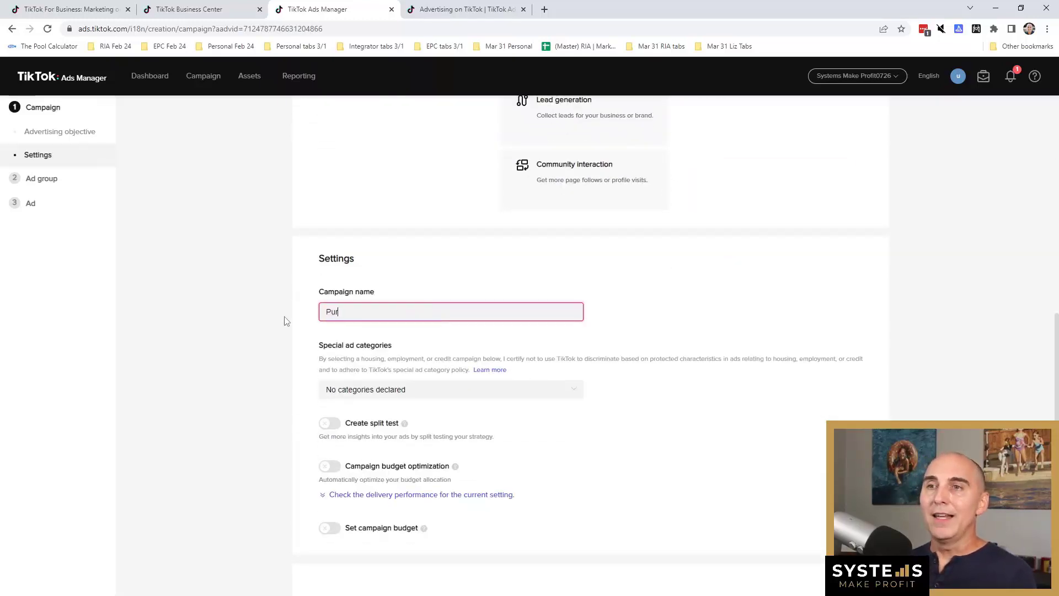
pyautogui.write('chases')
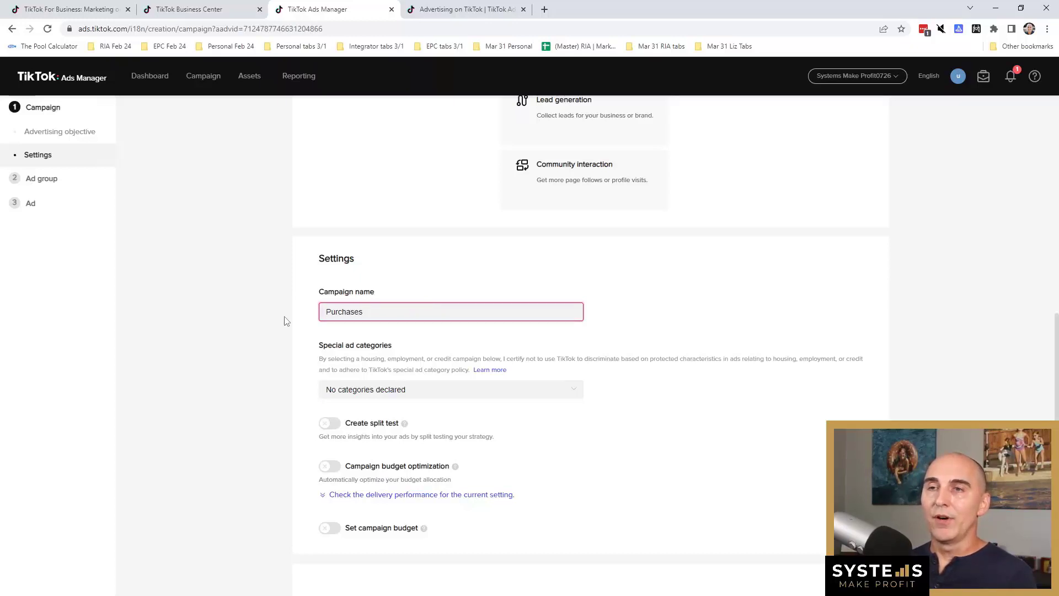
pyautogui.write('TikTo')
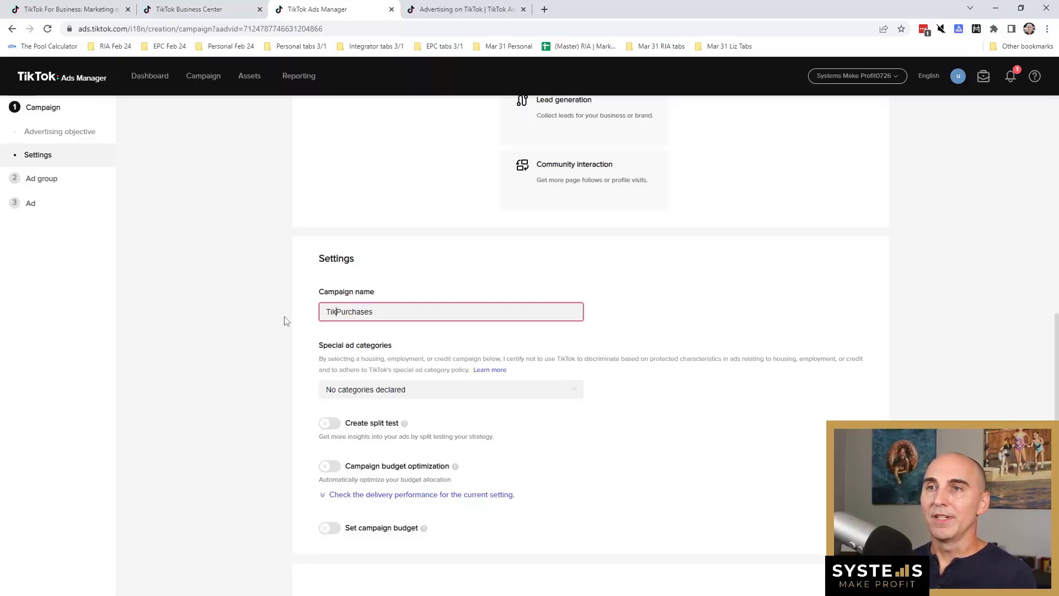
pyautogui.write('k ')
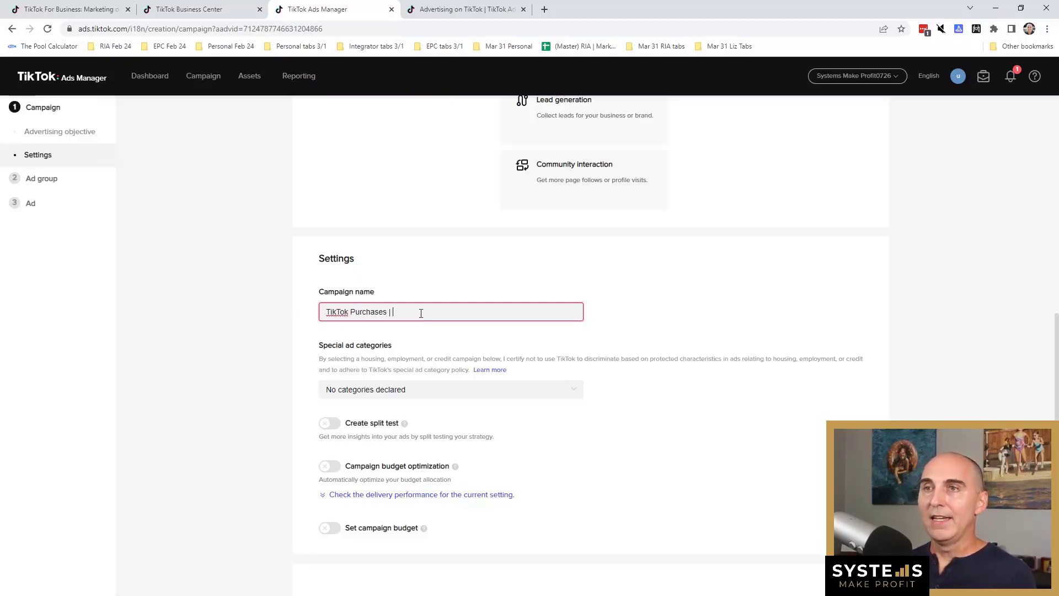
pyautogui.write(' | Blue Shirt')
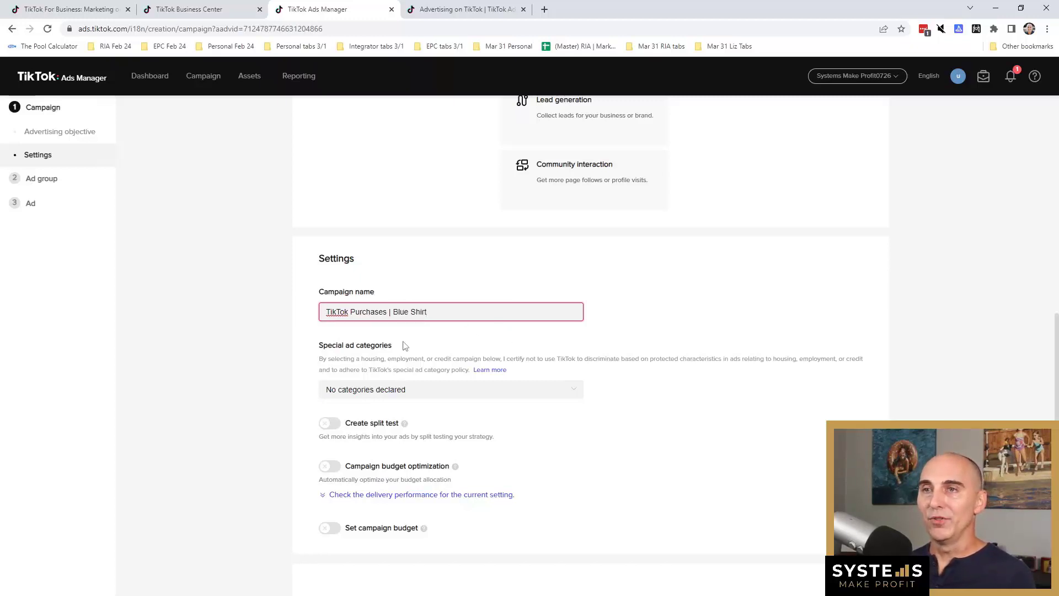
# - Review the campaign name and the special ad category options in the campaign settings
pyautogui.moveTo(428, 312); pyautogui.dragTo(323, 308)
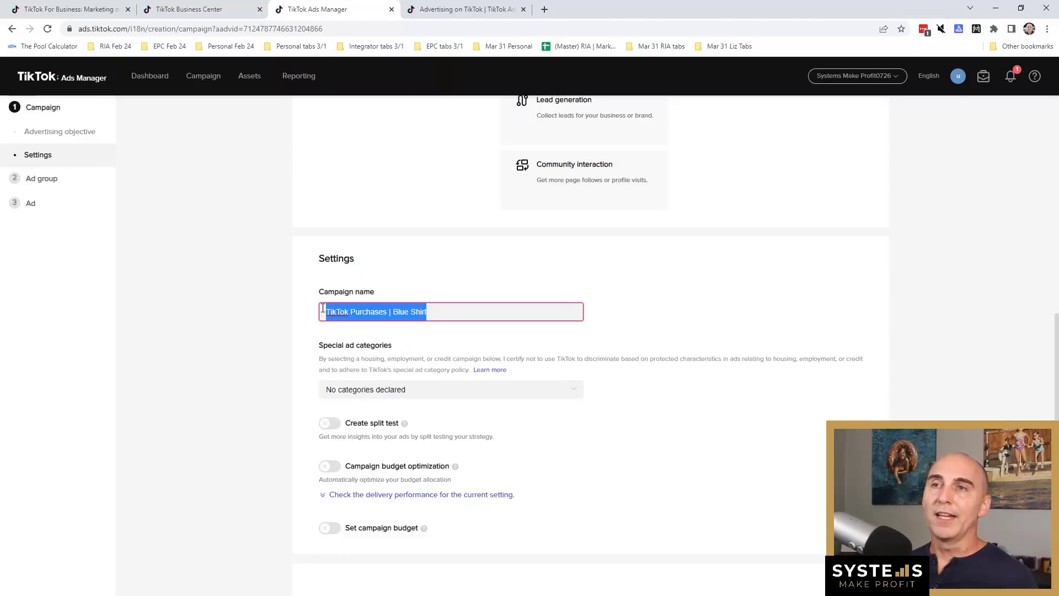
pyautogui.click(375, 313)
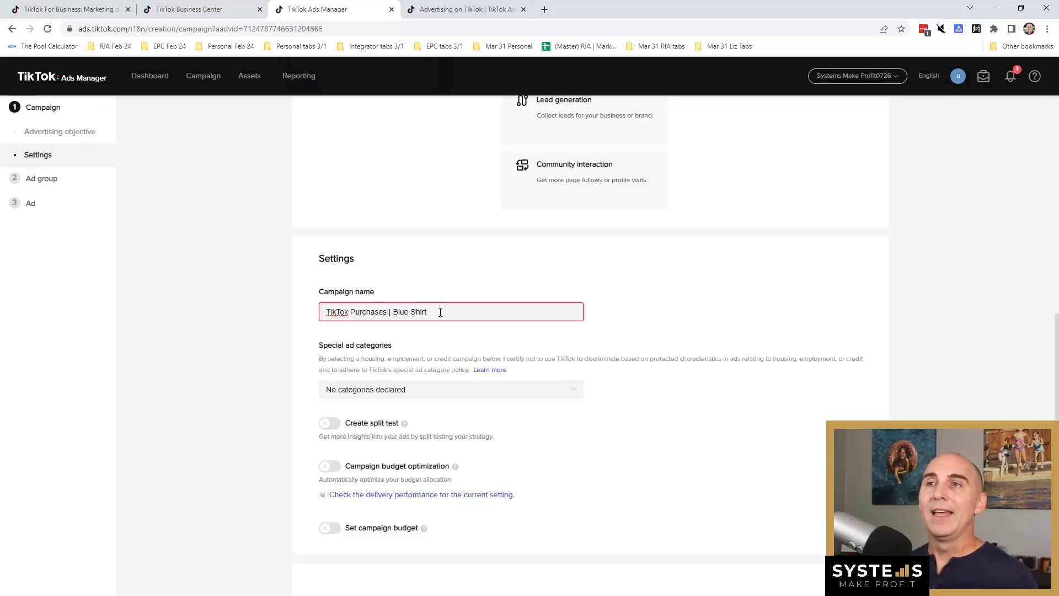
pyautogui.moveTo(432, 312); pyautogui.dragTo(396, 318)
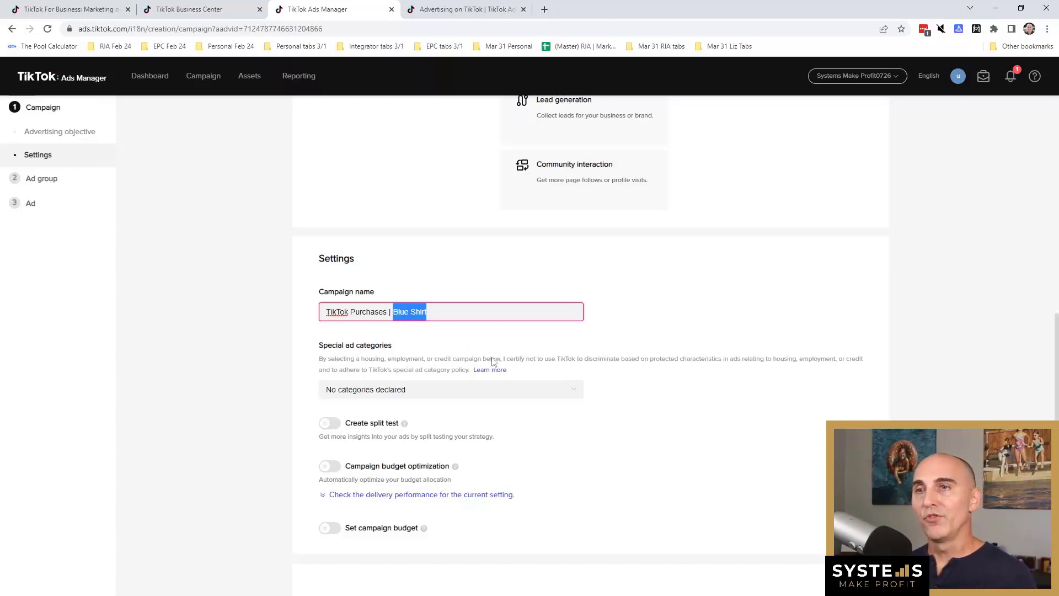
pyautogui.click(408, 393)
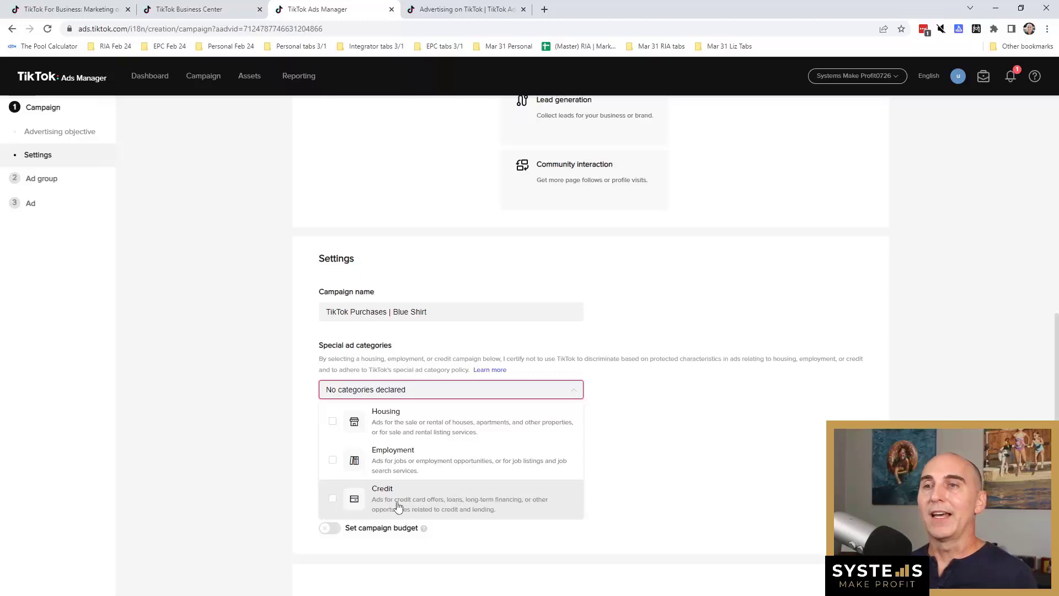
pyautogui.click(574, 396)
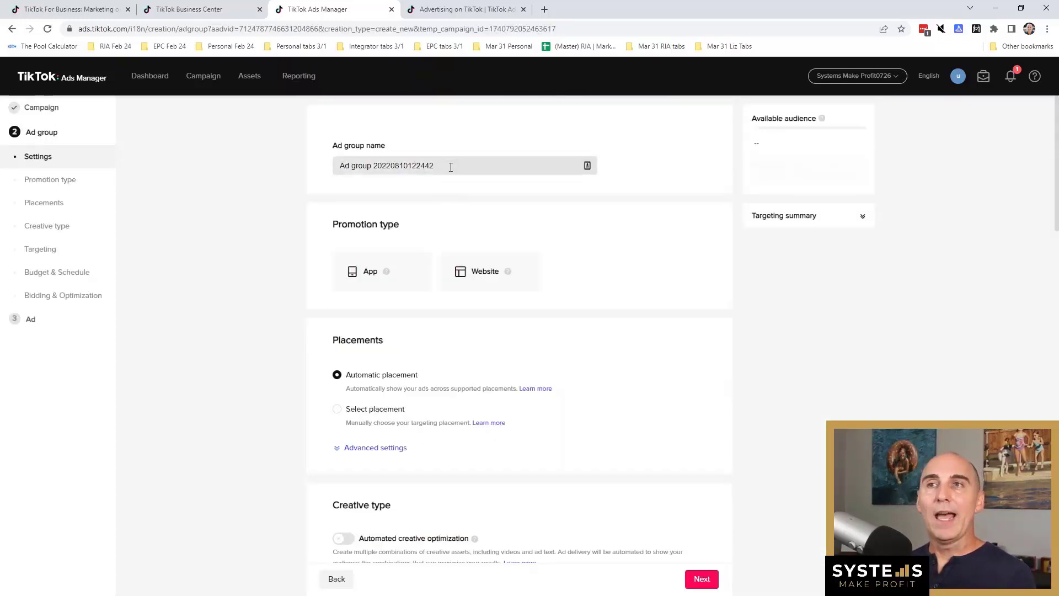
# - Name the ad group TikTok Purchases | Blue Shirt | Interest | Mens Shirts
pyautogui.moveTo(449, 166); pyautogui.dragTo(251, 167)
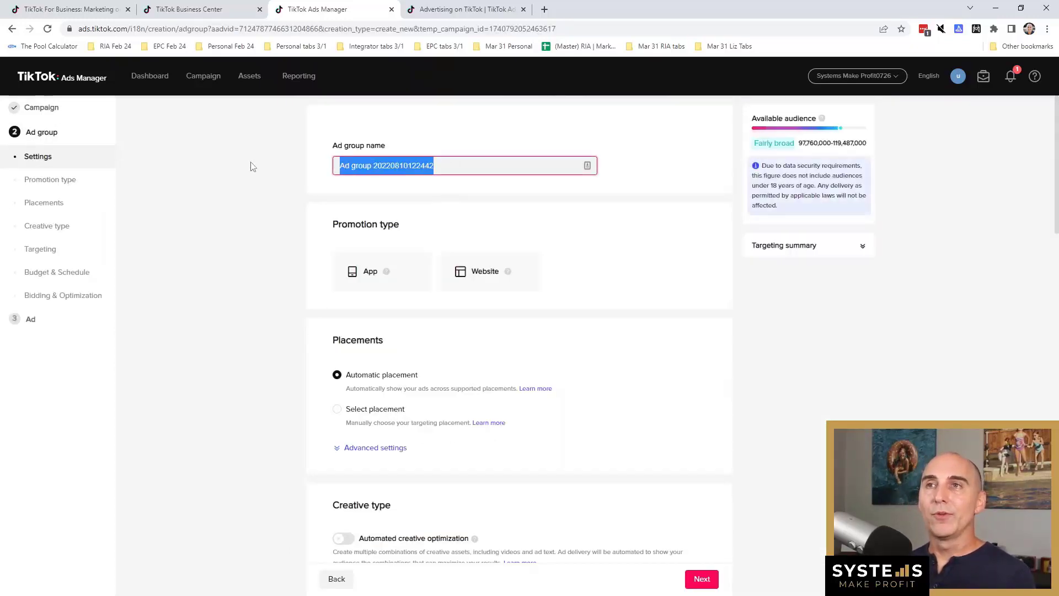
pyautogui.write('TikTok')
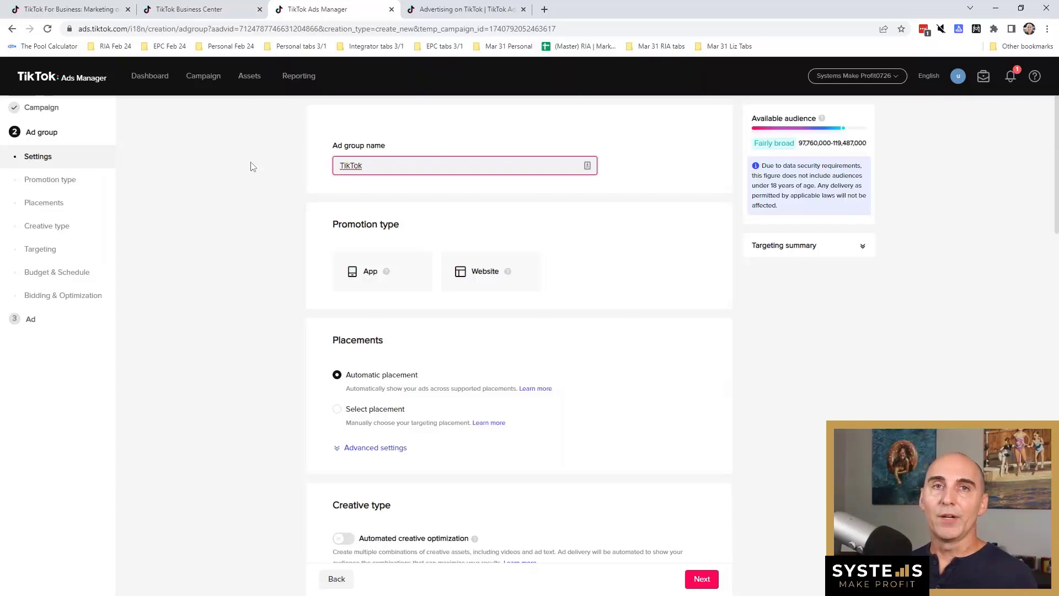
pyautogui.write(' Purchases')
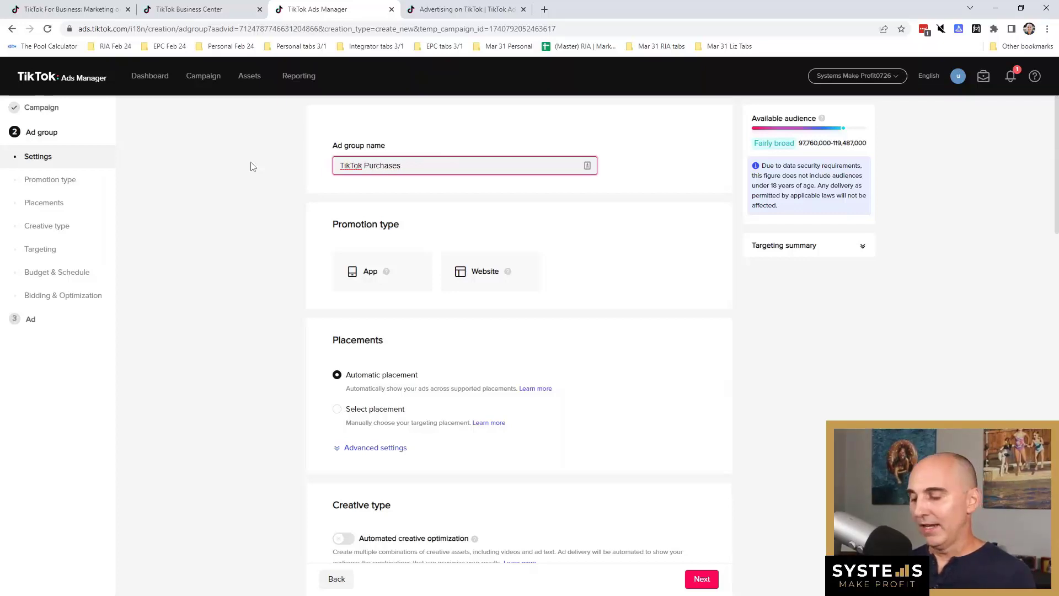
pyautogui.write(' | B')
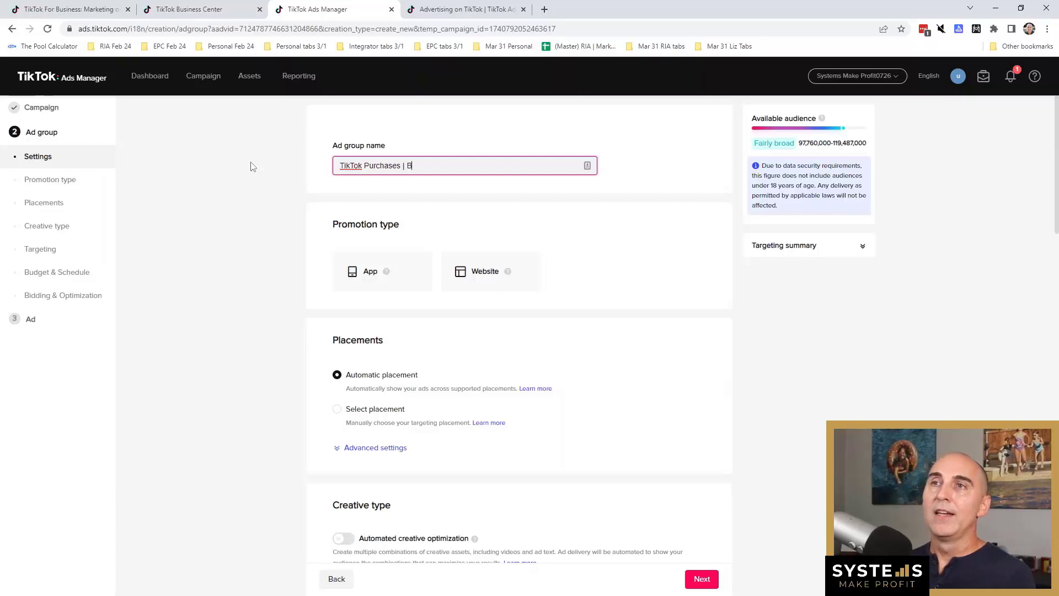
pyautogui.write('lue Page')
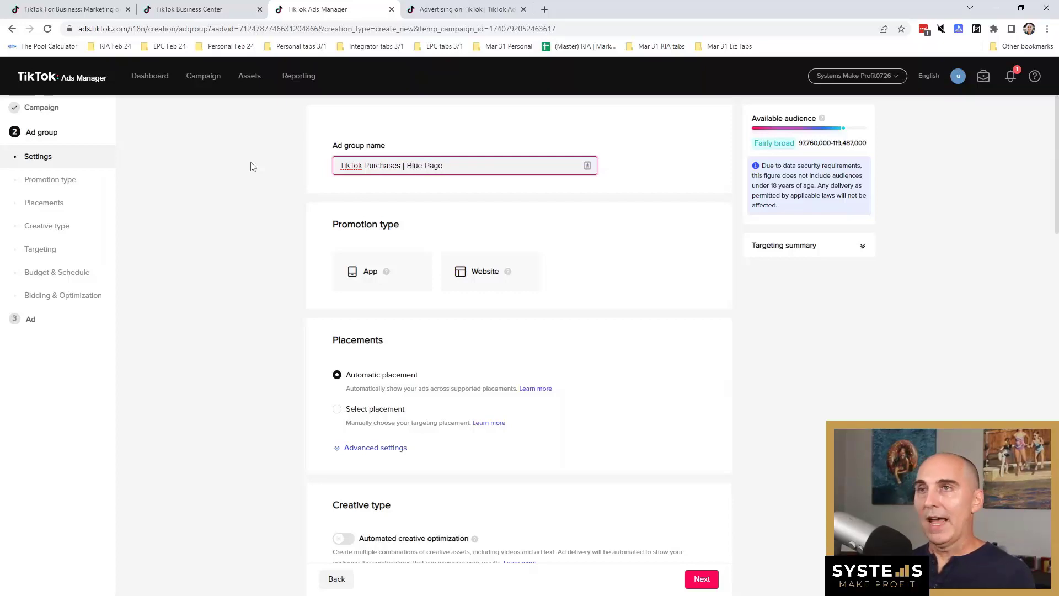
pyautogui.press('BackSpace')
pyautogui.press('BackSpace')
pyautogui.write('Li')
pyautogui.press('BackSpace')
pyautogui.press('BackSpace')
pyautogui.write('Shir')
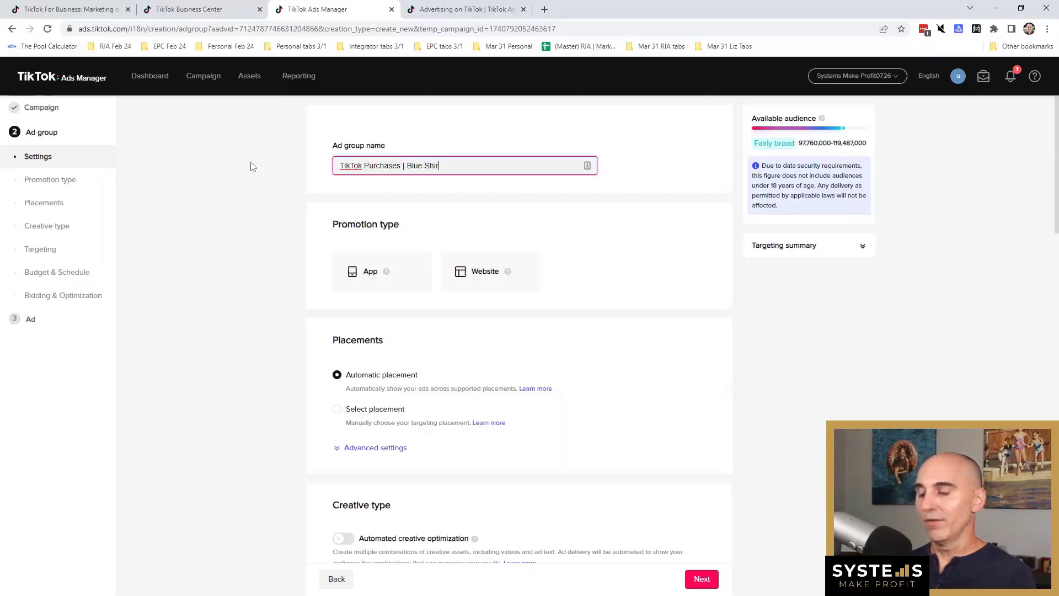
pyautogui.write('t |')
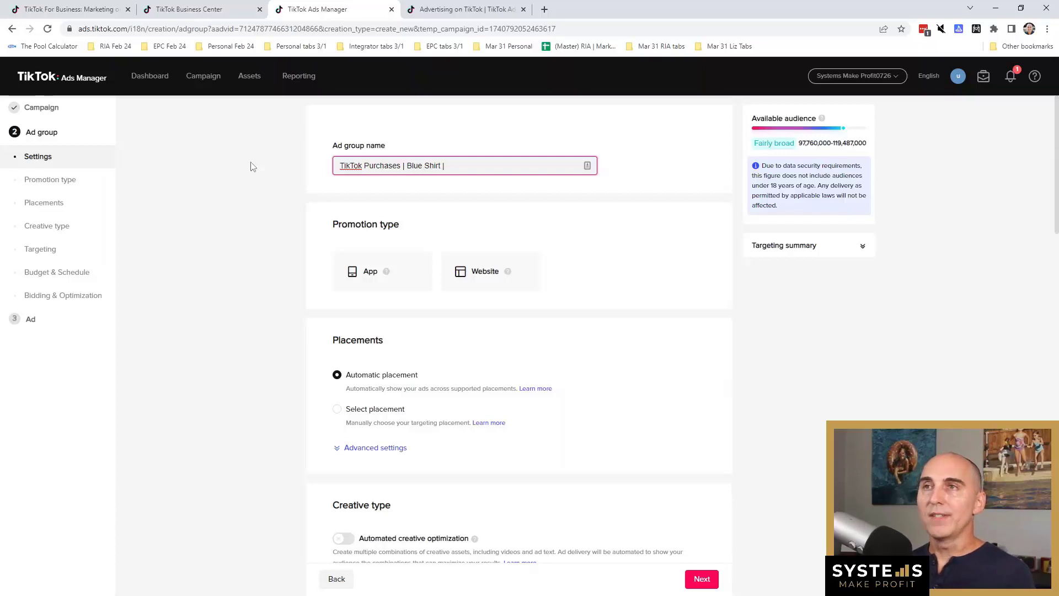
pyautogui.write(' Interest ')
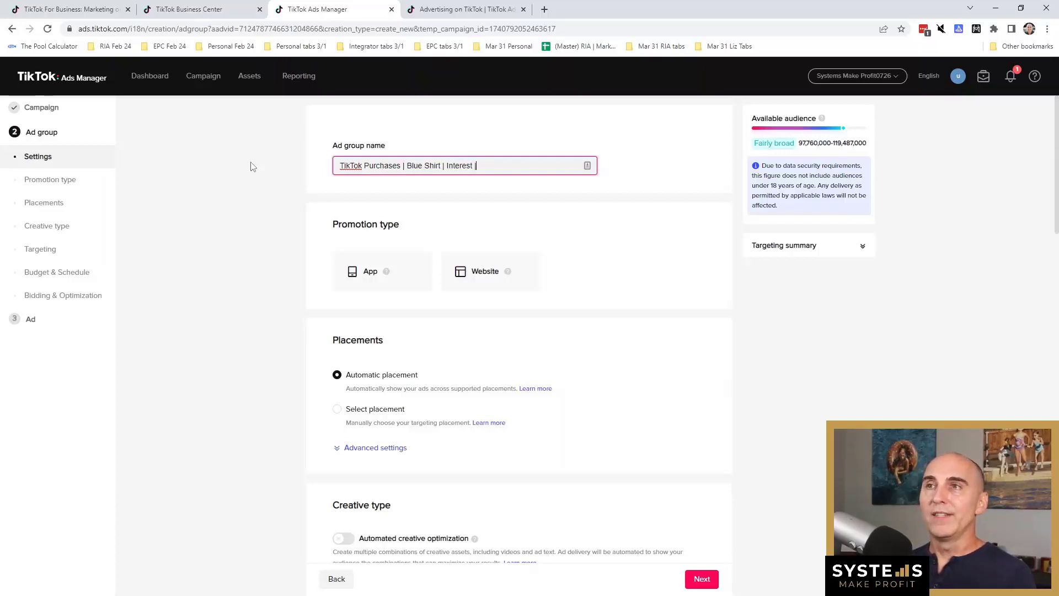
pyautogui.write('| Sh')
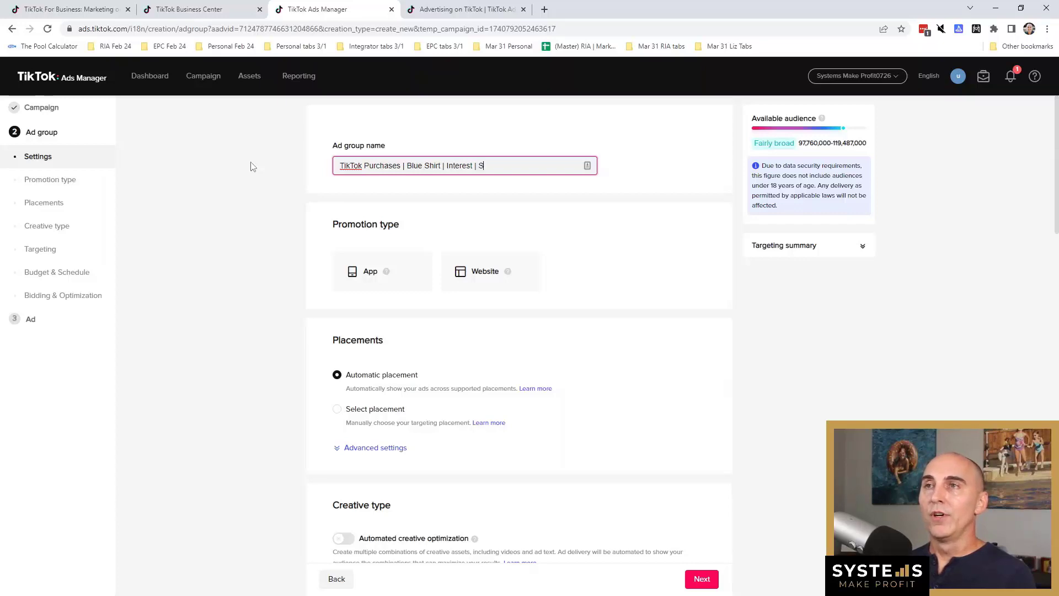
pyautogui.press('BackSpace')
pyautogui.press('BackSpace')
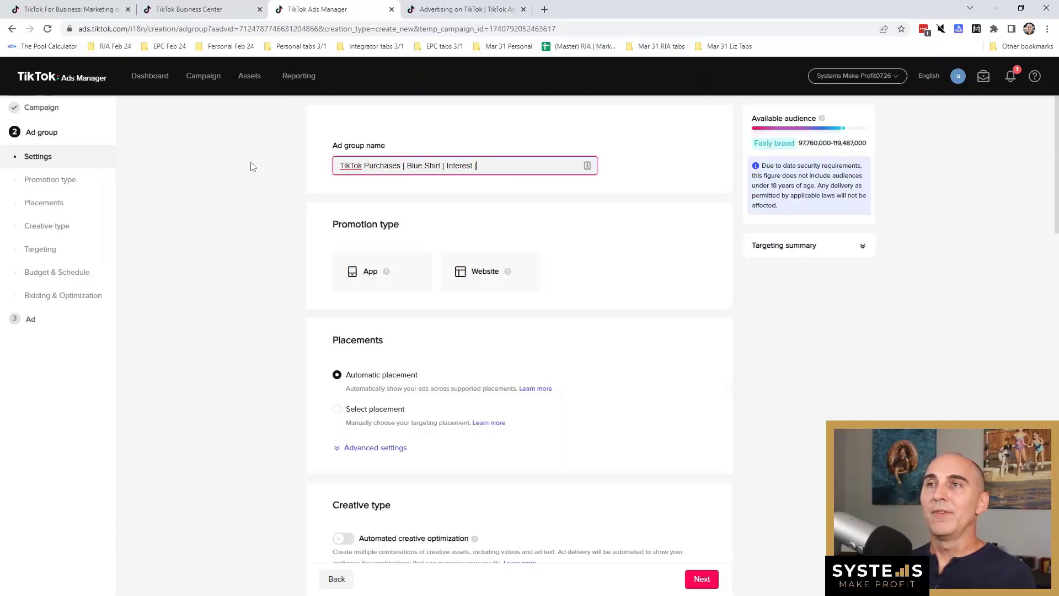
pyautogui.write('Mens Shirts')
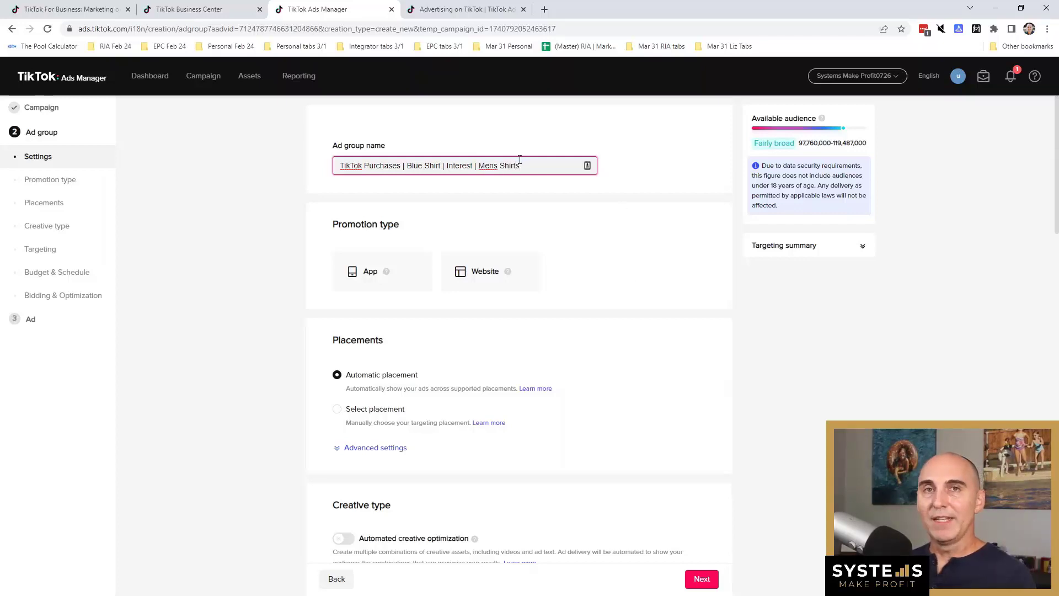
pyautogui.scroll(-1, 488, 232)
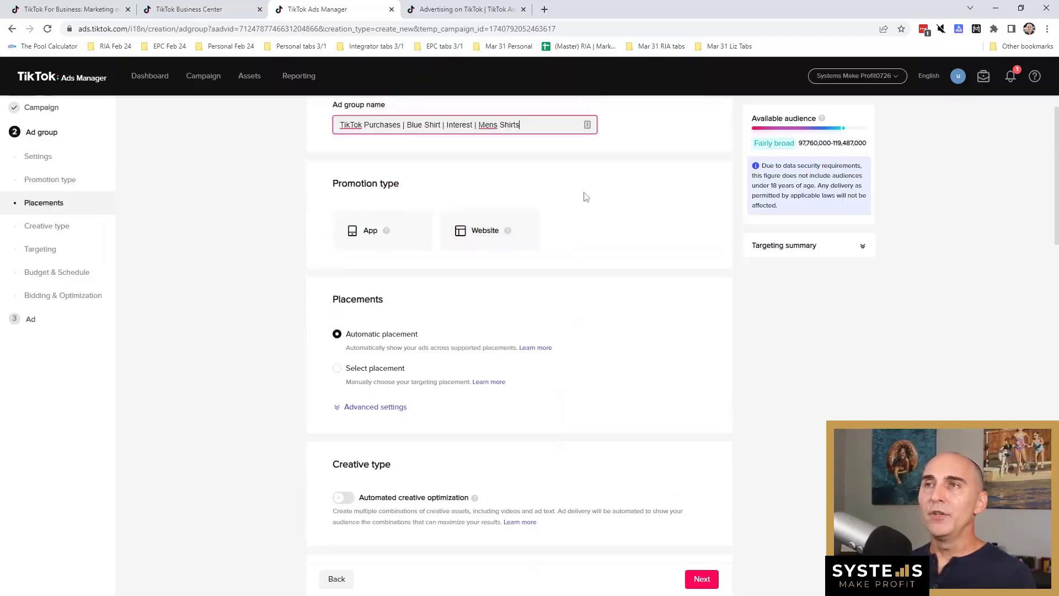
pyautogui.scroll(1, 586, 197)
pyautogui.moveTo(520, 144); pyautogui.dragTo(448, 148)
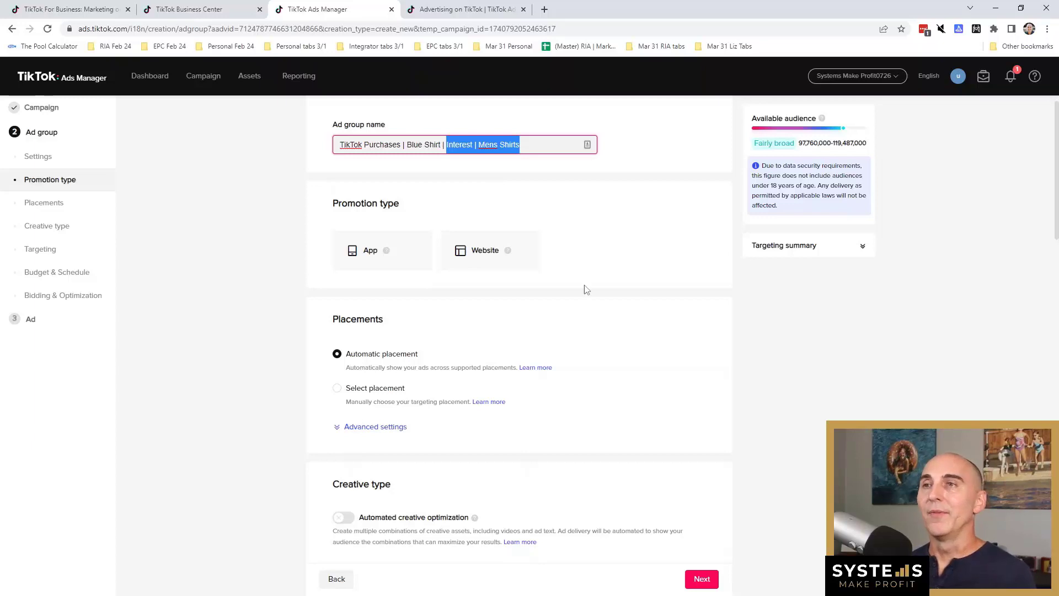
# - Set the promotion type to Website with the existing TikTok pixel and Complete Payment as the optimization event
pyautogui.scroll(-1, 589, 340)
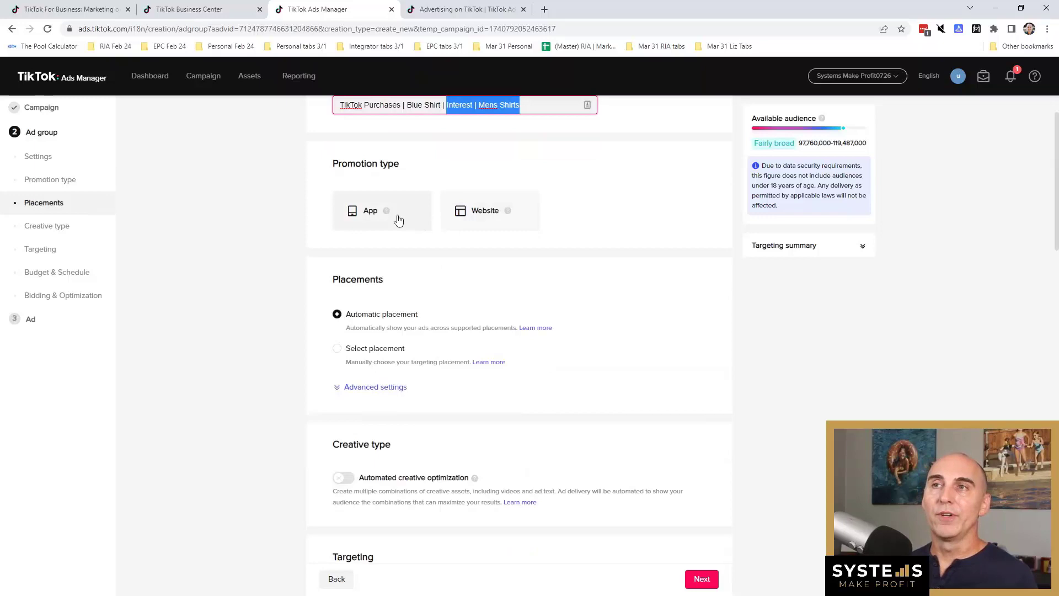
pyautogui.click(496, 214)
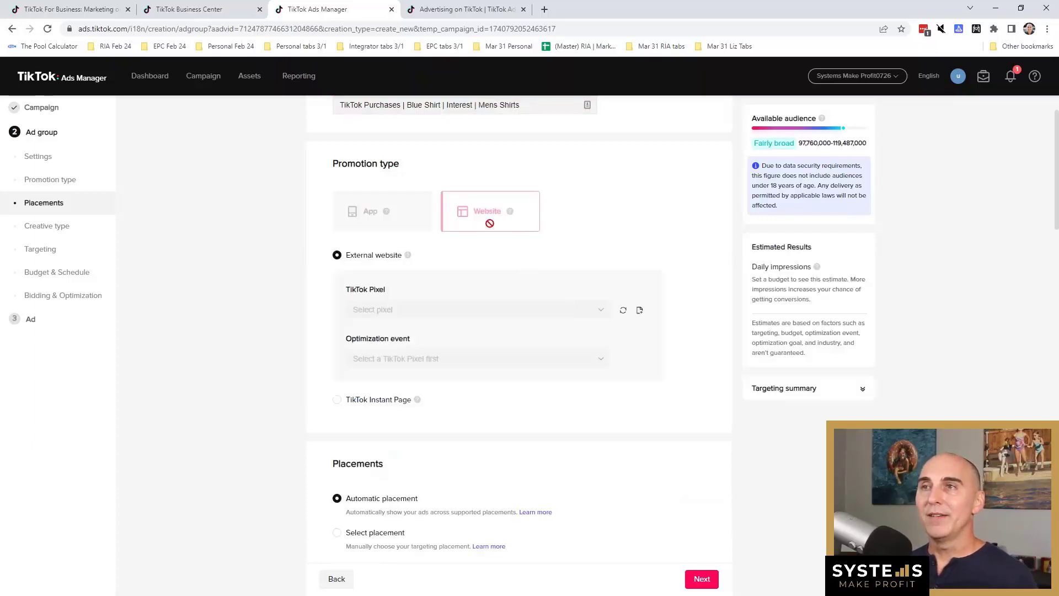
pyautogui.scroll(-2, 401, 210)
pyautogui.click(411, 220)
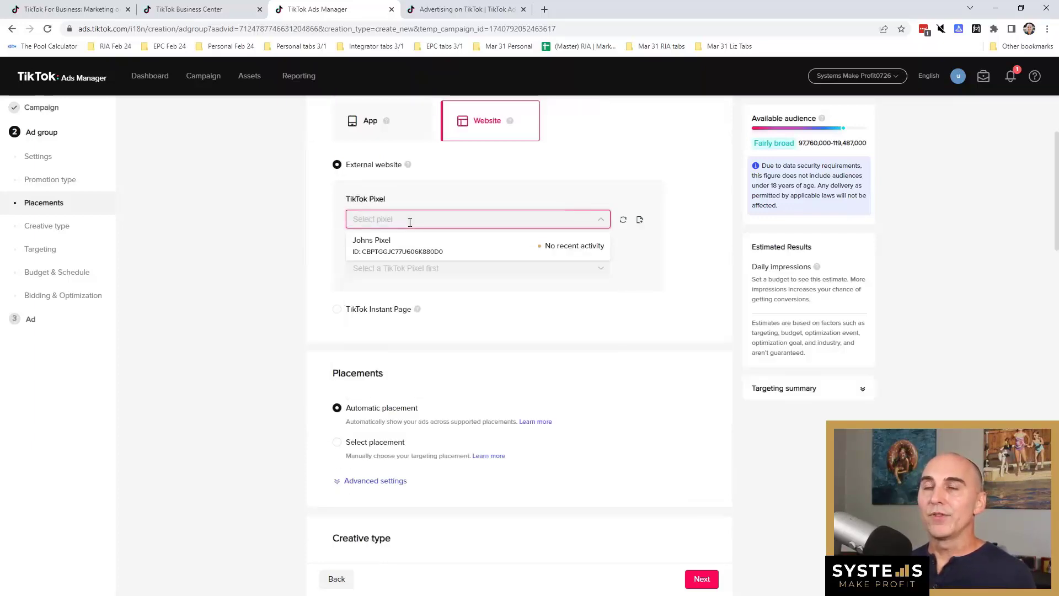
pyautogui.click(509, 249)
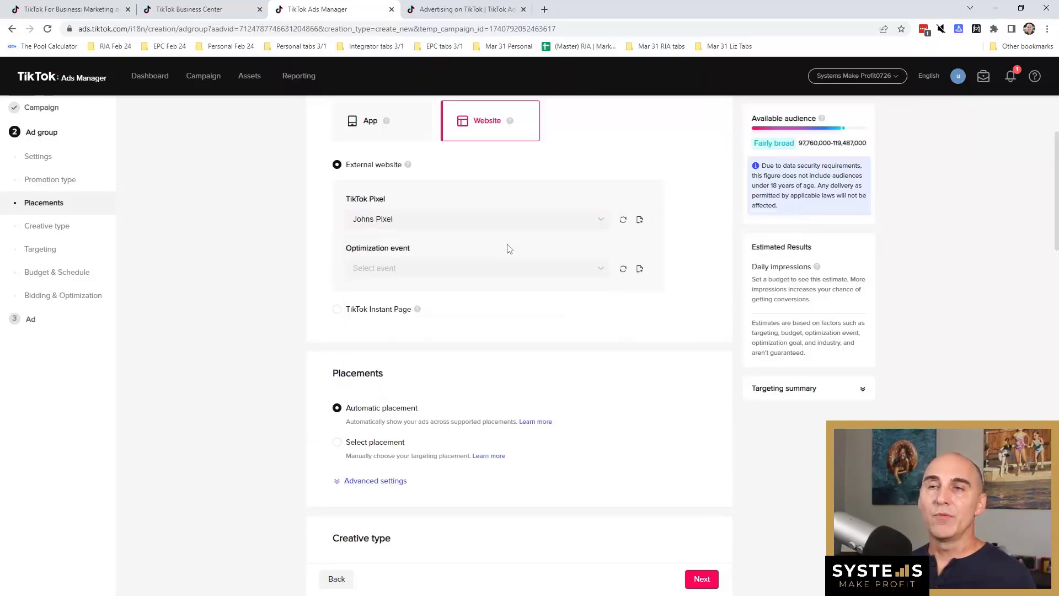
pyautogui.click(491, 270)
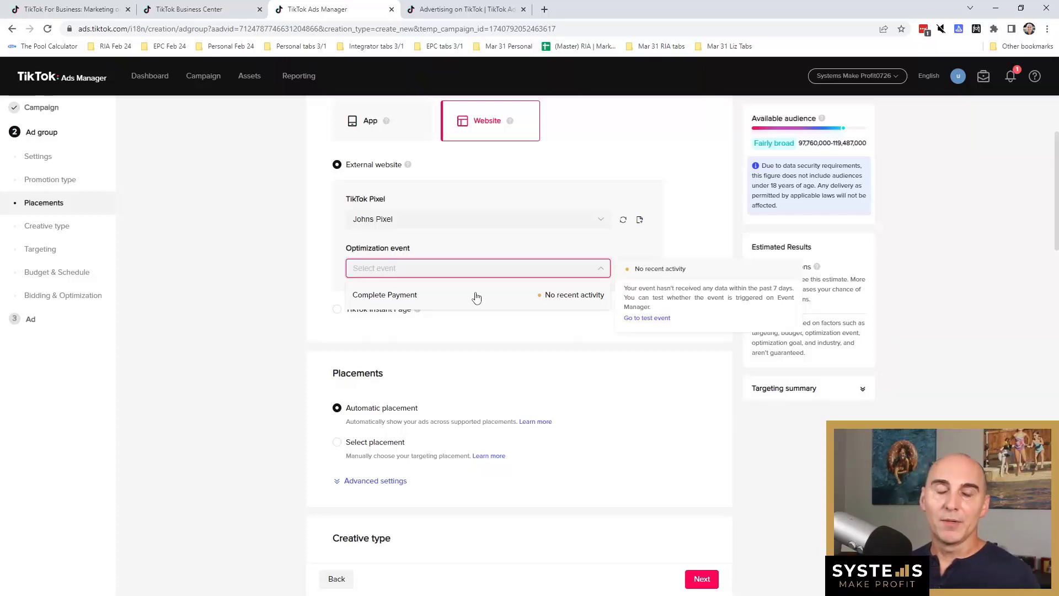
pyautogui.click(408, 300)
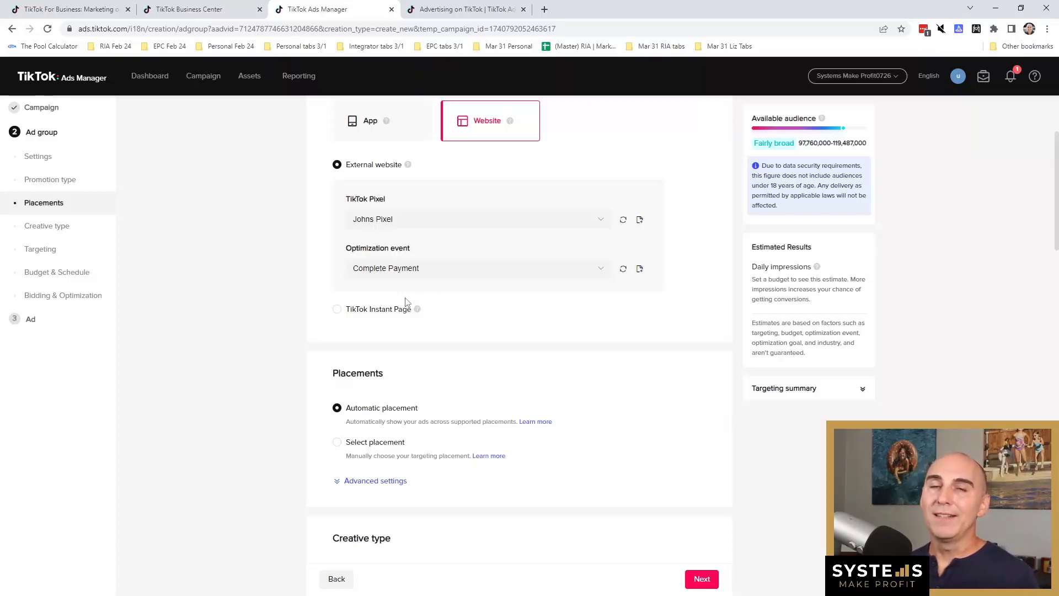
# - Restrict the placements manually to TikTok, excluding News feed app series and Pangle, and review the advanced placement settings
pyautogui.scroll(-1, 406, 302)
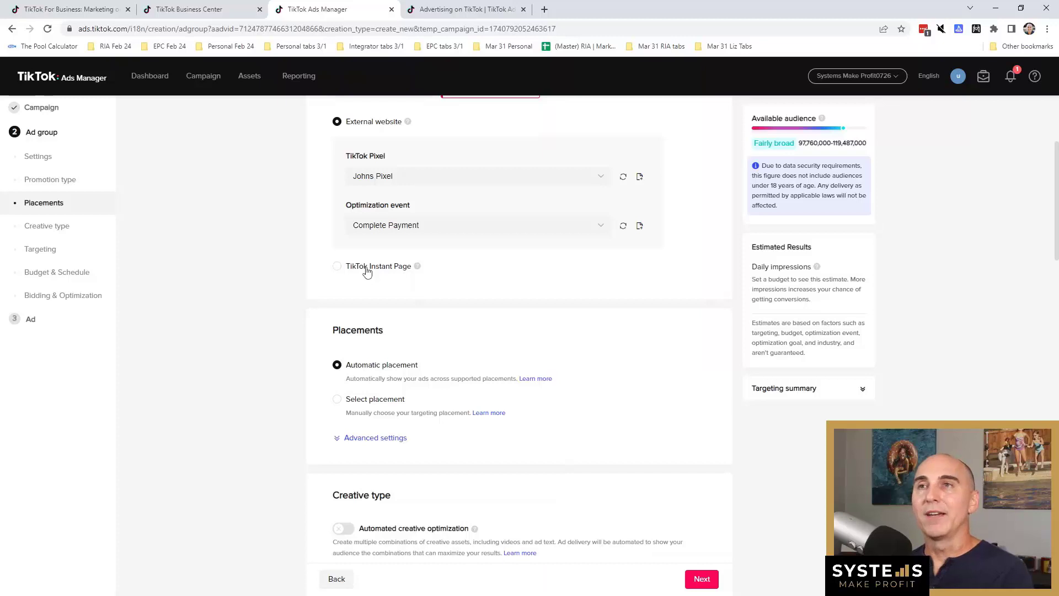
pyautogui.scroll(-1, 455, 329)
pyautogui.scroll(-2, 409, 312)
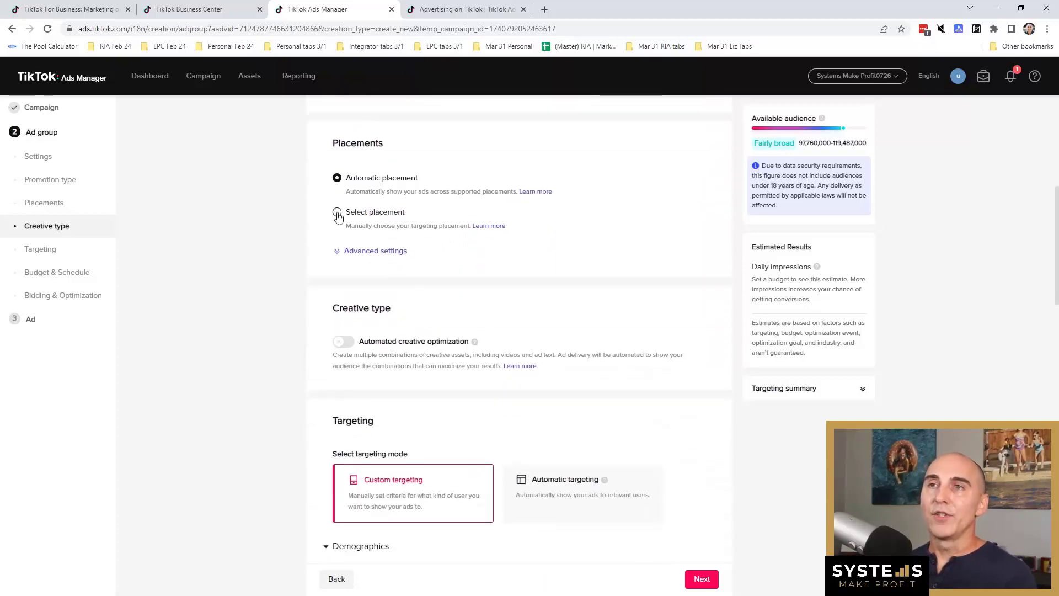
pyautogui.click(337, 213)
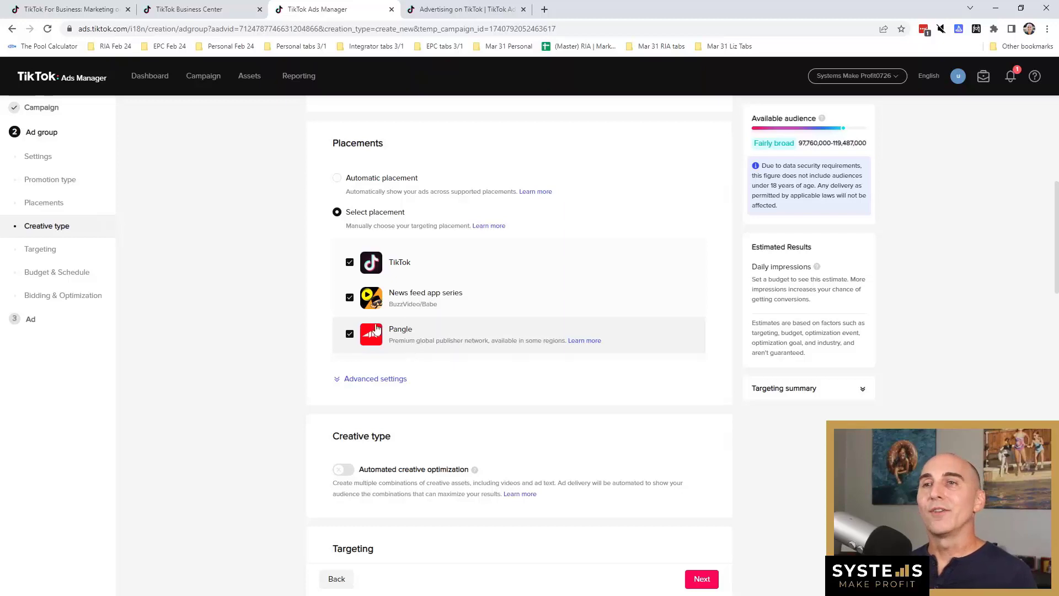
pyautogui.click(350, 298)
pyautogui.click(350, 333)
pyautogui.scroll(-3, 378, 201)
pyautogui.click(377, 196)
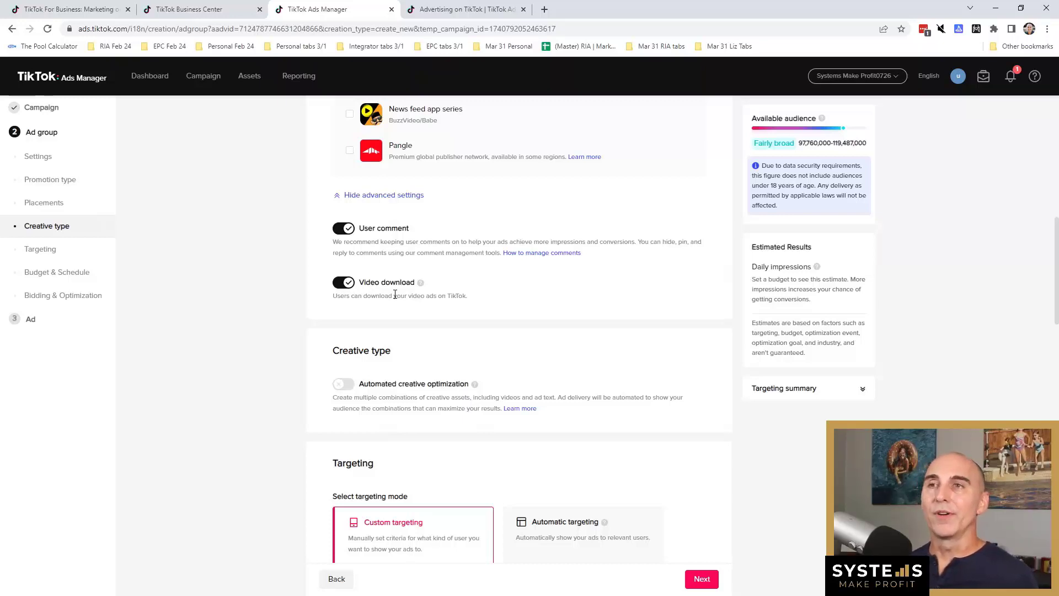
pyautogui.click(367, 195)
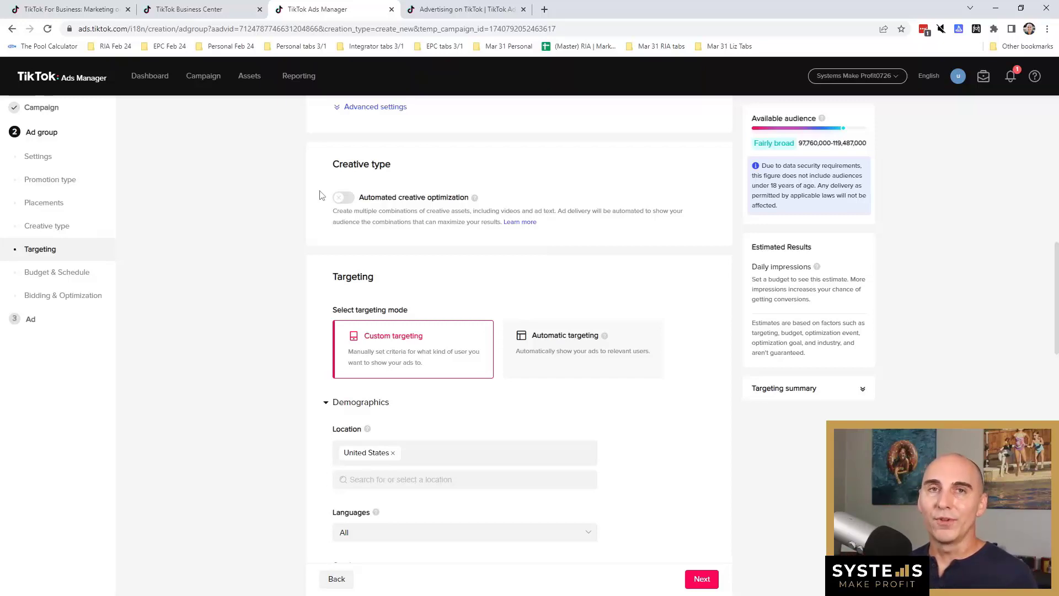
# - Try the state of Texas as the ad group's target location in place of United States
pyautogui.scroll(-3, 321, 196)
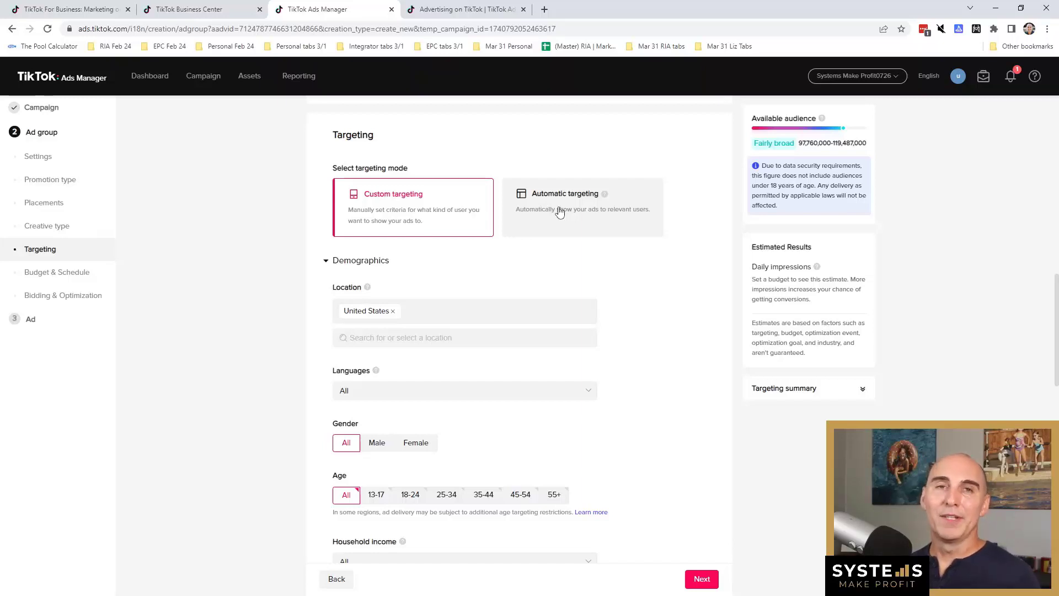
pyautogui.scroll(-1, 641, 287)
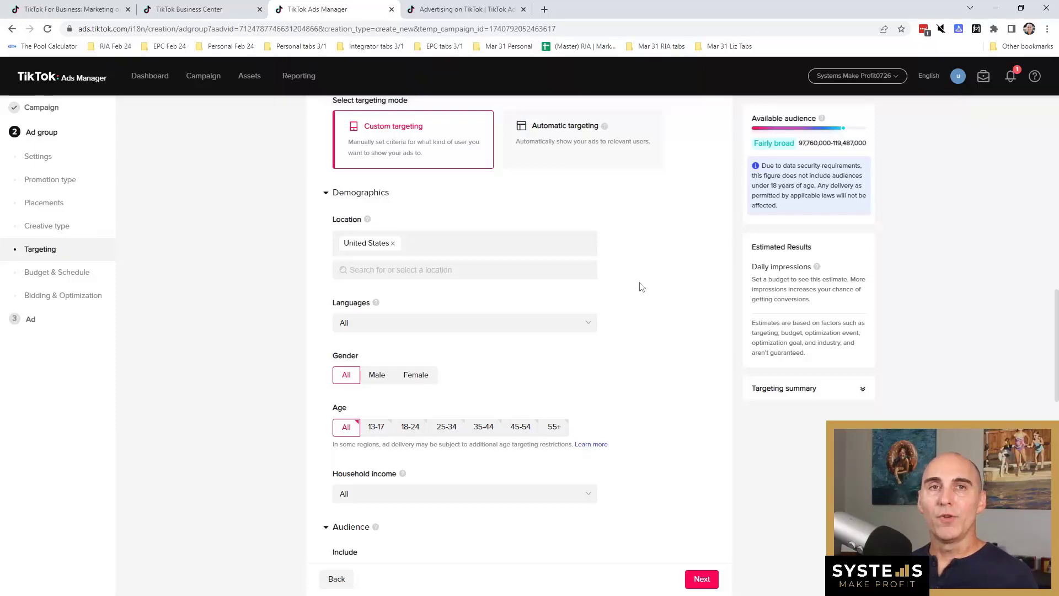
pyautogui.click(394, 243)
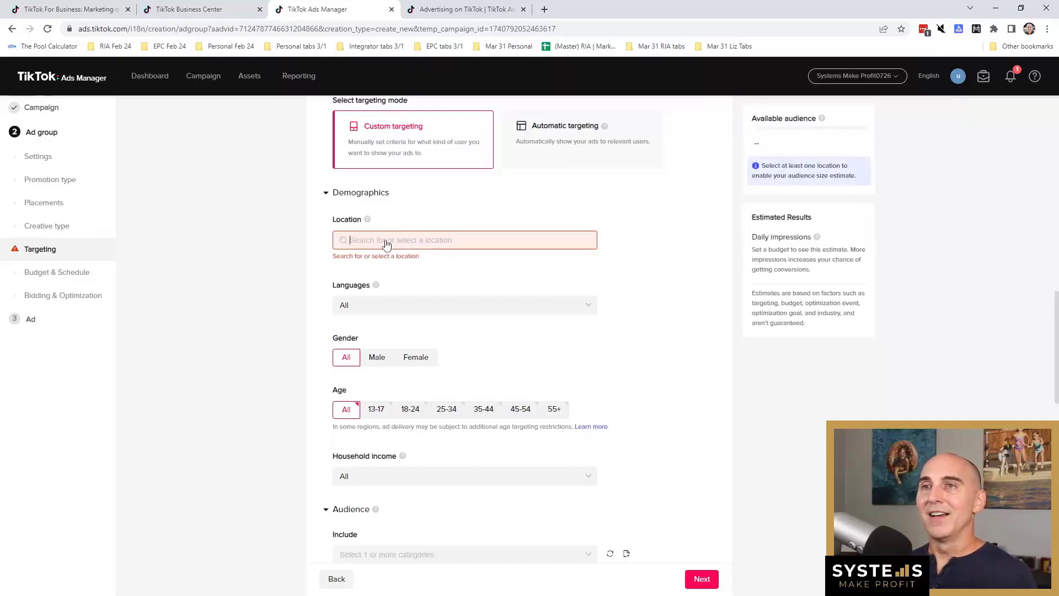
pyautogui.click(386, 244)
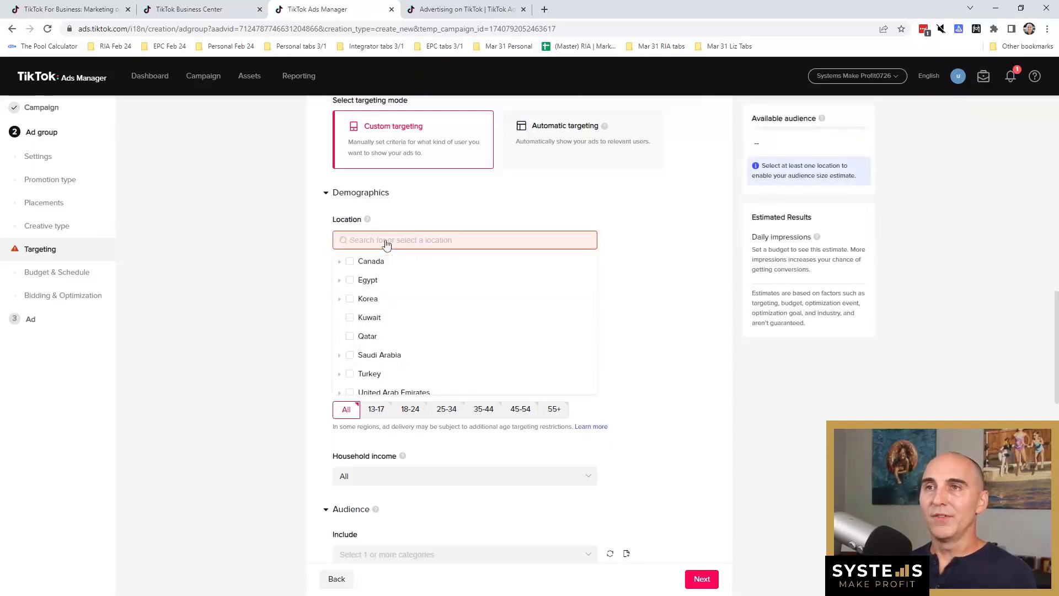
pyautogui.write('Texas')
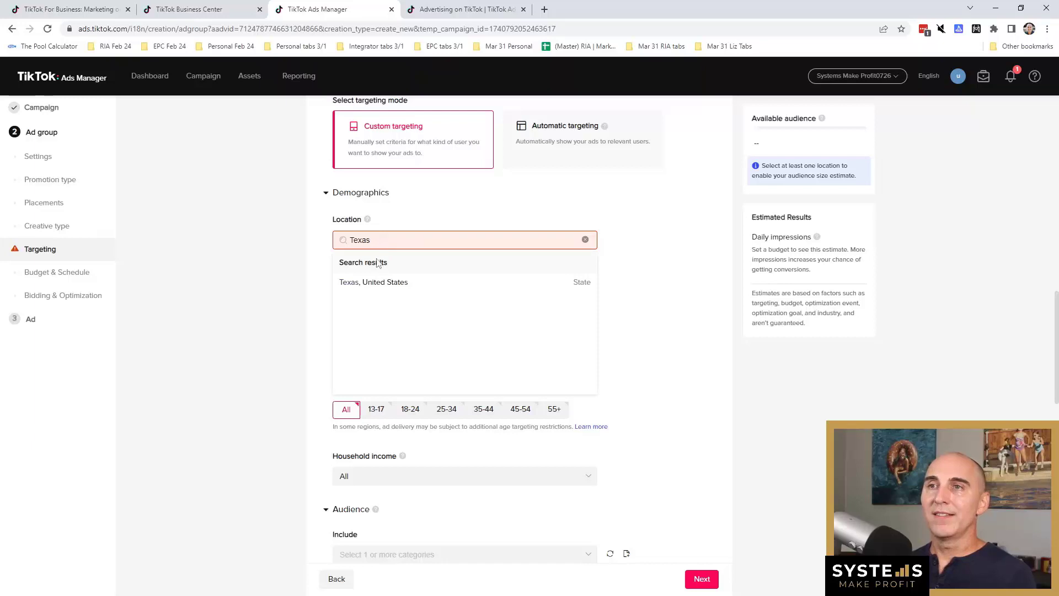
pyautogui.click(367, 284)
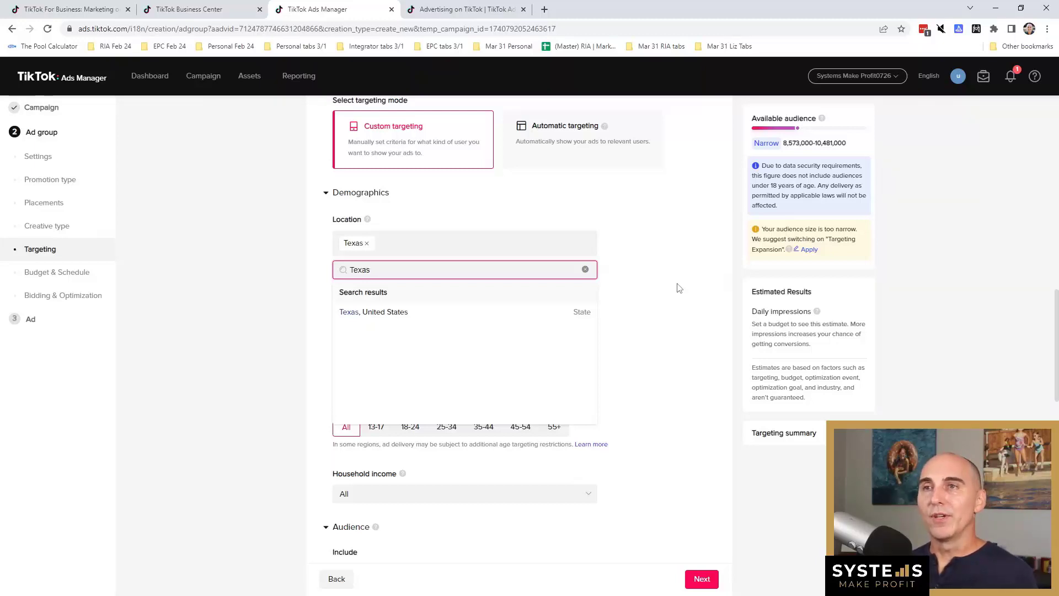
# - Remove Texas from the target location and set it back to United States
pyautogui.click(367, 244)
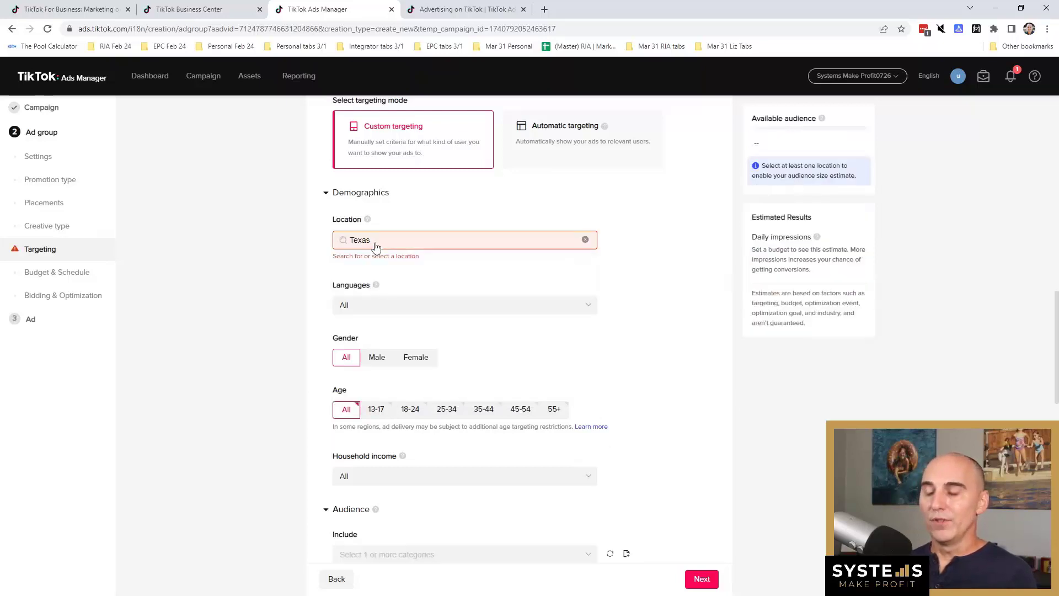
pyautogui.press('BackSpace')
pyautogui.press('BackSpace')
pyautogui.press('BackSpace')
pyautogui.write('Unite')
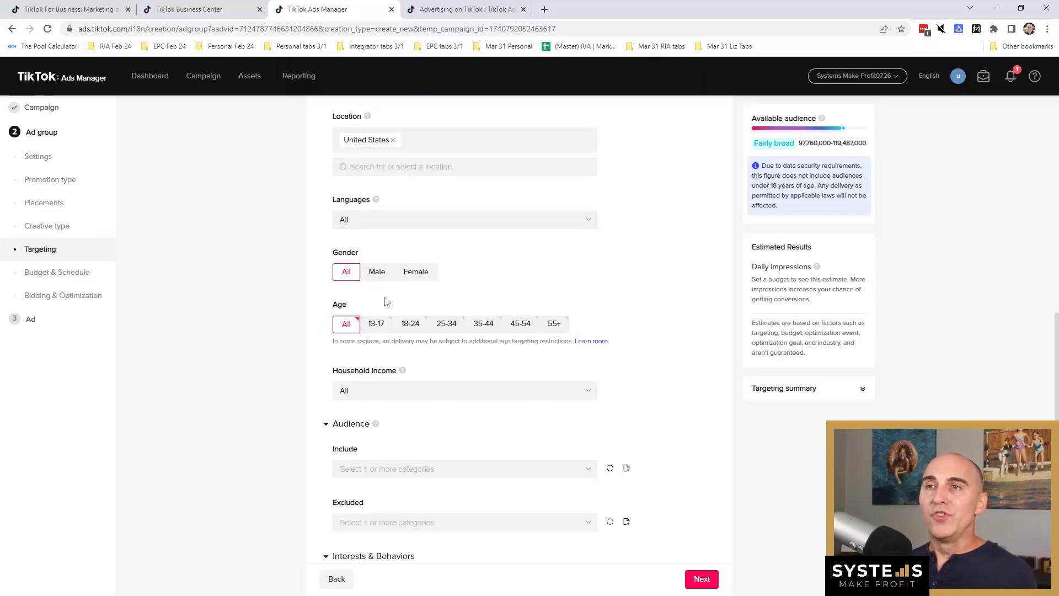
# - Limit the targeted ages to the 18-24 and 25-34 groups
pyautogui.scroll(-1, 388, 302)
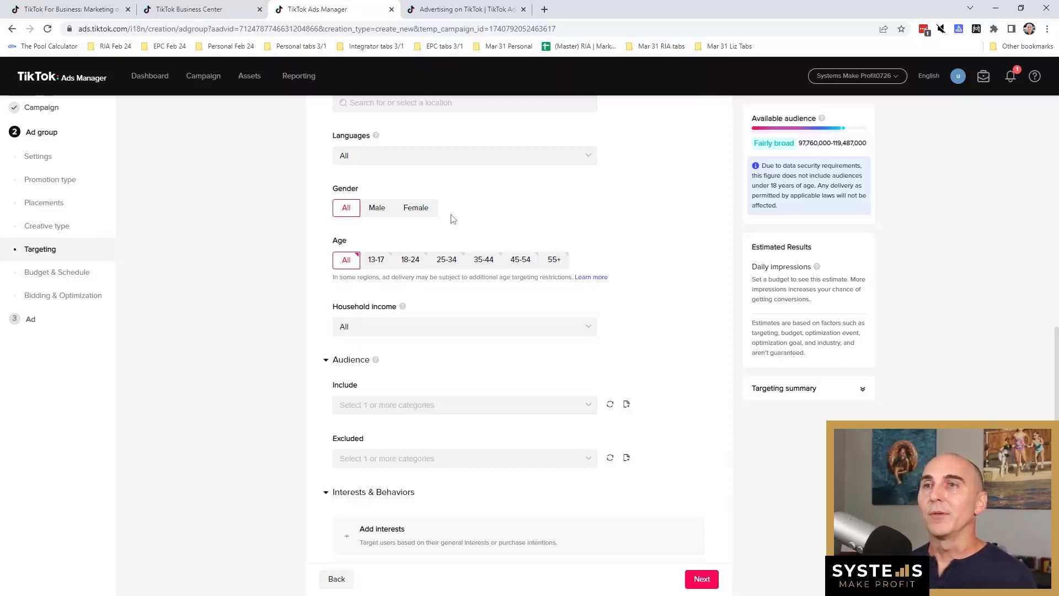
pyautogui.scroll(-1, 483, 293)
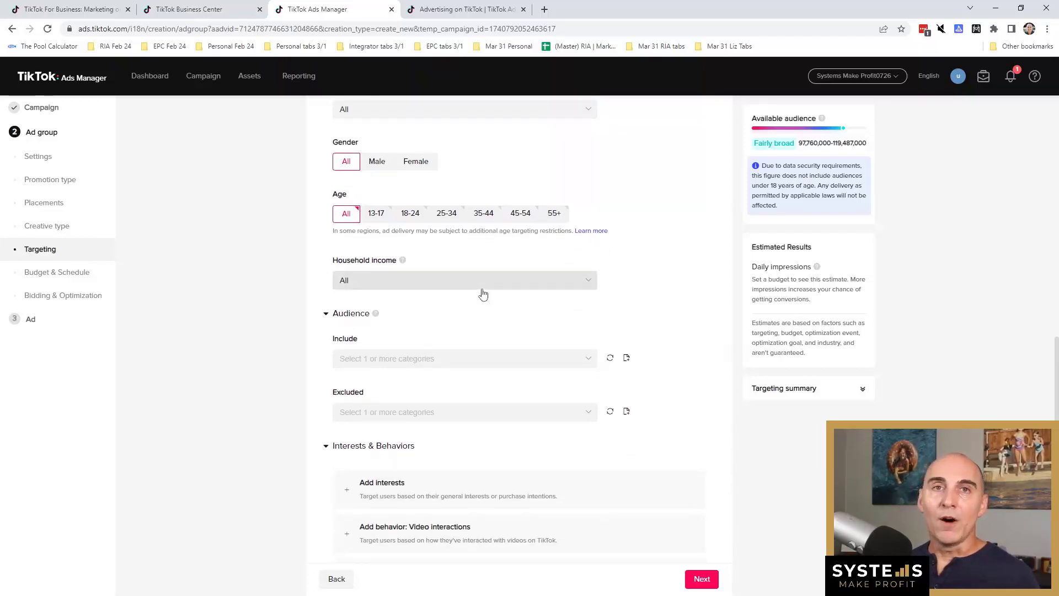
pyautogui.click(414, 215)
pyautogui.click(447, 214)
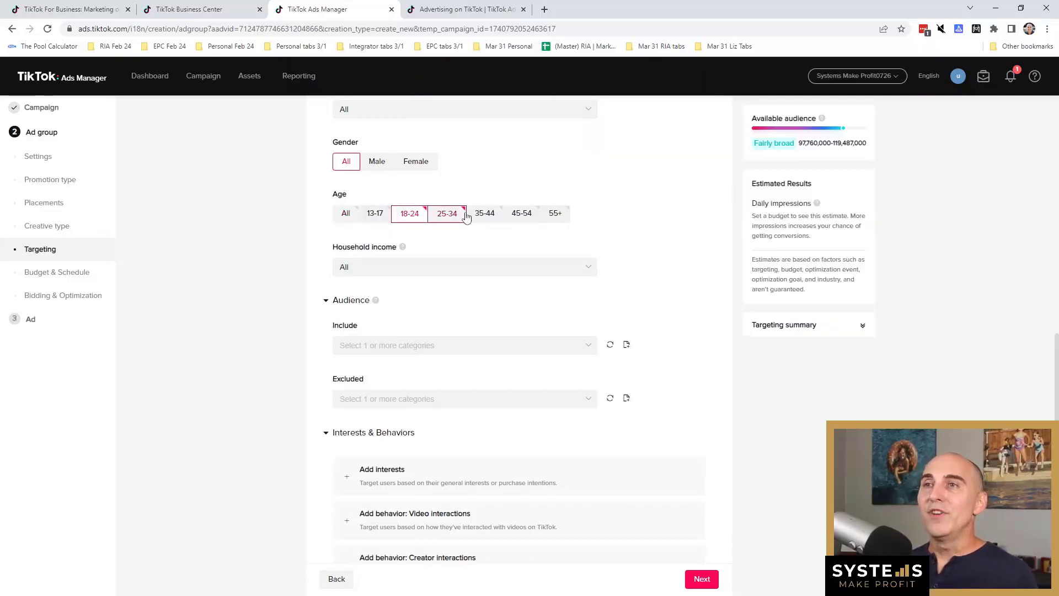
# - Add the 35-44 and 45-54 groups to the targeted ages, try 55+, and drop 18-24
pyautogui.click(486, 215)
pyautogui.click(522, 214)
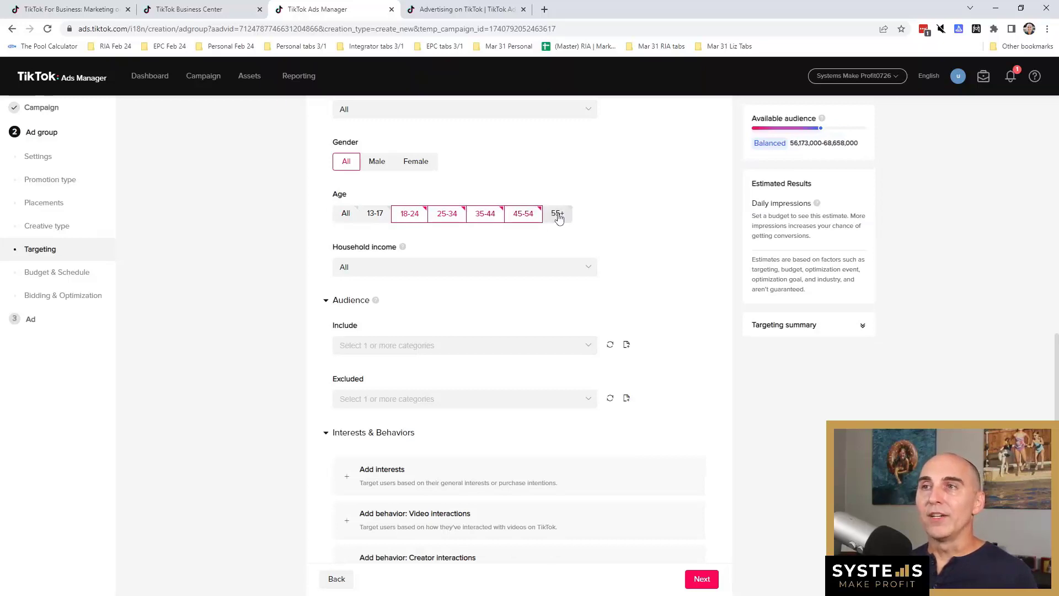
pyautogui.click(561, 216)
pyautogui.click(560, 215)
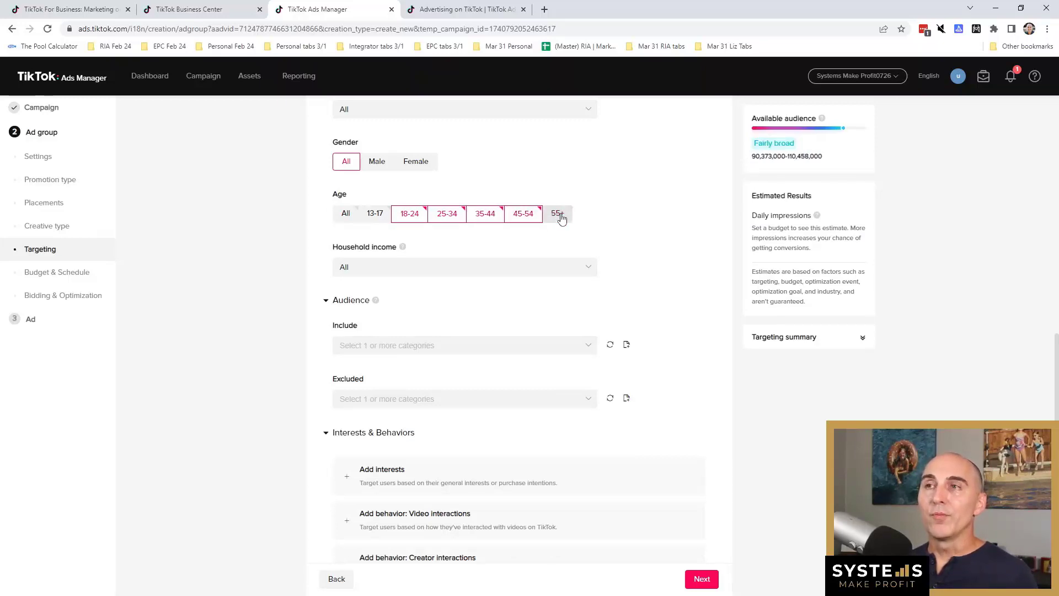
pyautogui.click(408, 215)
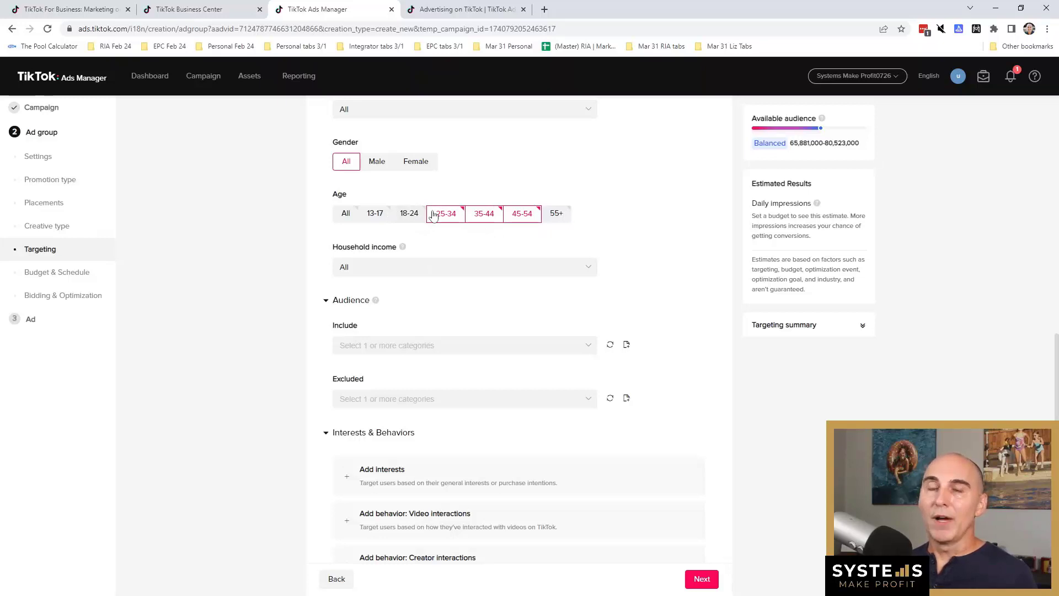
# - Set the ad group's age targeting to All and review the demographic settings
pyautogui.click(346, 215)
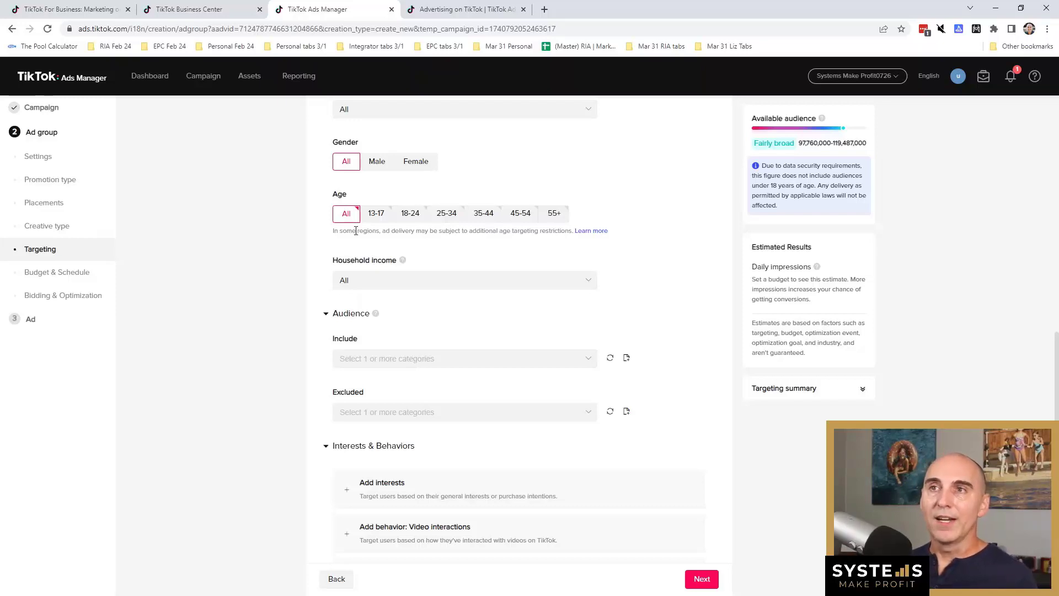
pyautogui.scroll(-1, 734, 259)
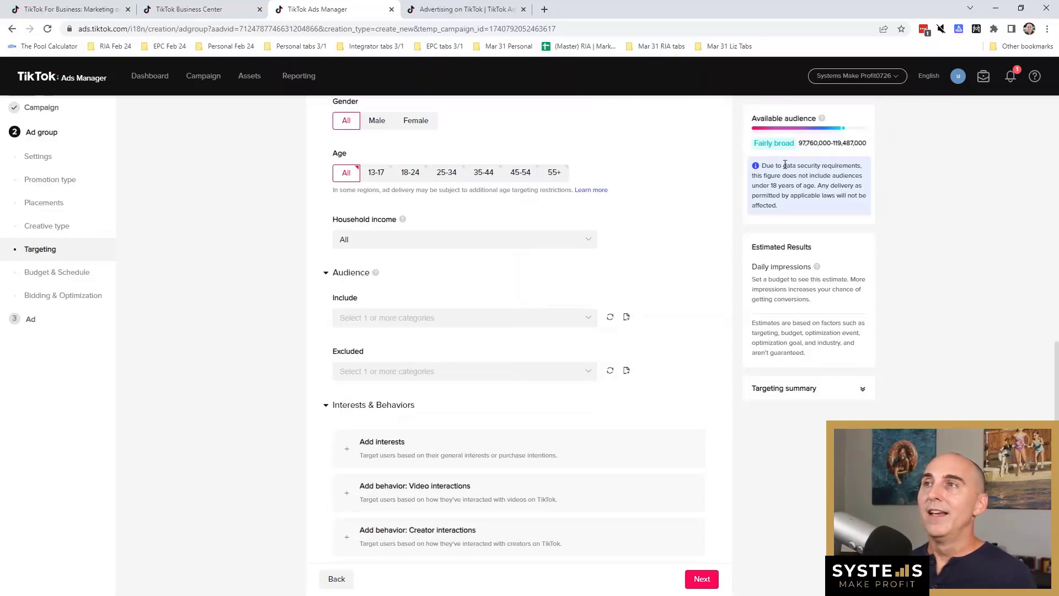
pyautogui.scroll(5, 552, 224)
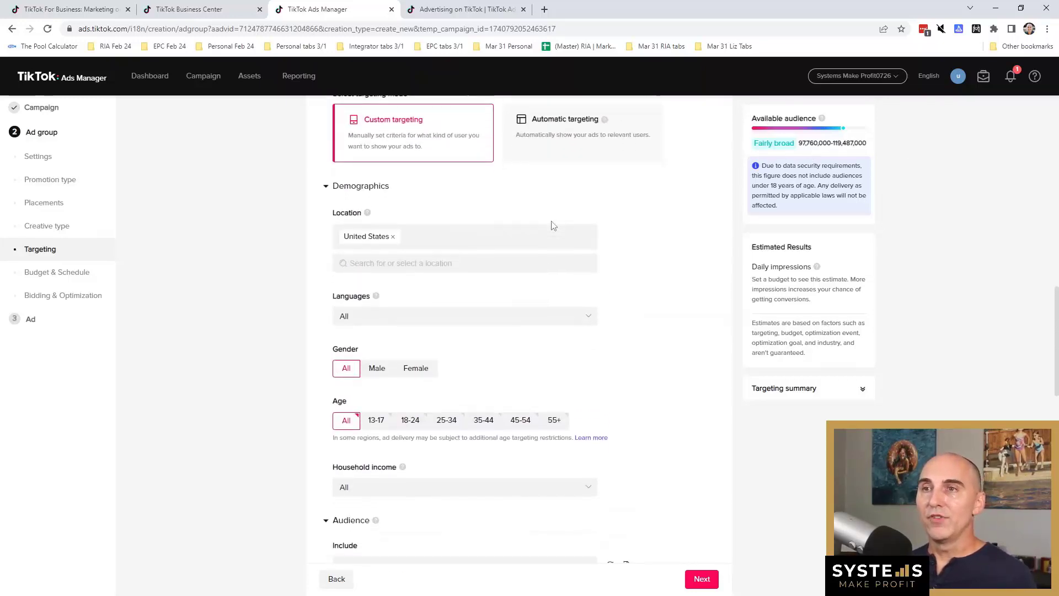
pyautogui.scroll(-3, 553, 225)
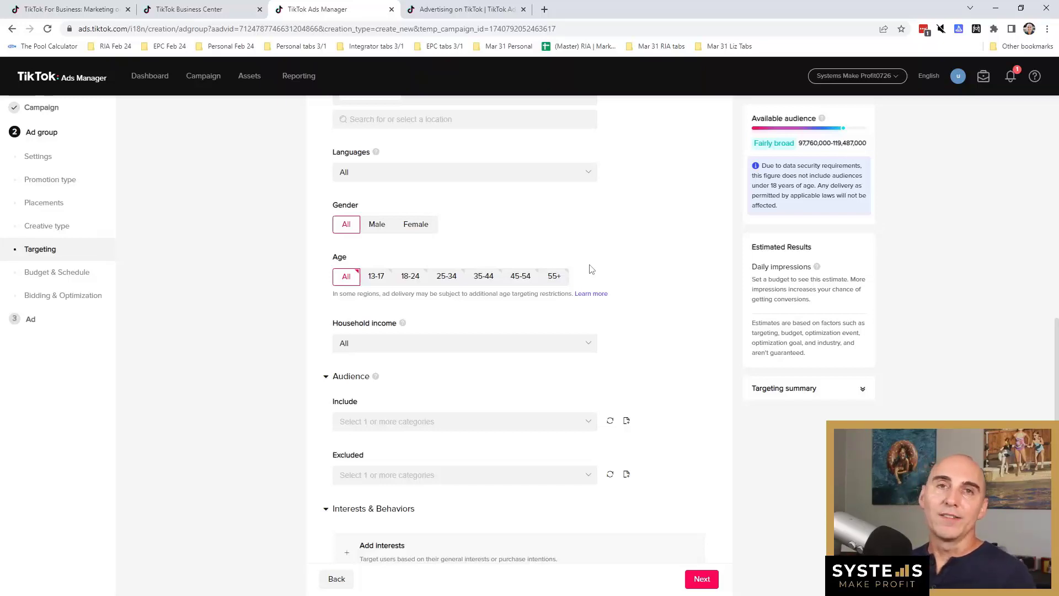
# - Review the available household income options without choosing one
pyautogui.scroll(-2, 591, 269)
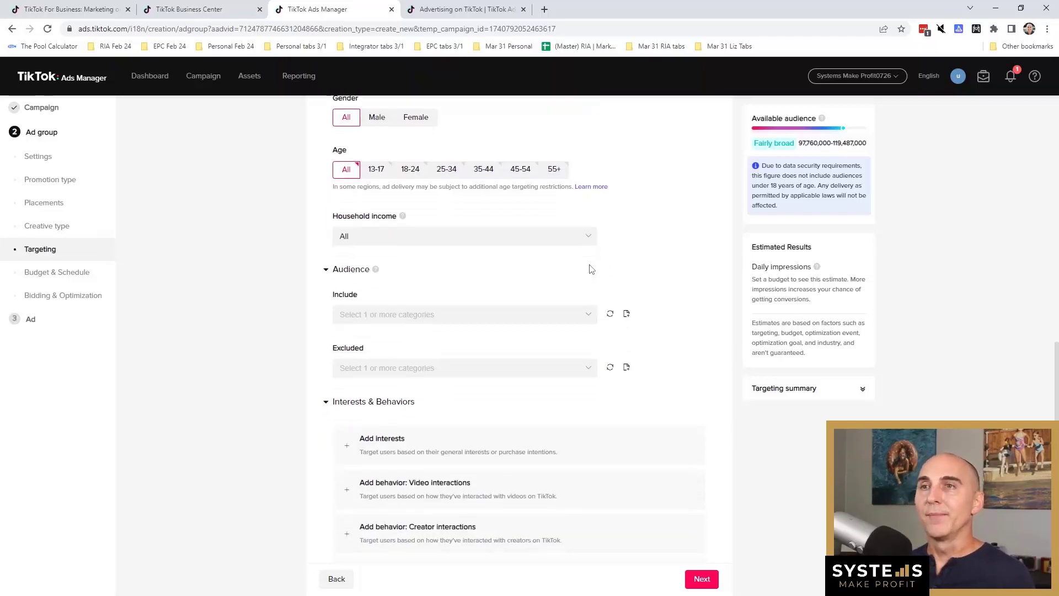
pyautogui.click(589, 235)
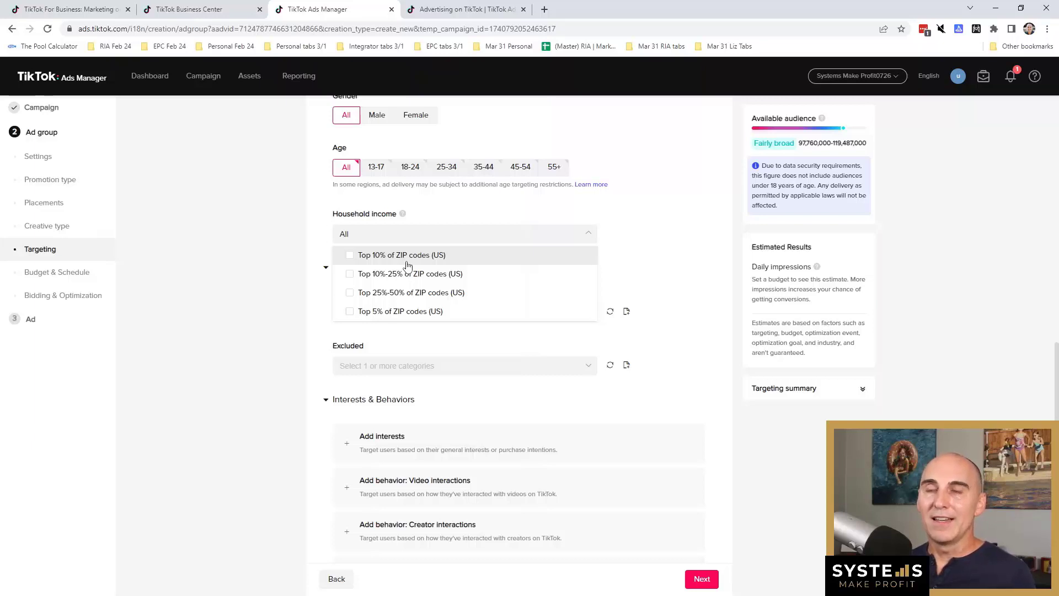
pyautogui.click(578, 237)
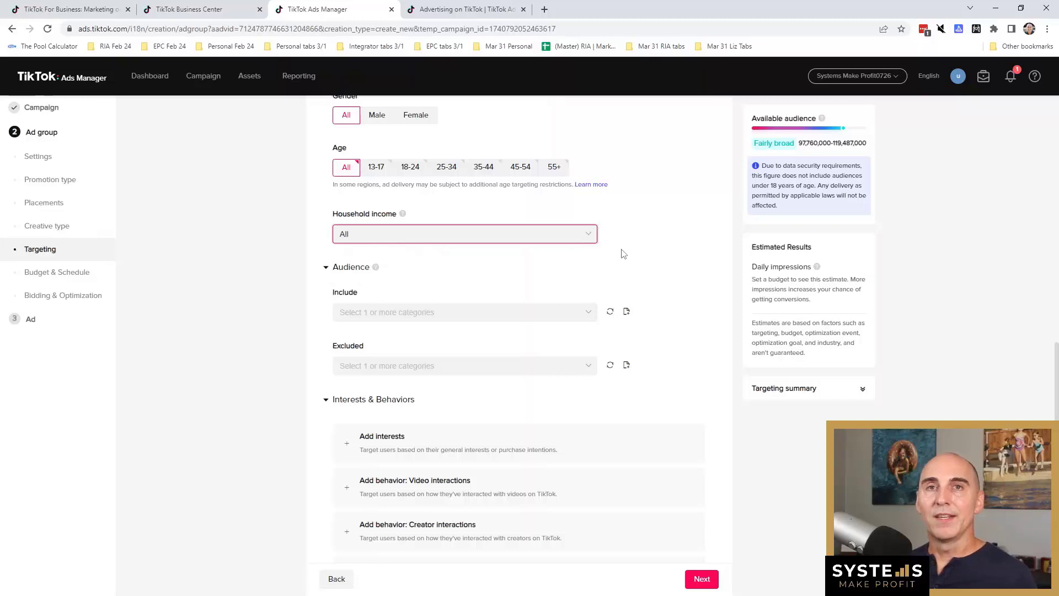
# - Search for freedom in the hashtag interactions, try targeting #freedit, and remove that hashtag again
pyautogui.scroll(-1, 653, 298)
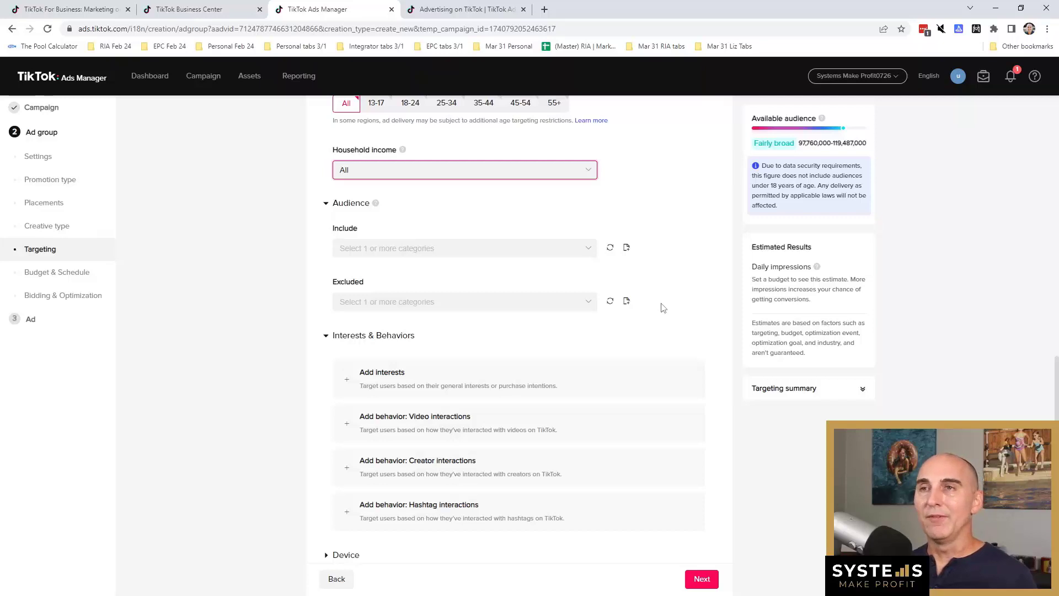
pyautogui.scroll(-1, 663, 308)
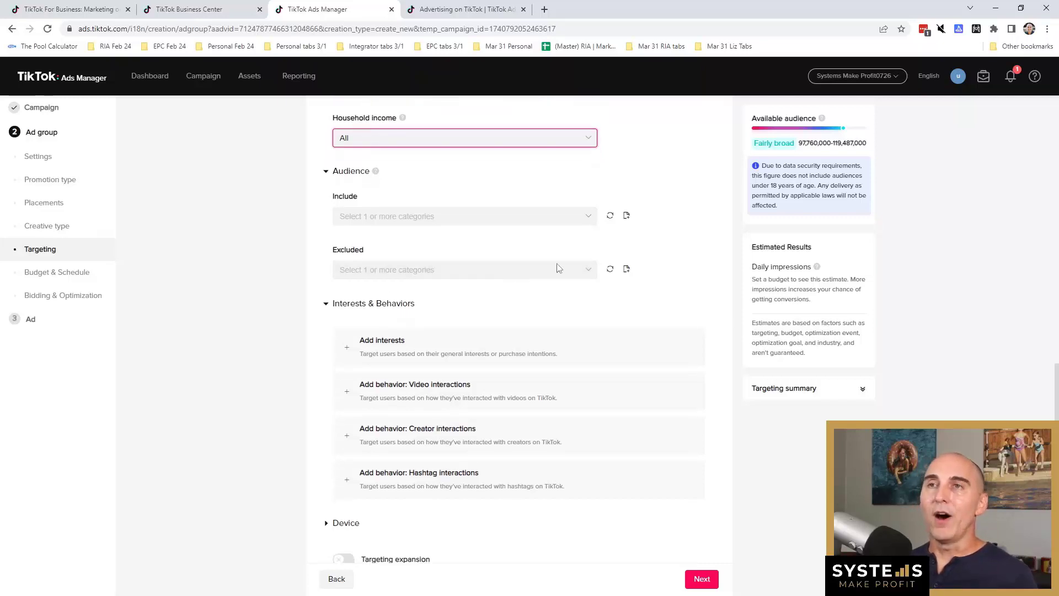
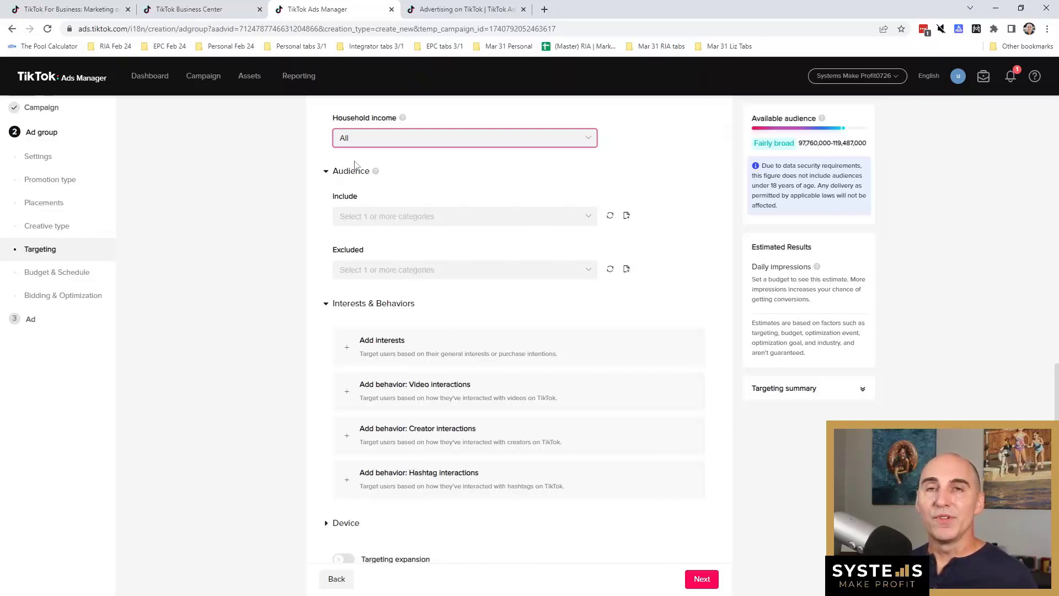
pyautogui.scroll(-2, 372, 379)
pyautogui.scroll(-1, 373, 380)
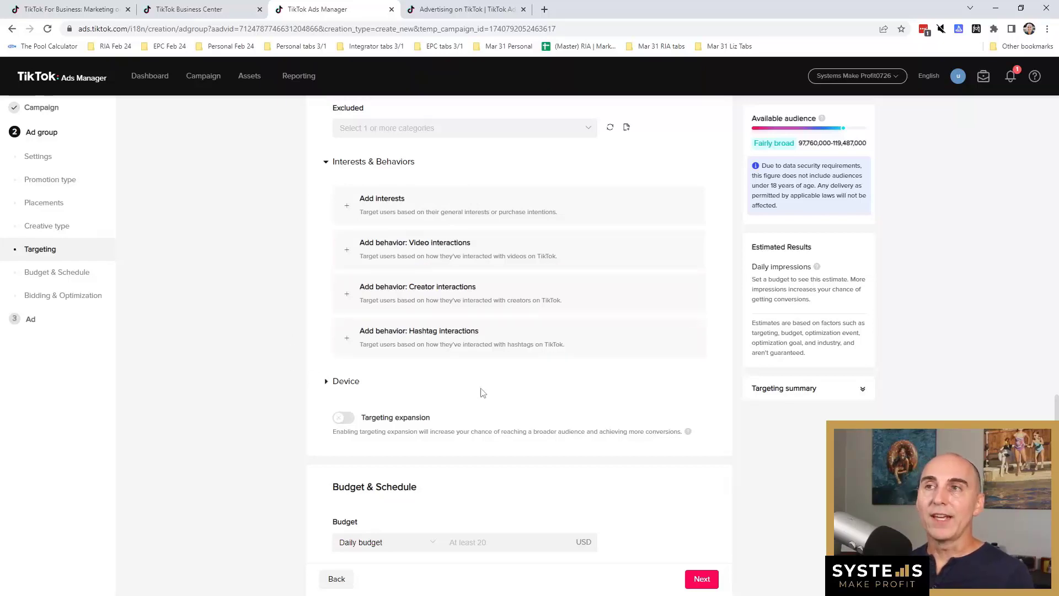
pyautogui.click(411, 342)
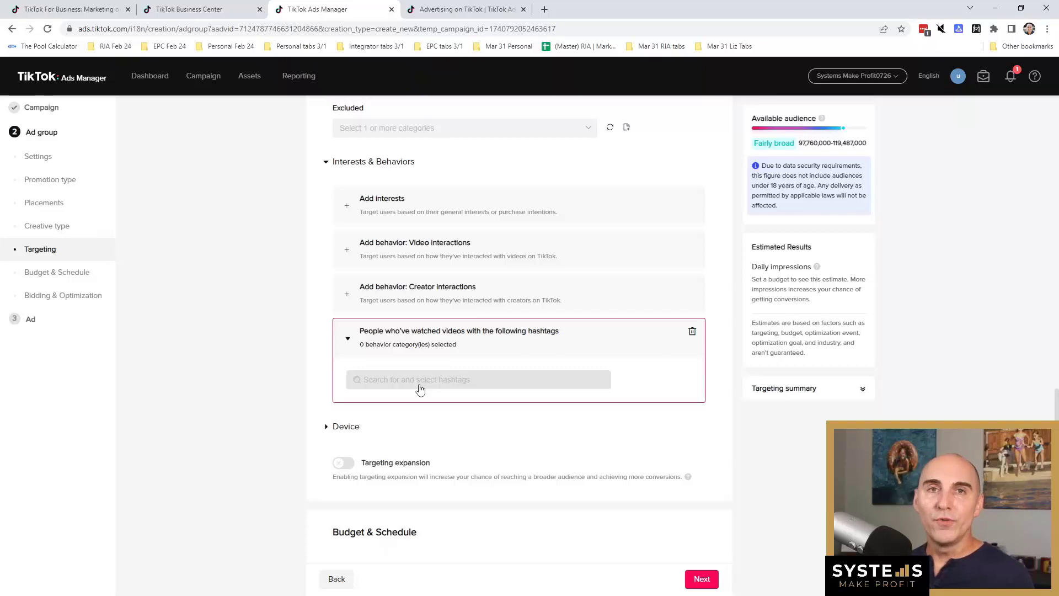
pyautogui.click(402, 379)
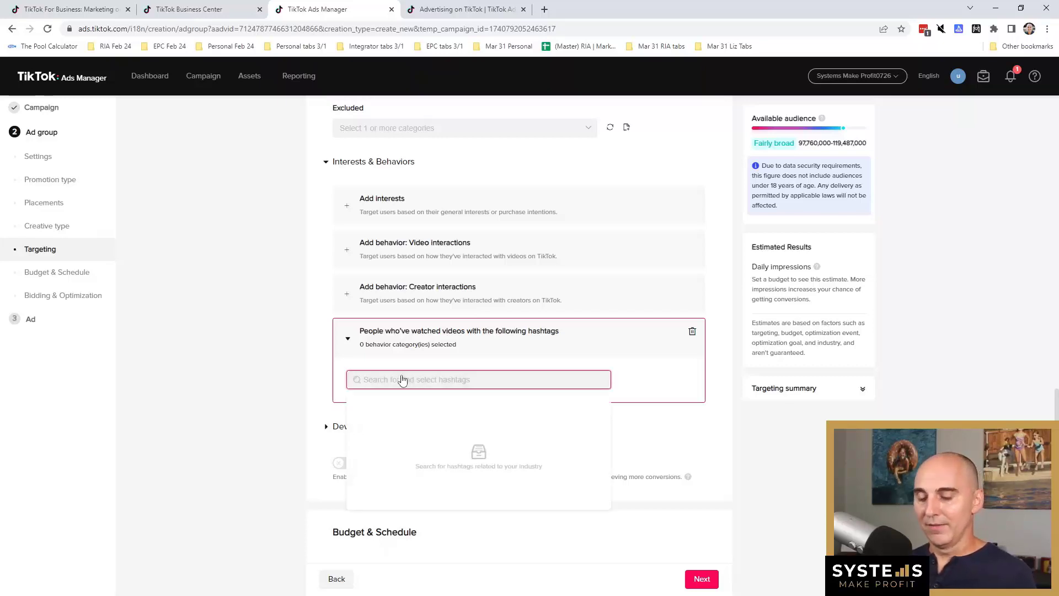
pyautogui.write('freedom')
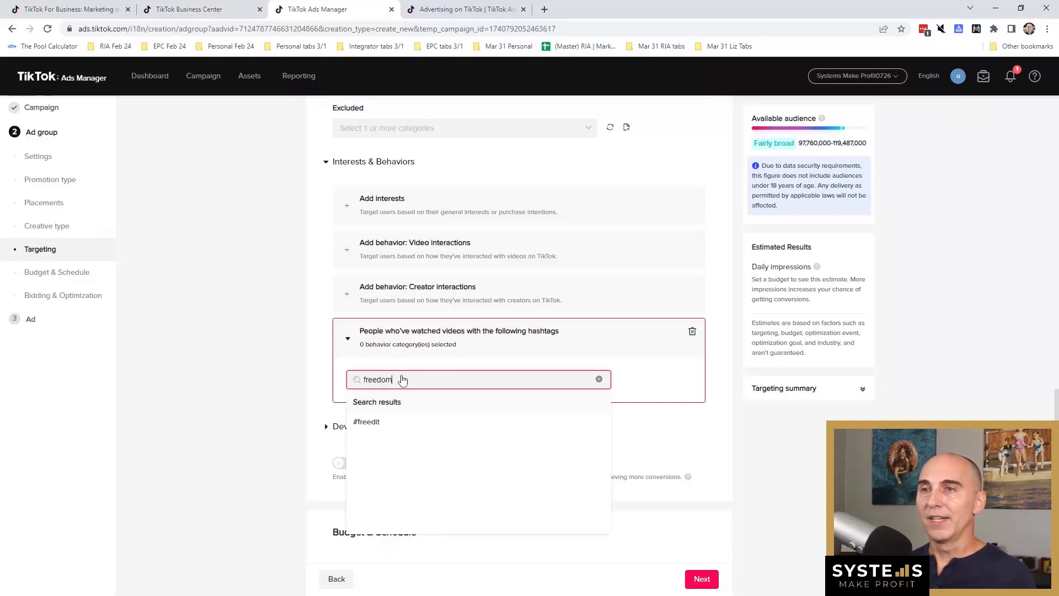
pyautogui.click(367, 422)
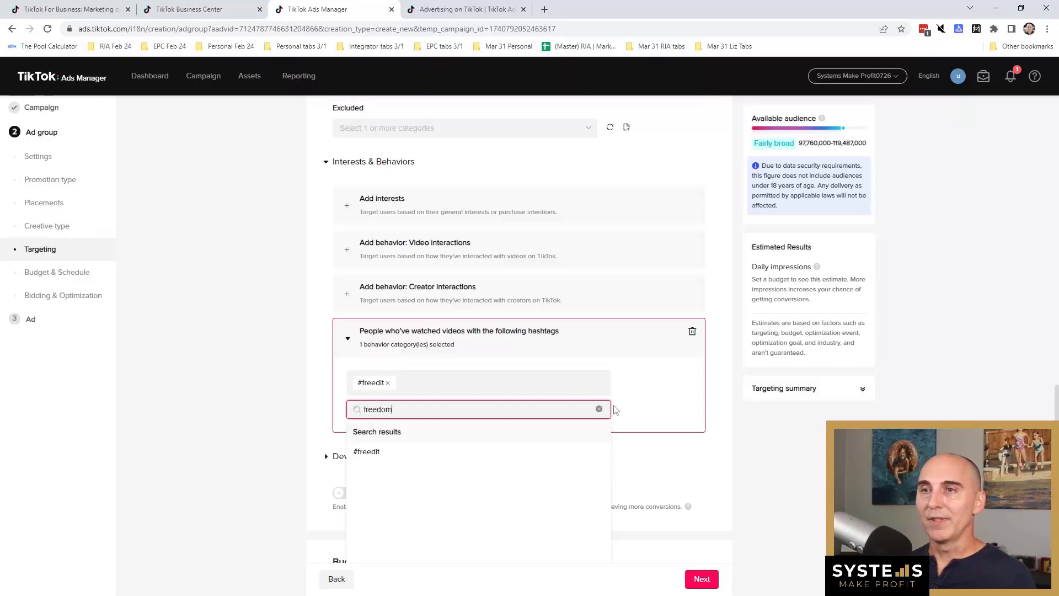
pyautogui.click(599, 410)
pyautogui.click(631, 407)
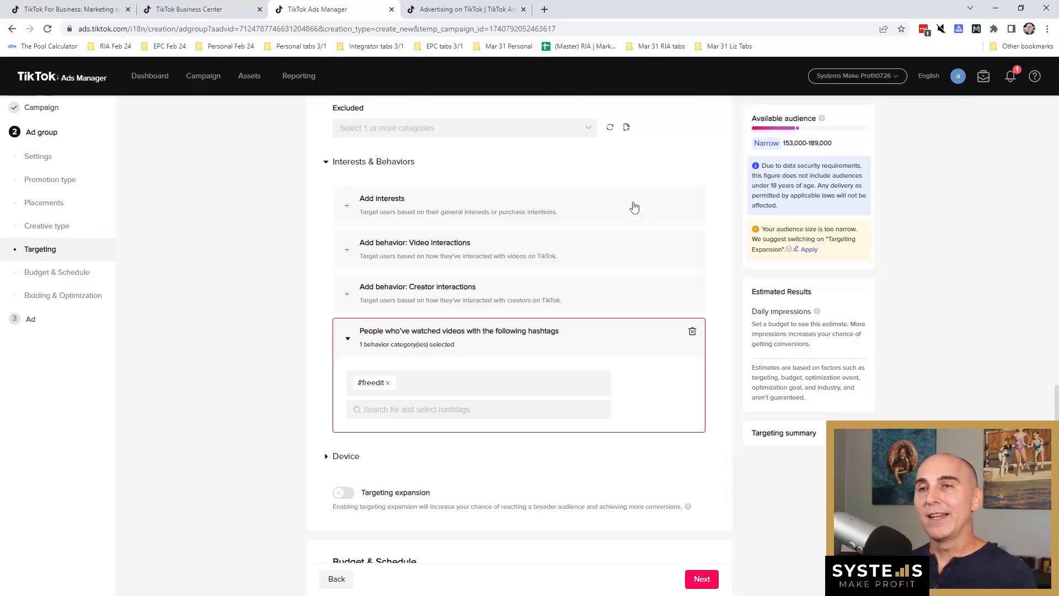
pyautogui.click(388, 382)
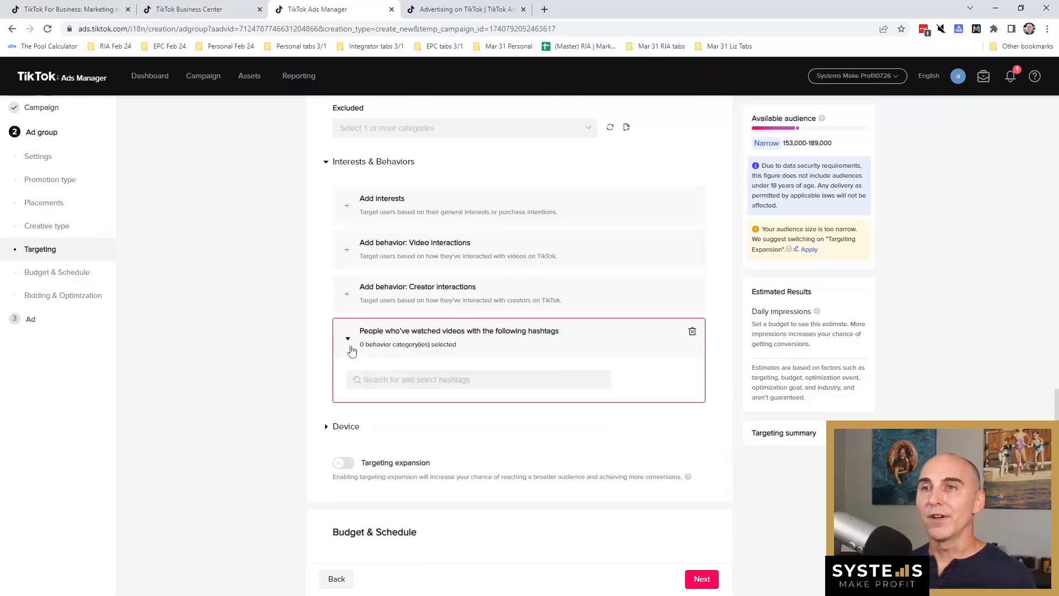
# - Try a creator interactions behavior for the Relationship category with Followed and Viewed profile enabled, and remove it again
pyautogui.click(407, 286)
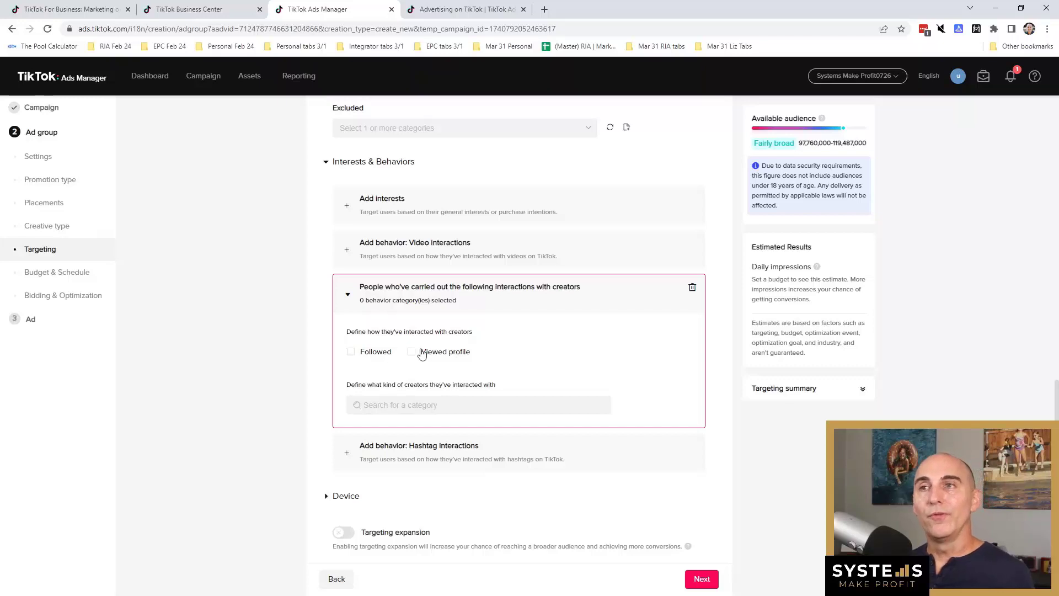
pyautogui.click(409, 409)
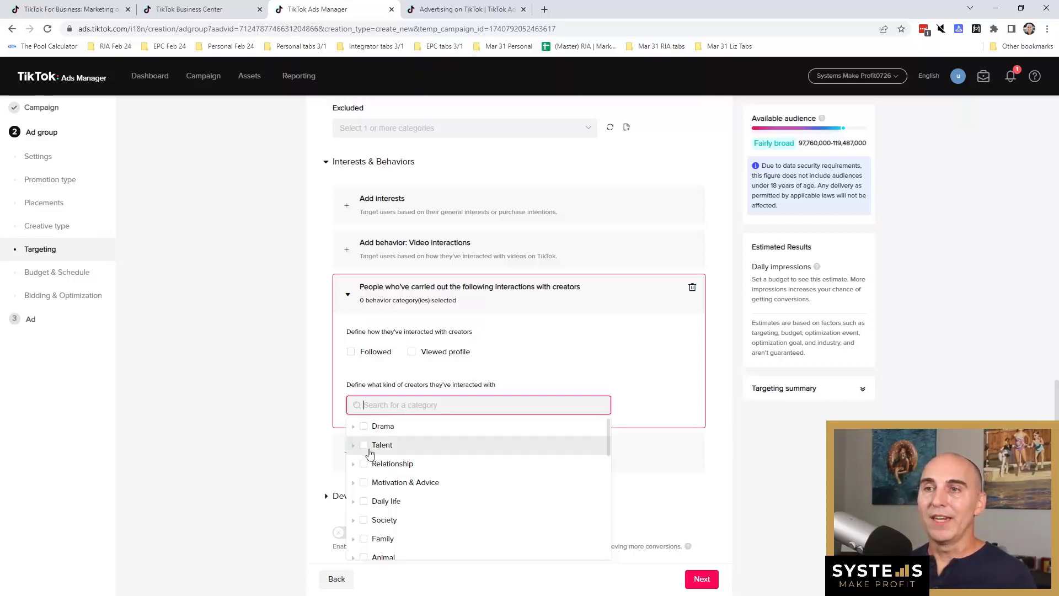
pyautogui.click(353, 465)
pyautogui.scroll(-1, 414, 497)
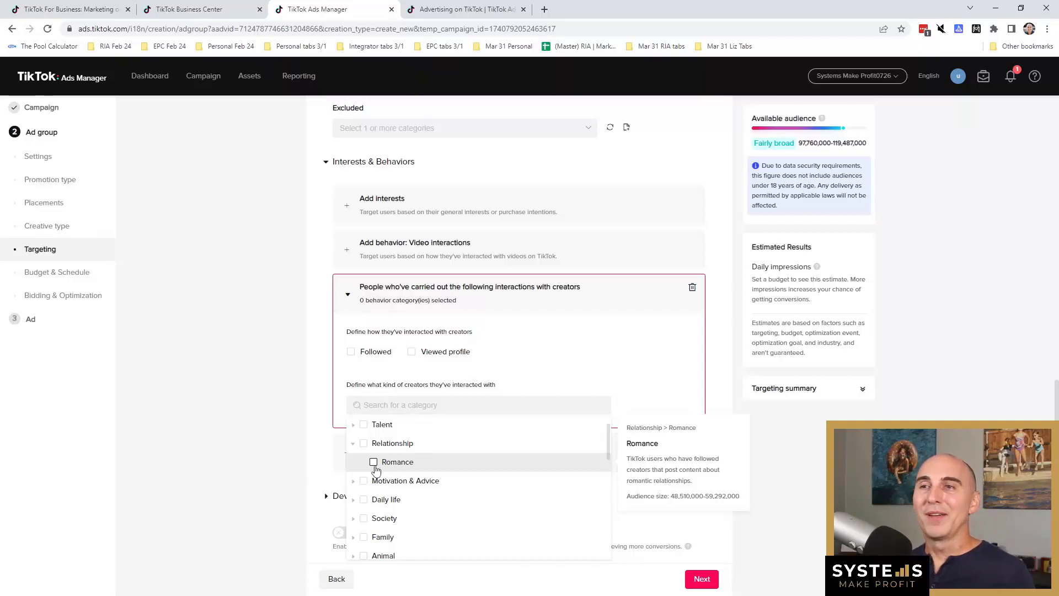
pyautogui.click(374, 467)
pyautogui.click(661, 426)
pyautogui.click(351, 353)
pyautogui.click(412, 353)
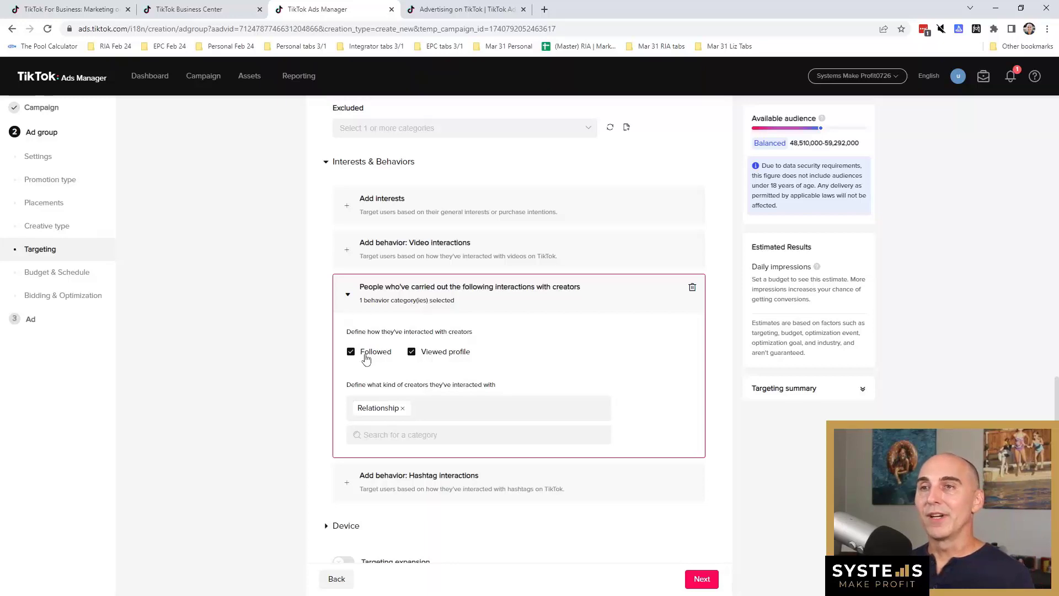
pyautogui.click(403, 408)
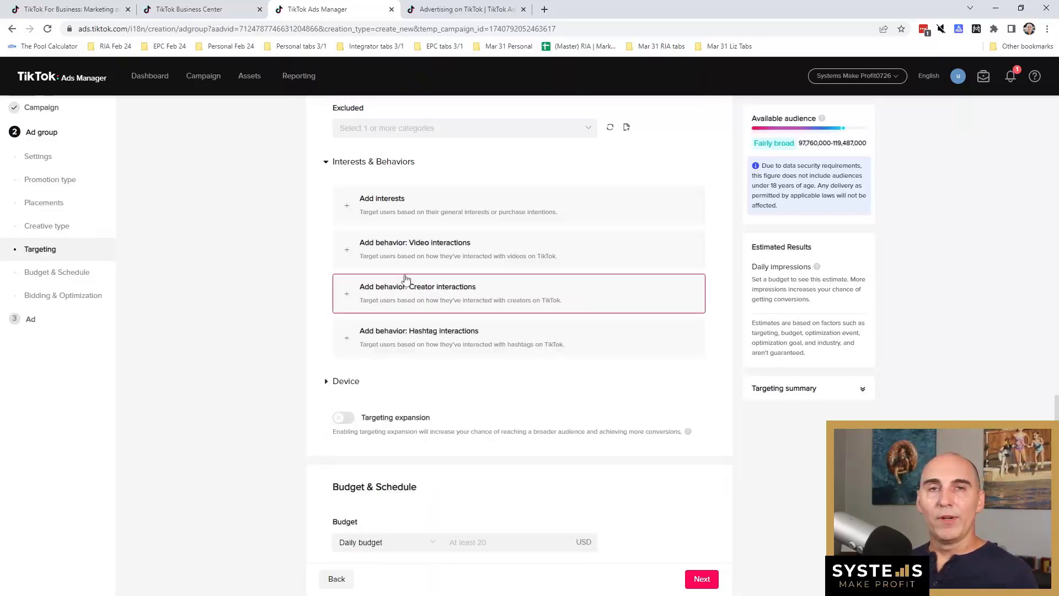
# - Add a video interactions behavior and try the interaction types, leaving only Shared enabled
pyautogui.click(442, 244)
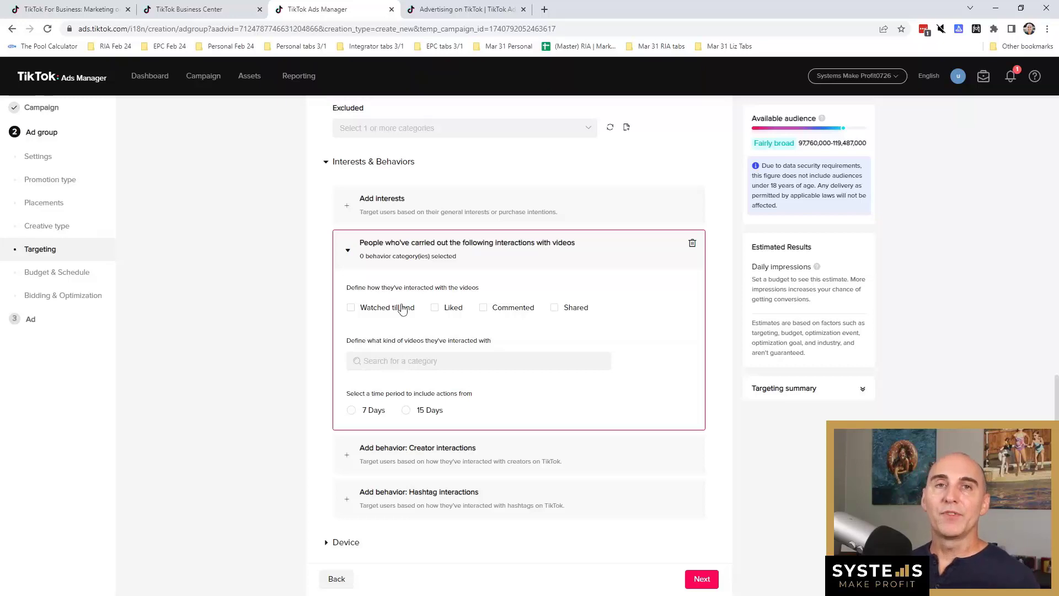
pyautogui.click(352, 307)
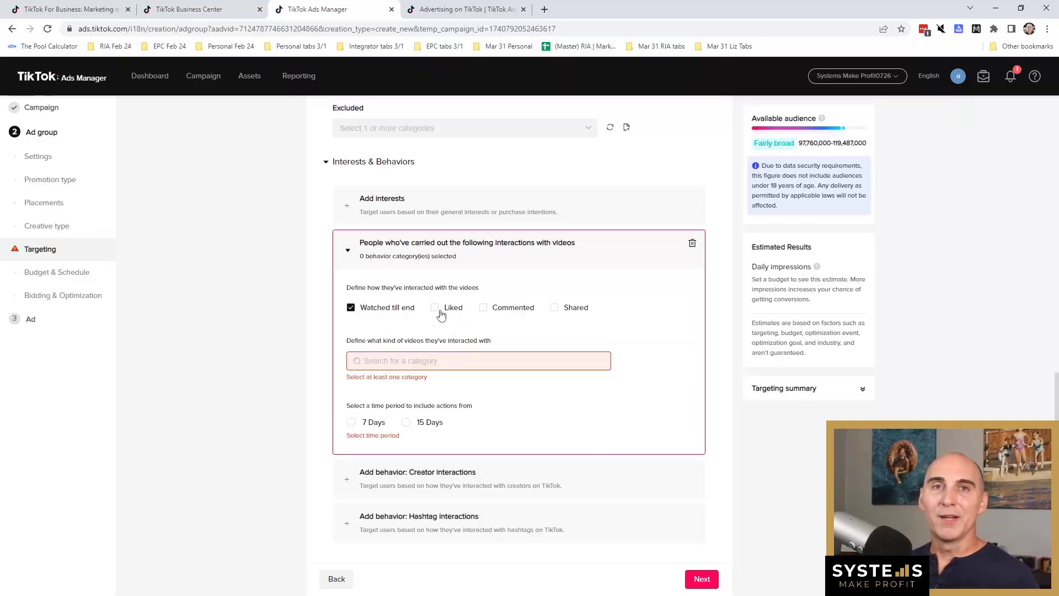
pyautogui.click(441, 313)
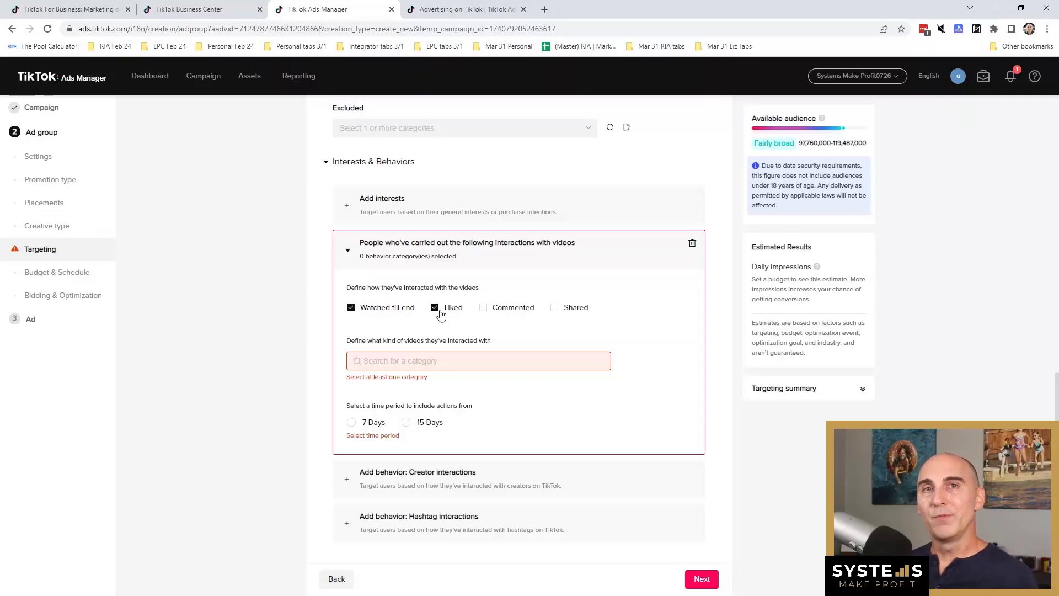
pyautogui.click(486, 312)
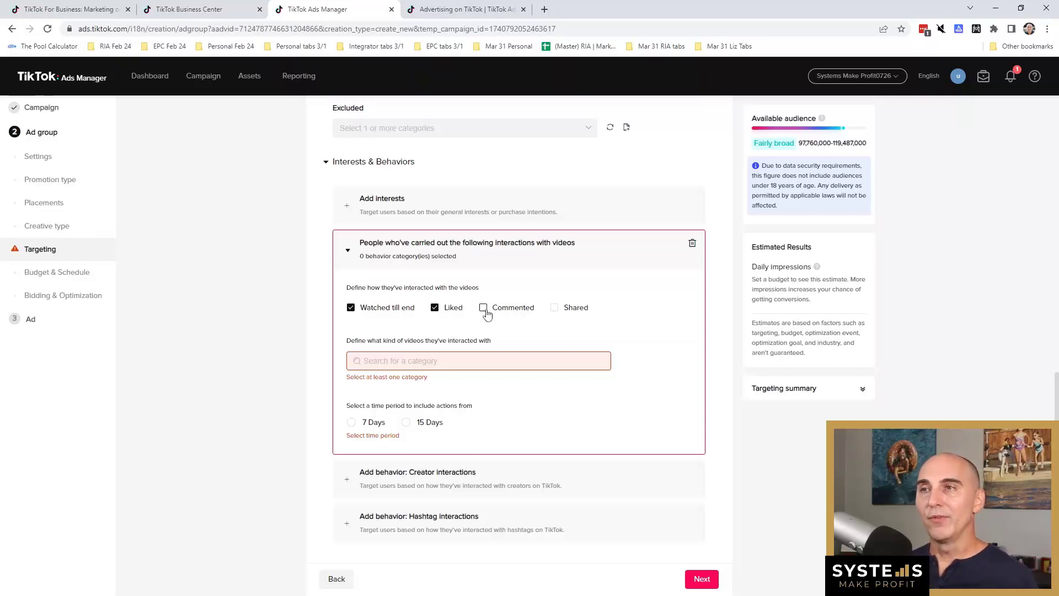
pyautogui.click(562, 310)
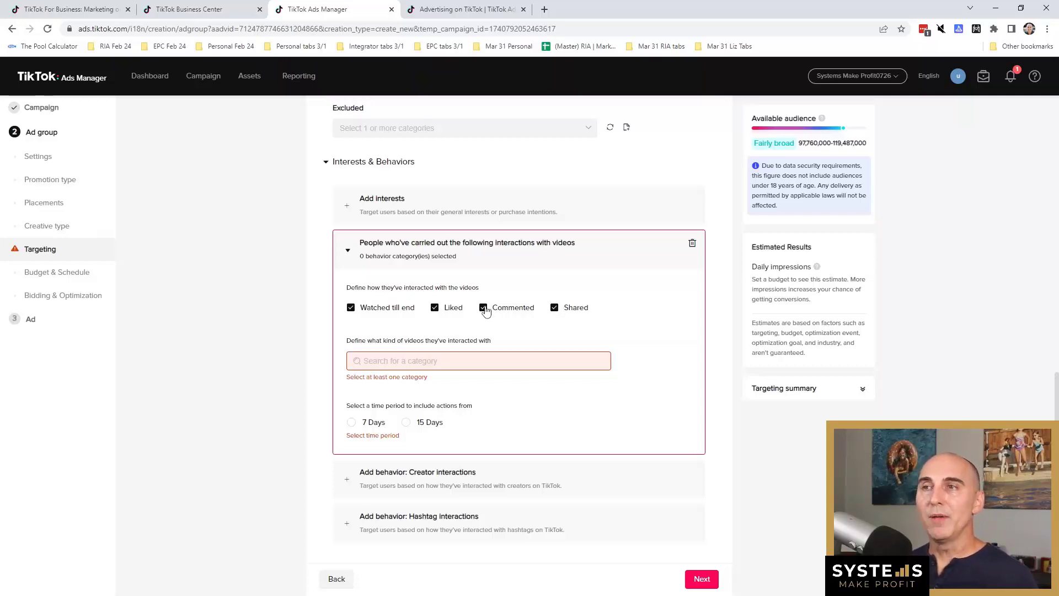
pyautogui.click(435, 309)
pyautogui.click(483, 308)
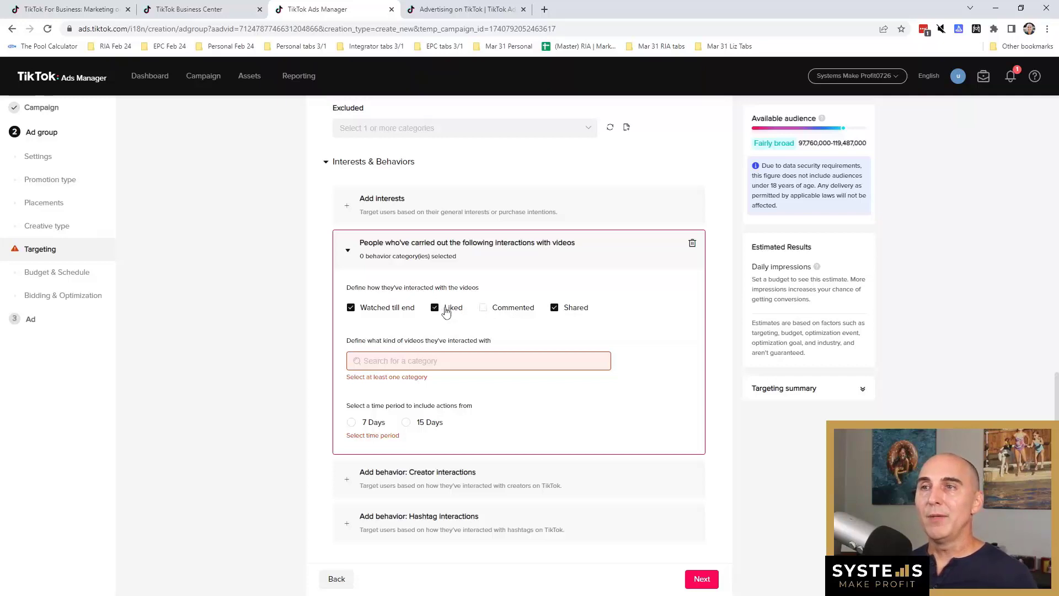
pyautogui.click(351, 310)
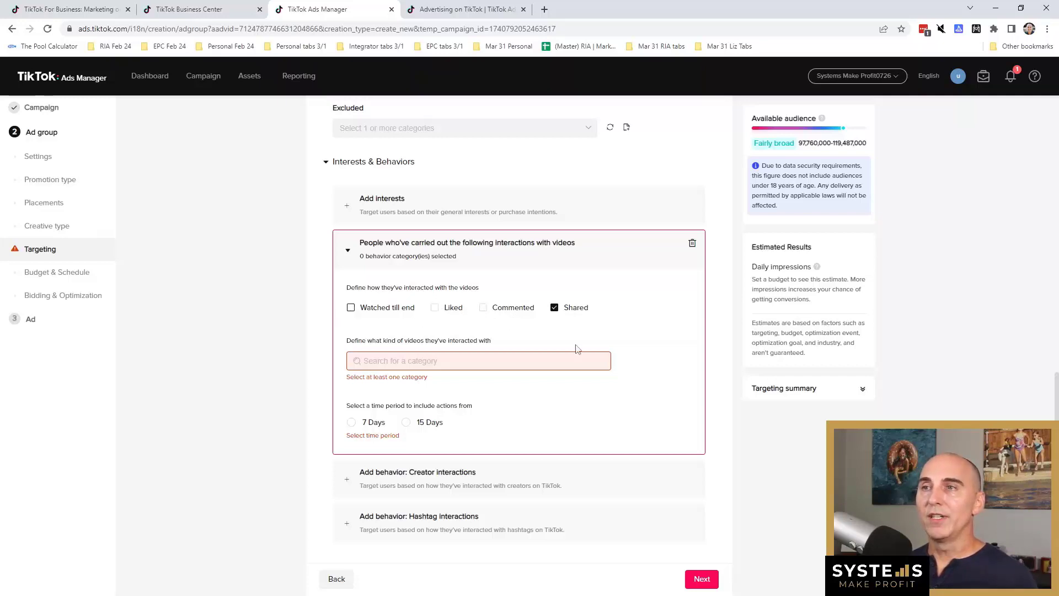
# - Select Travel under Lifestyle as the category of videos people have interacted with
pyautogui.click(389, 362)
pyautogui.moveTo(400, 402)
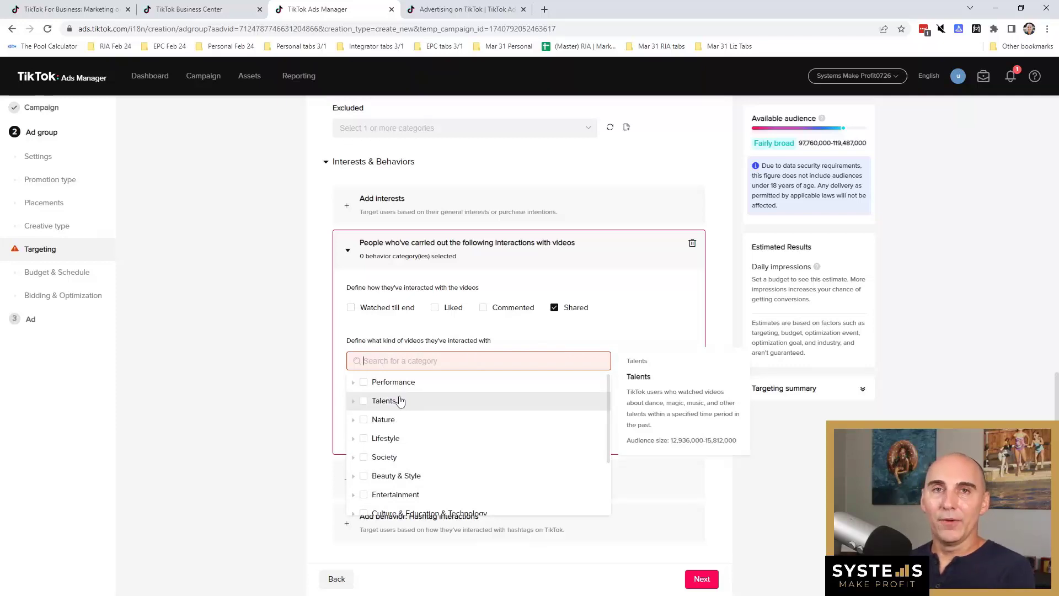
pyautogui.click(353, 439)
pyautogui.scroll(-2, 407, 454)
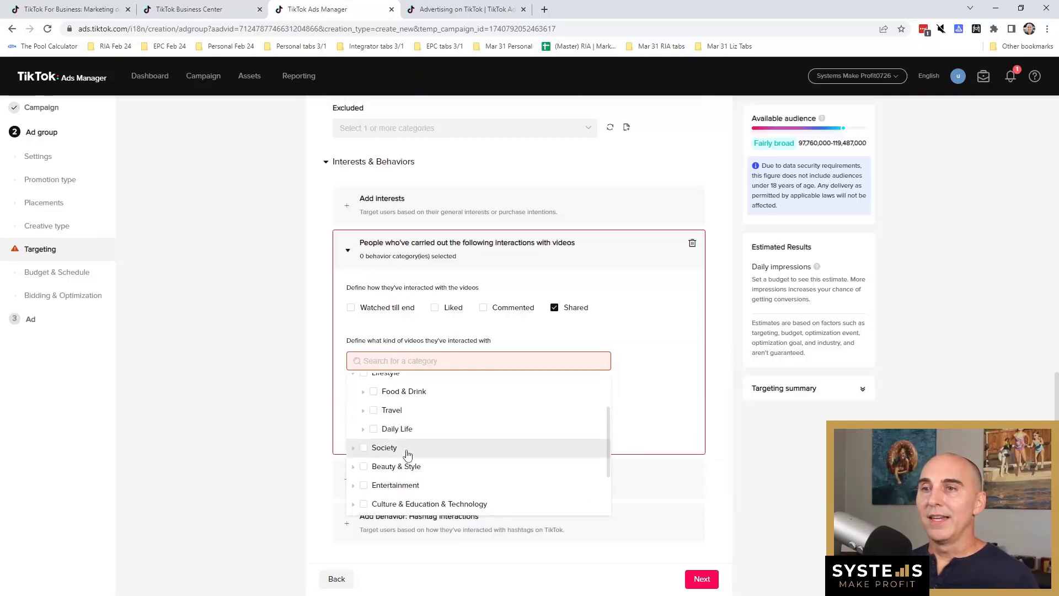
pyautogui.click(386, 410)
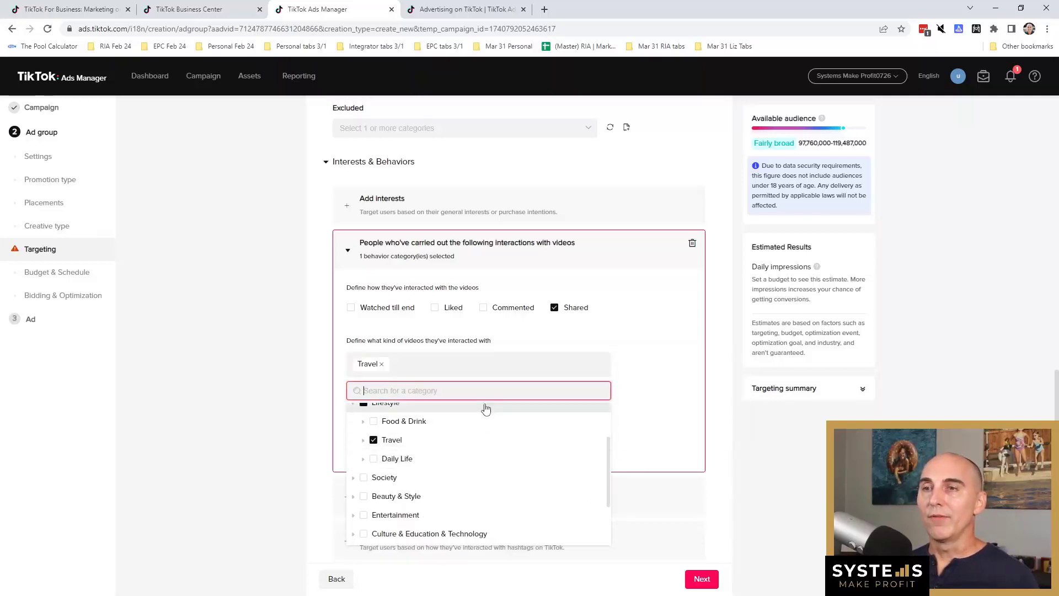
# - Clear the video interactions behavior by disabling Shared and removing the Travel category
pyautogui.click(681, 396)
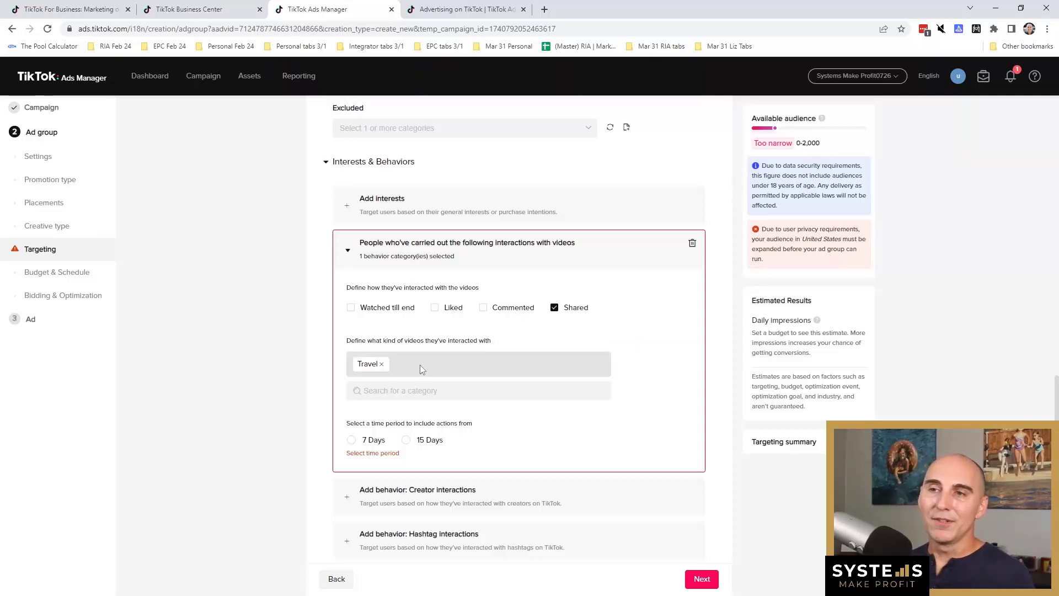
pyautogui.click(555, 307)
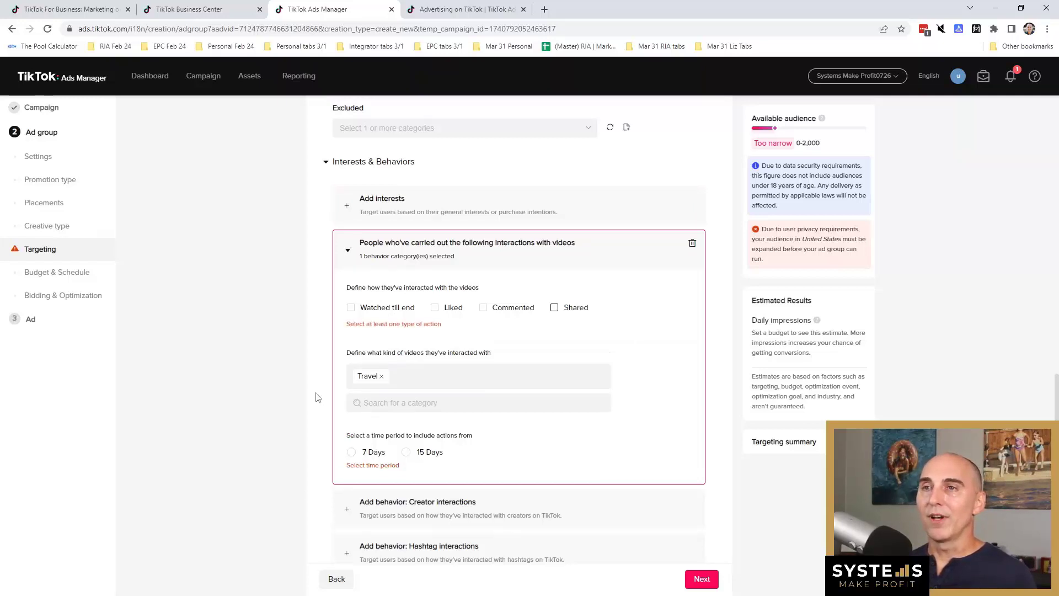
pyautogui.click(382, 377)
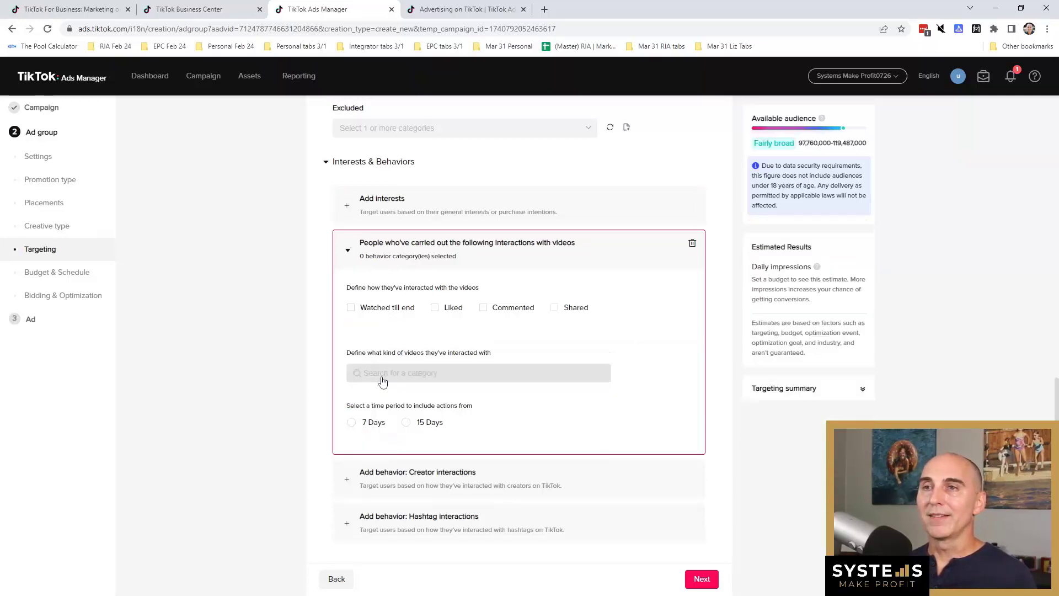
# - Start defining interest targeting for the ad group and search the interests for Meals
pyautogui.click(415, 206)
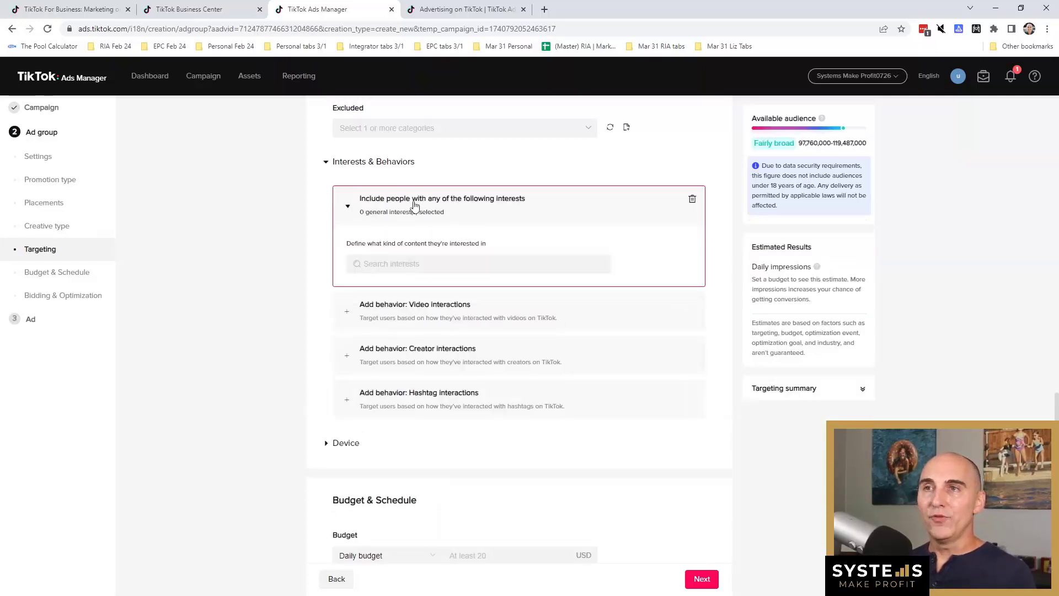
pyautogui.click(429, 269)
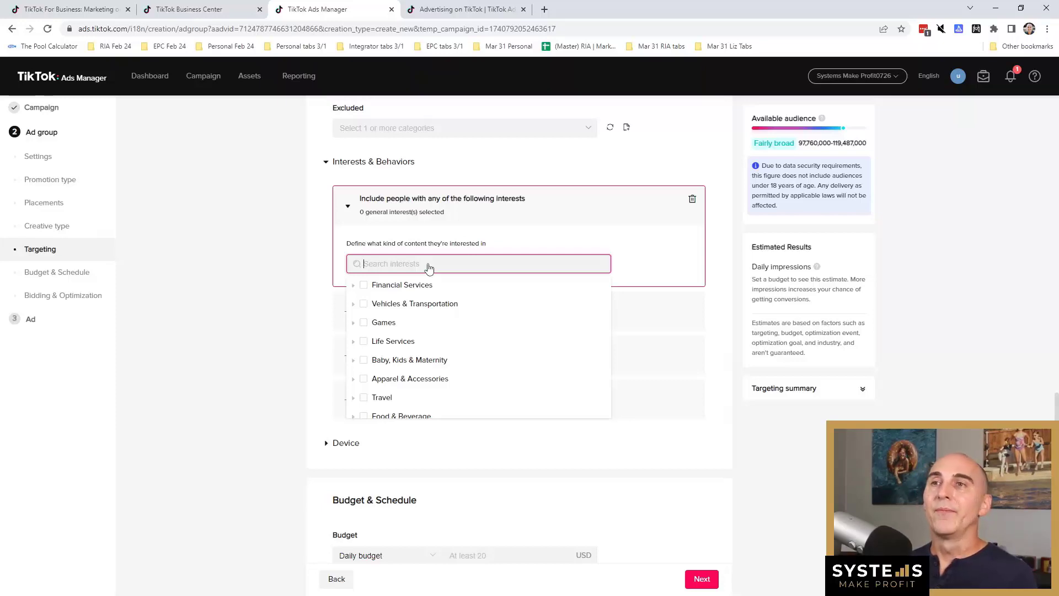
pyautogui.write('Meal Planning')
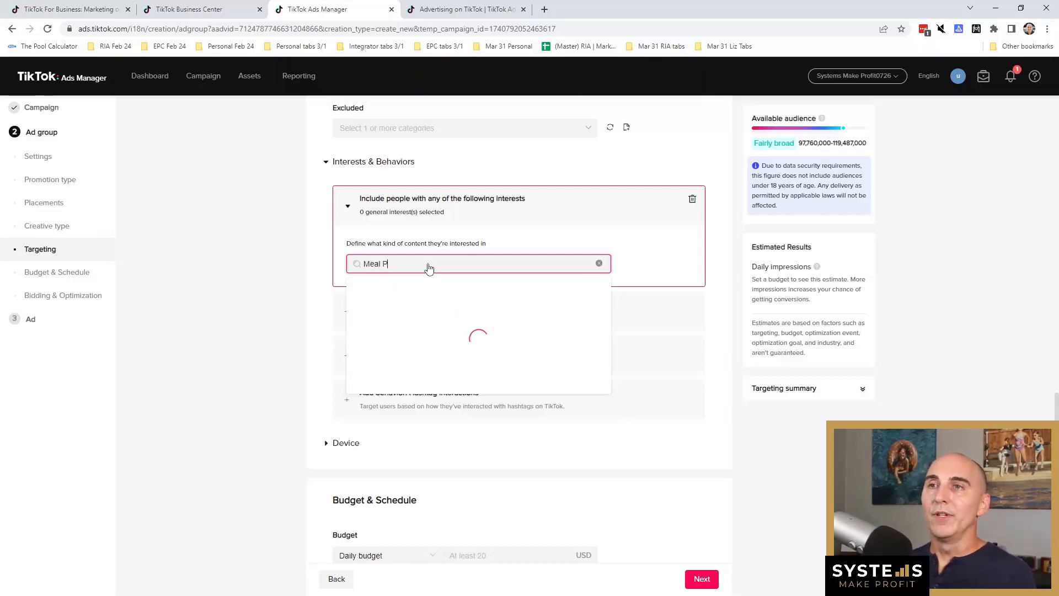
pyautogui.press('BackSpace')
pyautogui.press('BackSpace')
pyautogui.press('BackSpace')
pyautogui.press('BackSpace')
pyautogui.press('BackSpace')
pyautogui.press('BackSpace')
pyautogui.press('BackSpace')
pyautogui.press('BackSpace')
pyautogui.press('BackSpace')
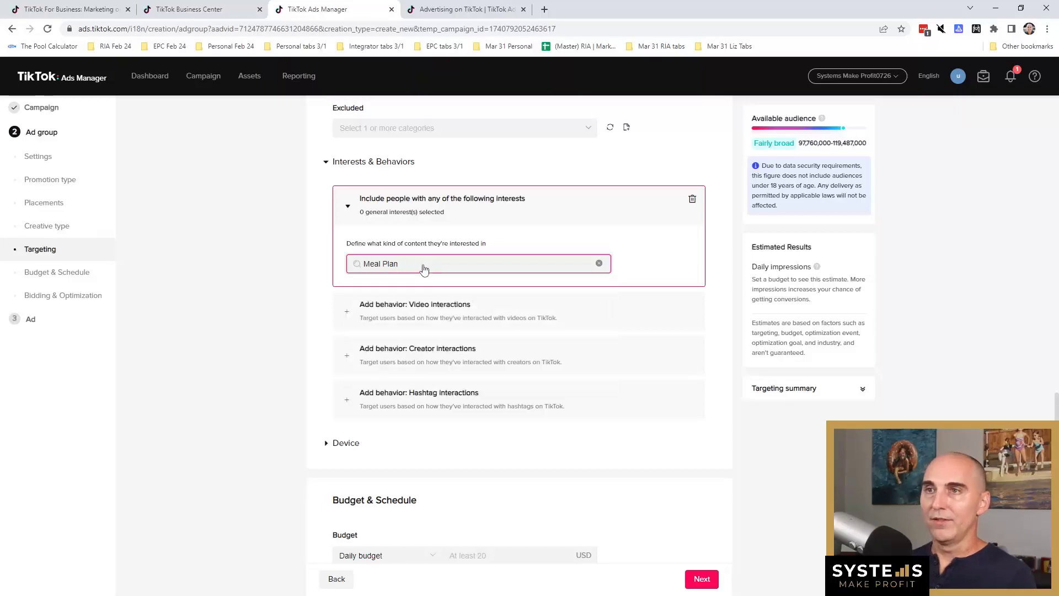
pyautogui.write('s')
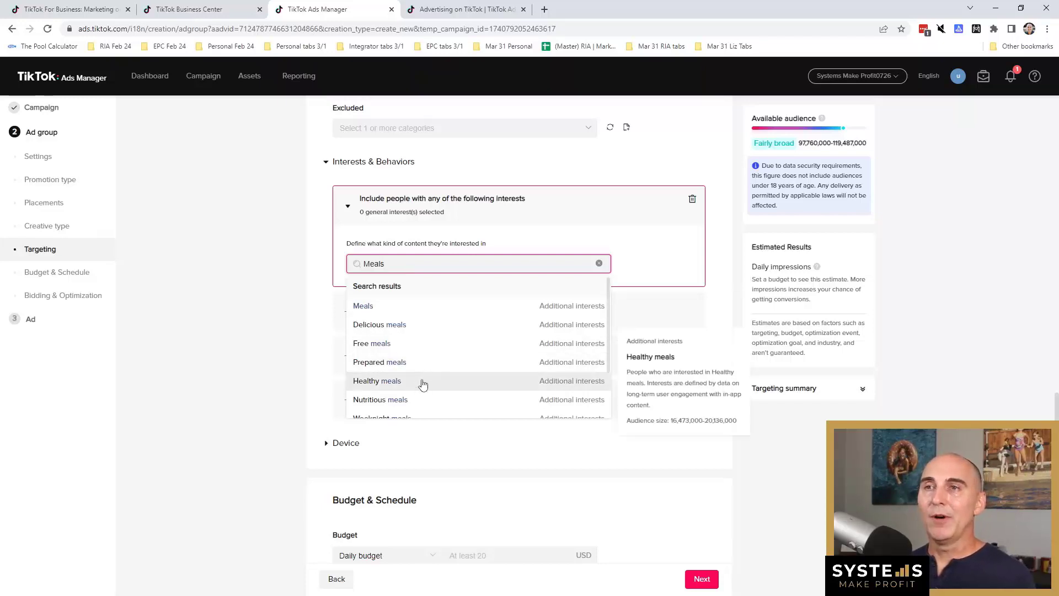
# - Select Prepared meals, Ready meals, Meals, Weeknight meals and Nutritious meals as the targeted interests
pyautogui.scroll(-1, 423, 384)
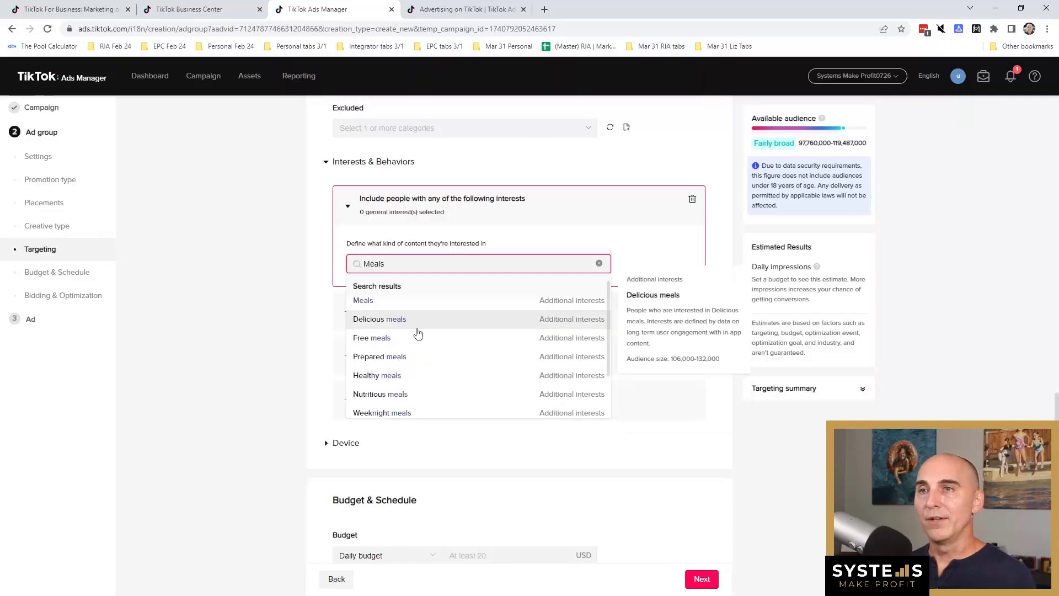
pyautogui.scroll(-1, 401, 345)
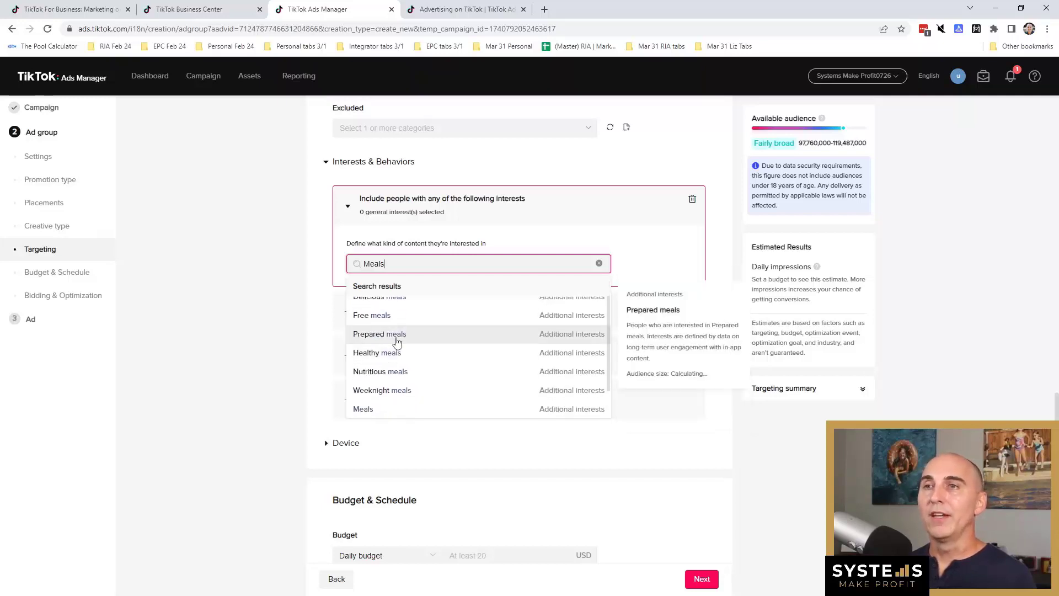
pyautogui.click(397, 343)
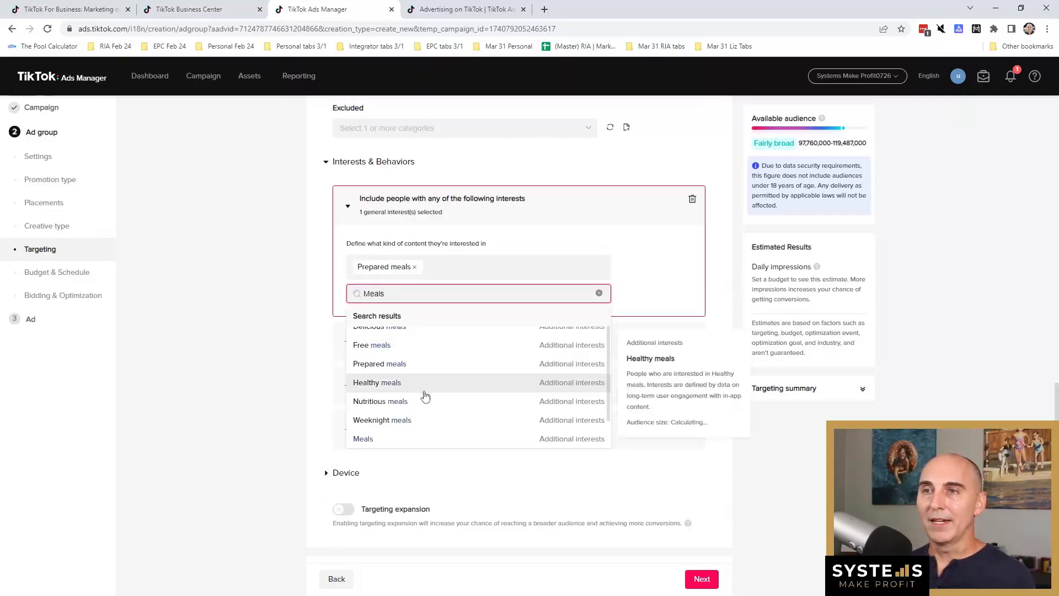
pyautogui.scroll(-2, 425, 396)
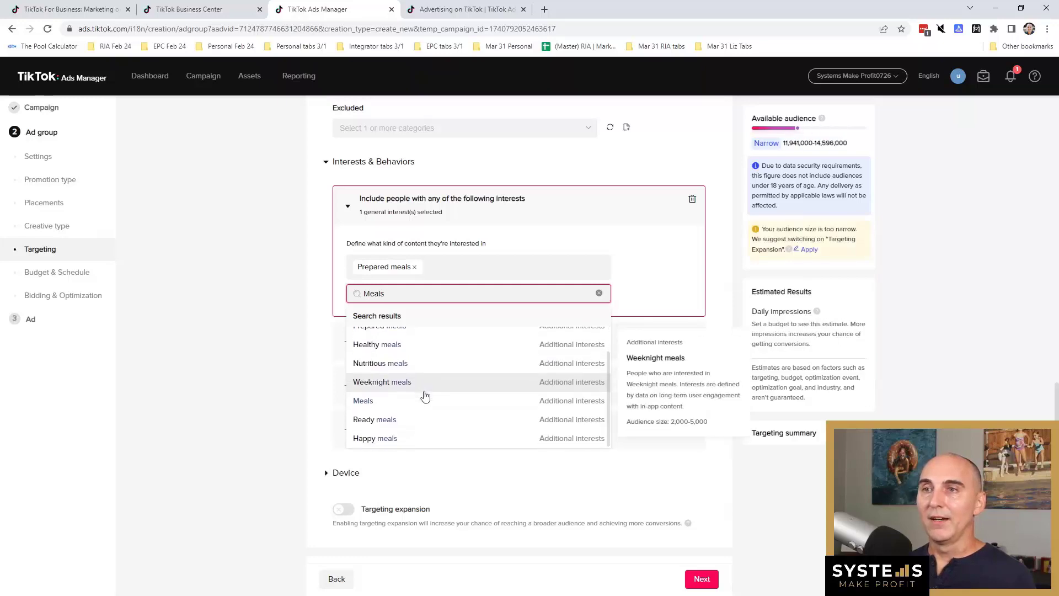
pyautogui.click(395, 420)
pyautogui.scroll(3, 421, 381)
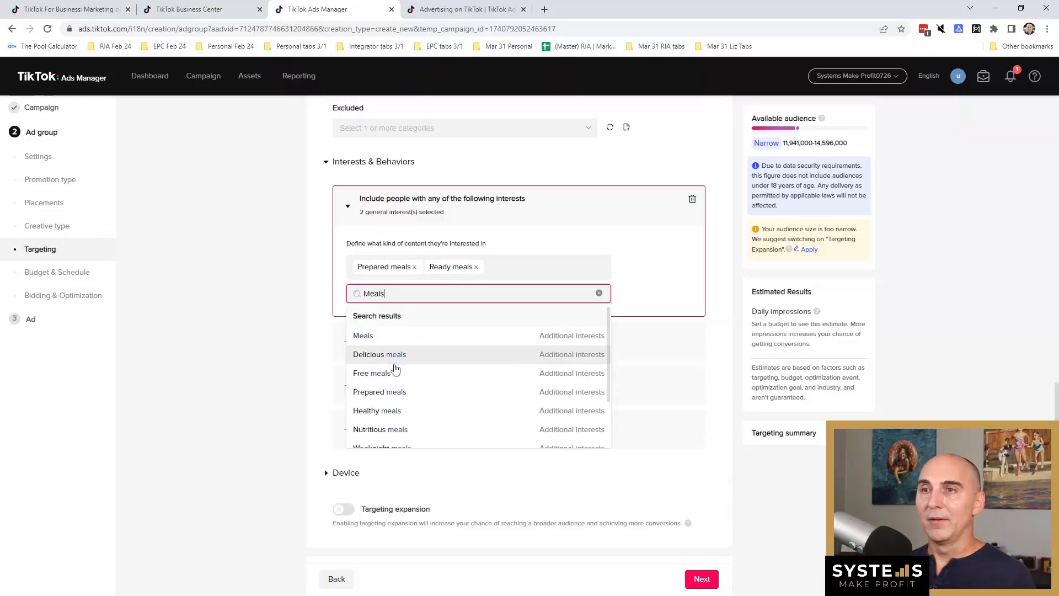
pyautogui.scroll(-3, 411, 369)
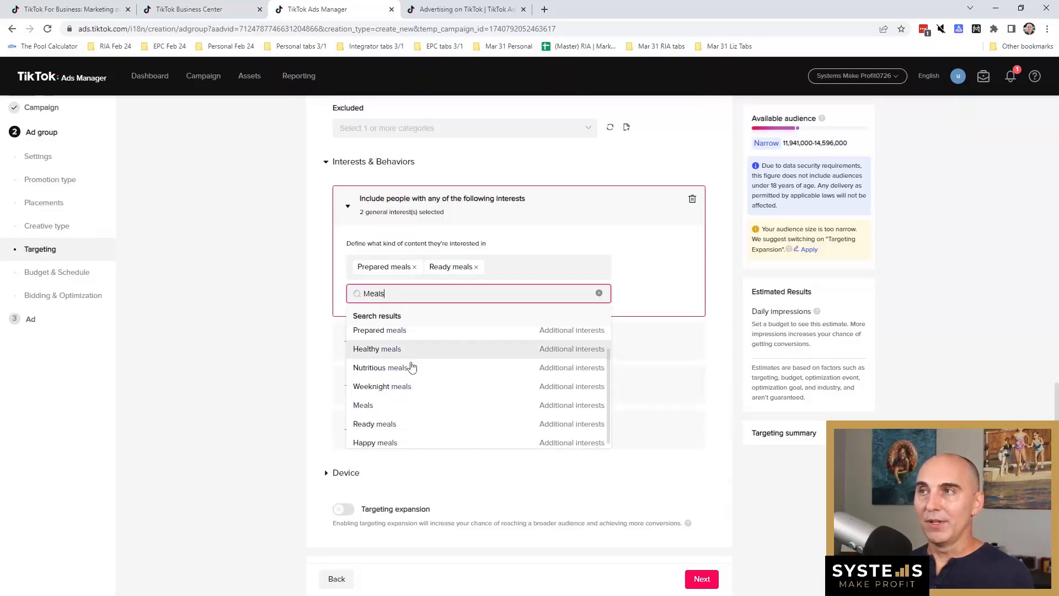
pyautogui.click(393, 406)
pyautogui.click(393, 385)
pyautogui.click(386, 363)
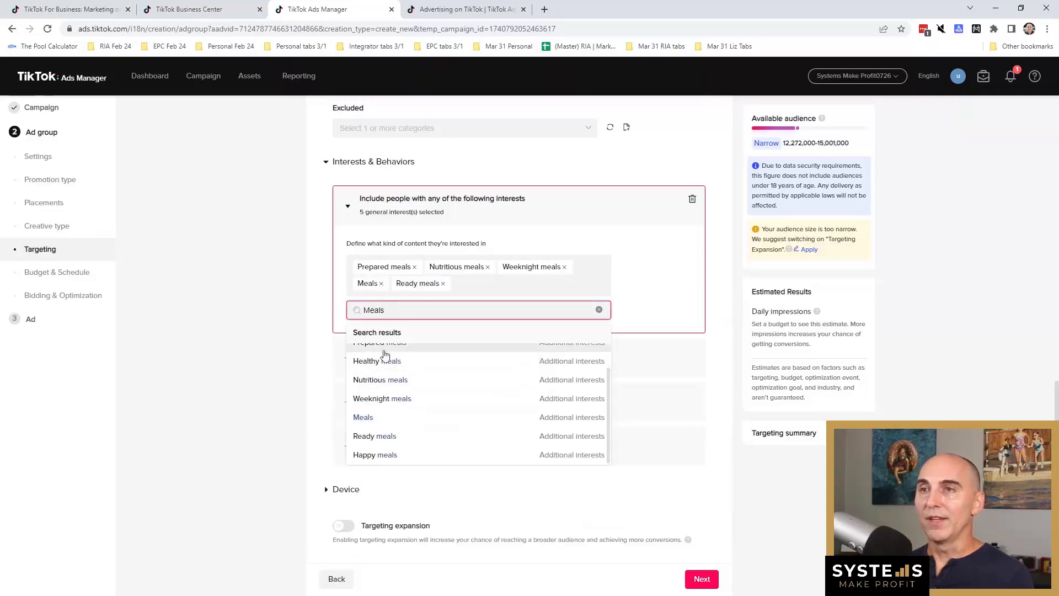
pyautogui.click(650, 294)
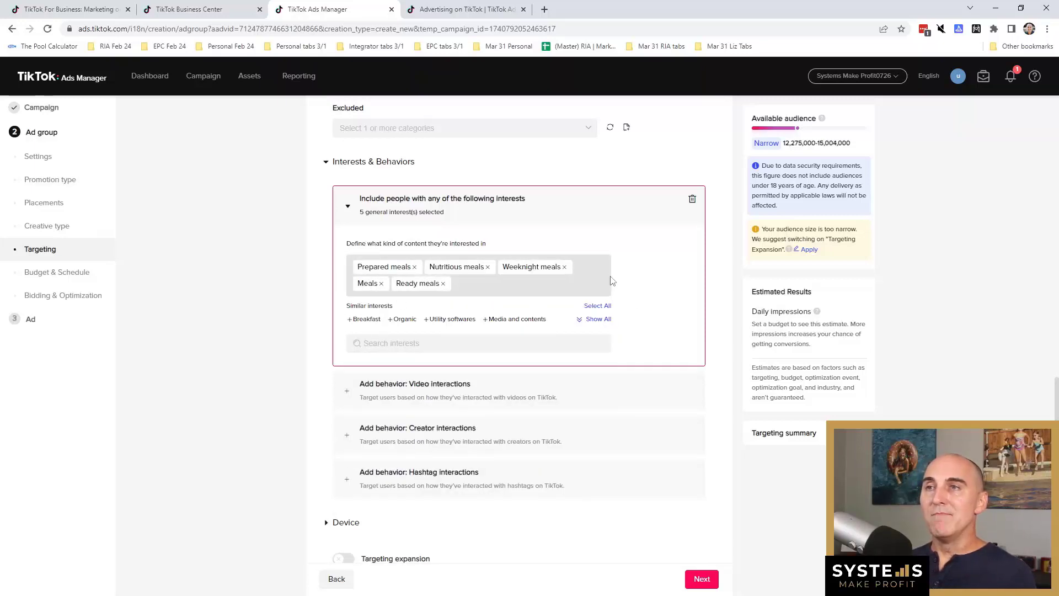
# - Rename the ad group as TikTok Purchases | Blue Shirt | Interest | Meals
pyautogui.scroll(15, 626, 218)
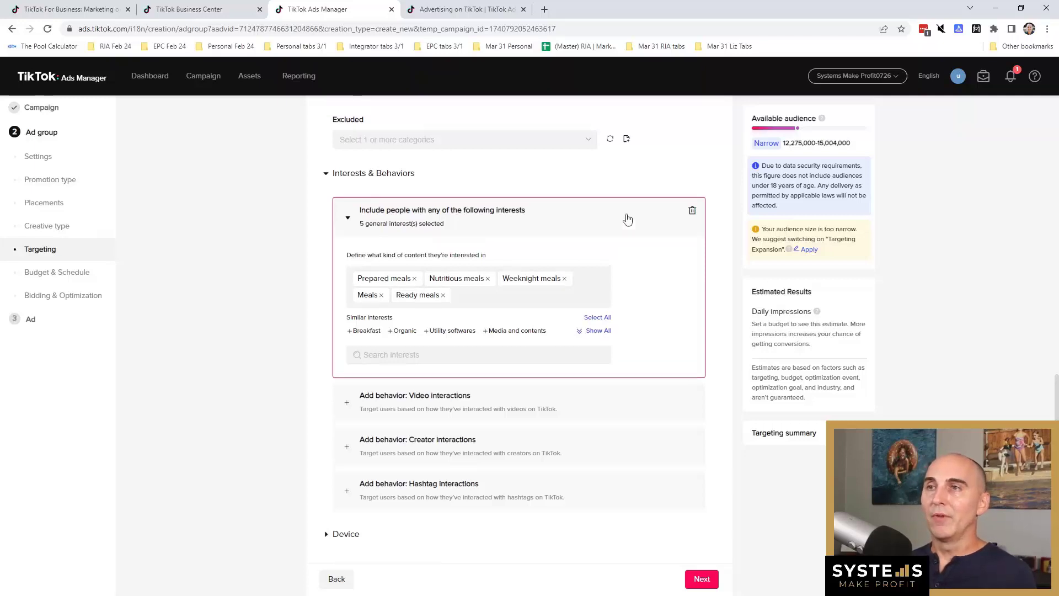
pyautogui.click(527, 169)
pyautogui.press('BackSpace')
pyautogui.press('BackSpace')
pyautogui.press('BackSpace')
pyautogui.press('BackSpace')
pyautogui.press('BackSpace')
pyautogui.press('BackSpace')
pyautogui.press('BackSpace')
pyautogui.press('BackSpace')
pyautogui.press('BackSpace')
pyautogui.press('BackSpace')
pyautogui.press('BackSpace')
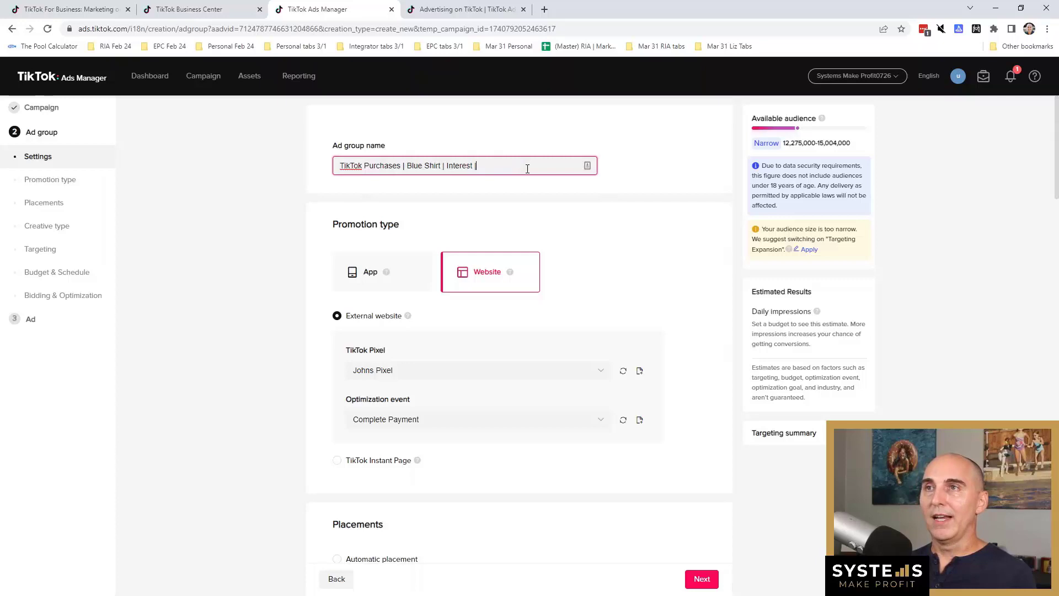
pyautogui.write('Meals')
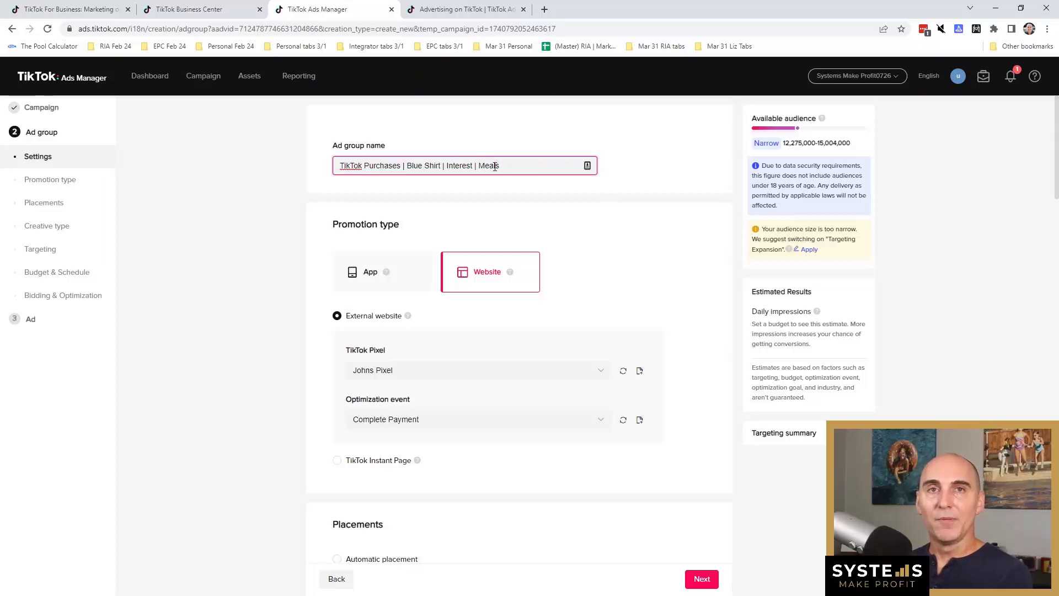
# - Examine the device targeting options for the ad group, including the available OS versions
pyautogui.scroll(-8, 626, 389)
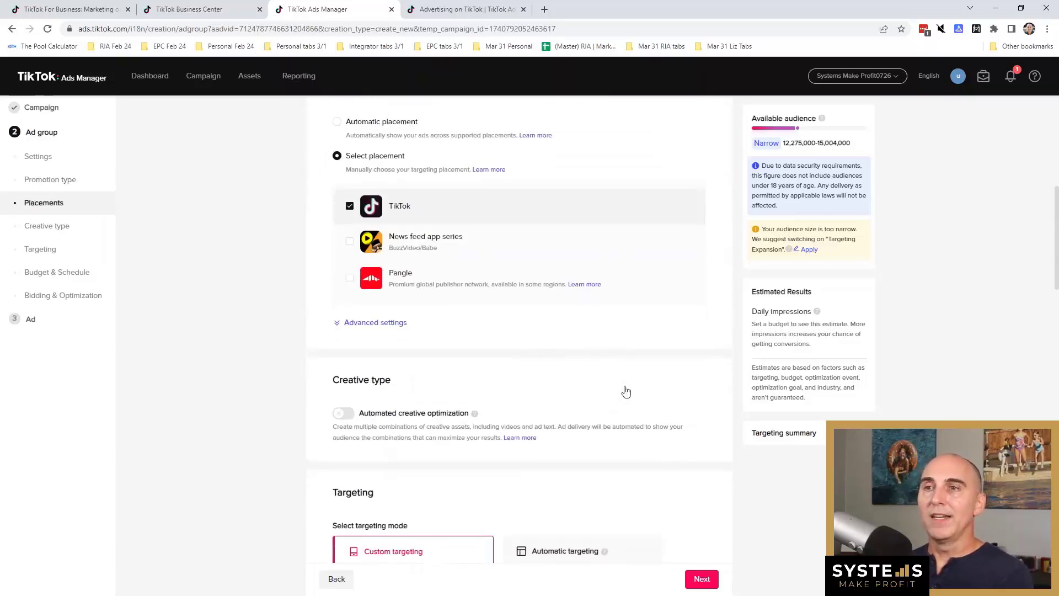
pyautogui.scroll(-5, 626, 391)
pyautogui.scroll(-6, 373, 461)
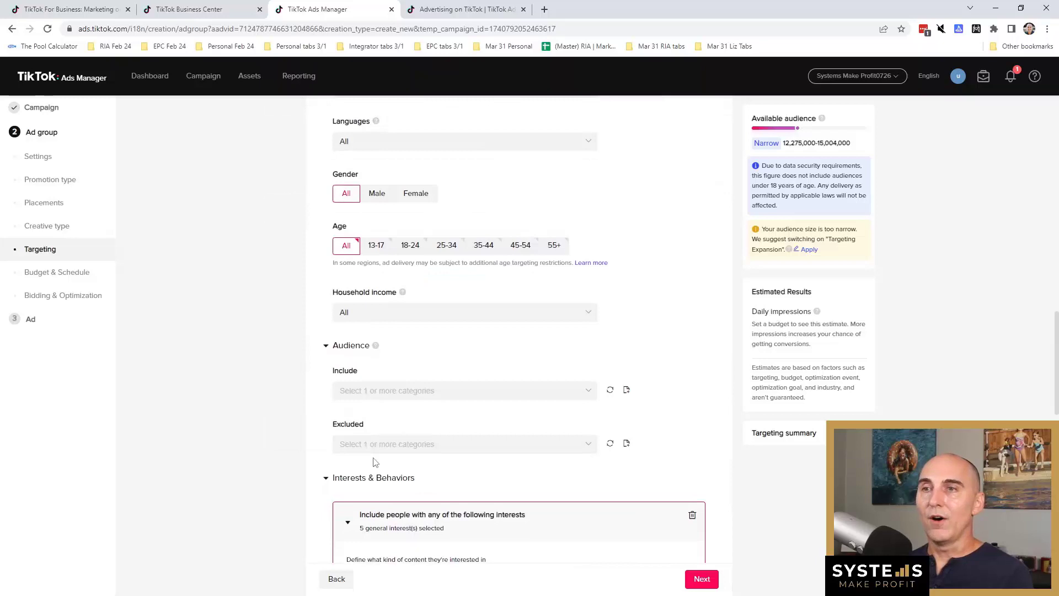
pyautogui.scroll(-3, 508, 354)
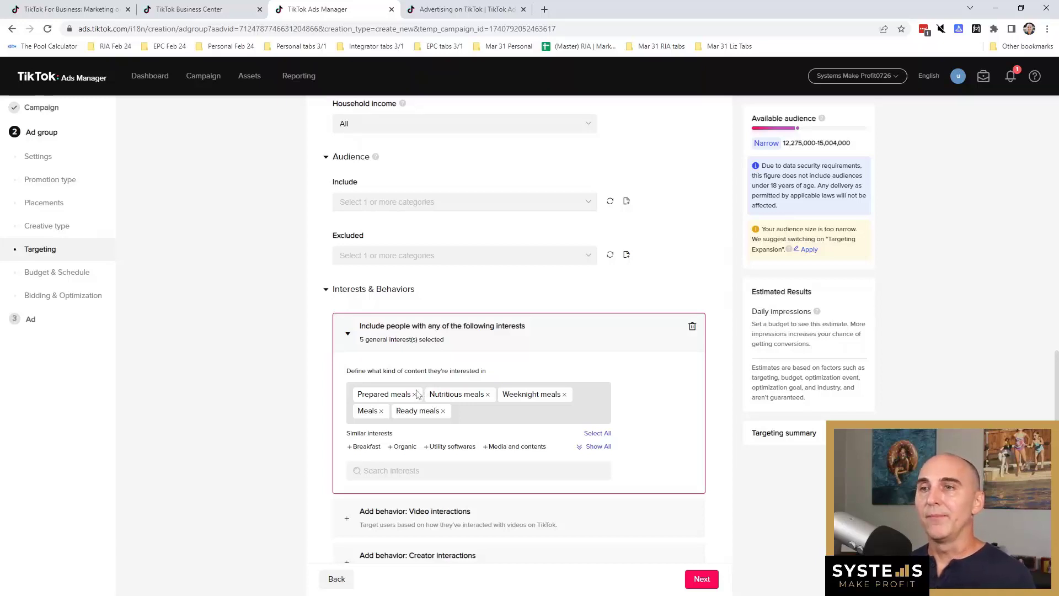
pyautogui.scroll(-7, 387, 331)
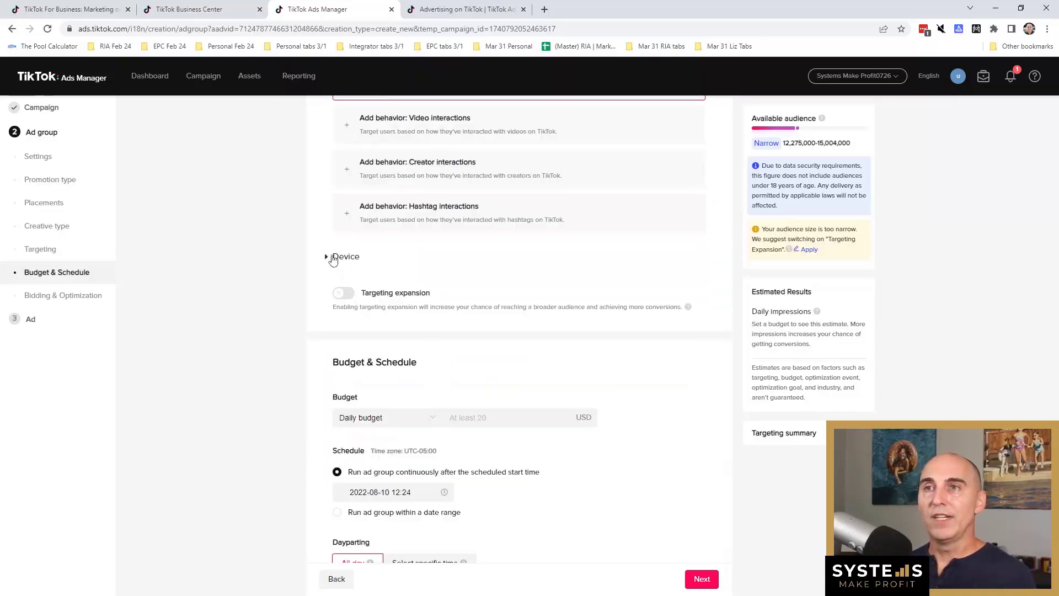
pyautogui.click(333, 258)
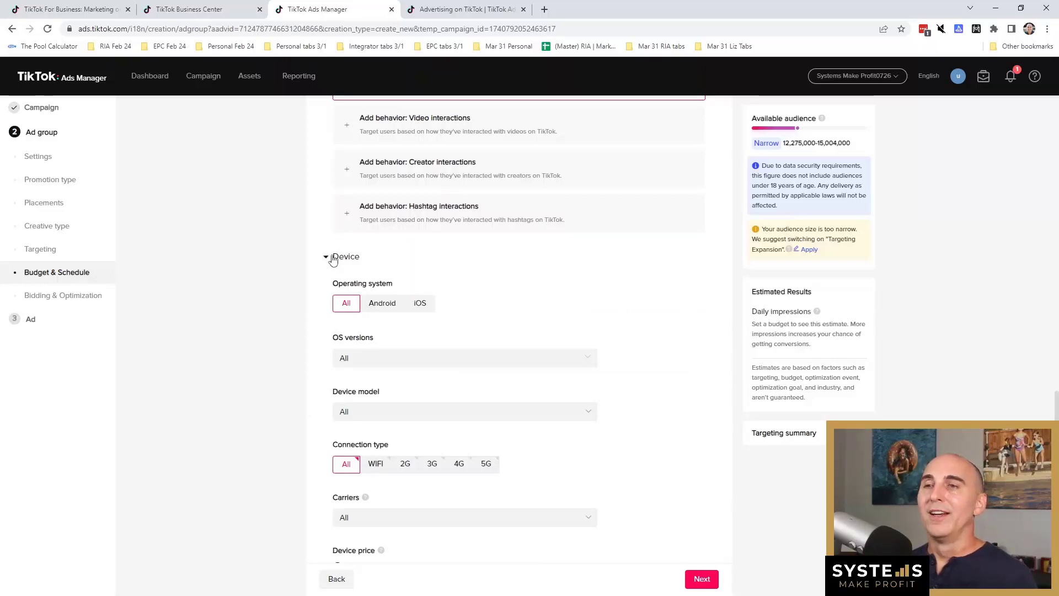
pyautogui.scroll(-1, 440, 346)
pyautogui.click(433, 341)
pyautogui.scroll(-7, 422, 416)
pyautogui.scroll(7, 422, 416)
pyautogui.scroll(-3, 412, 451)
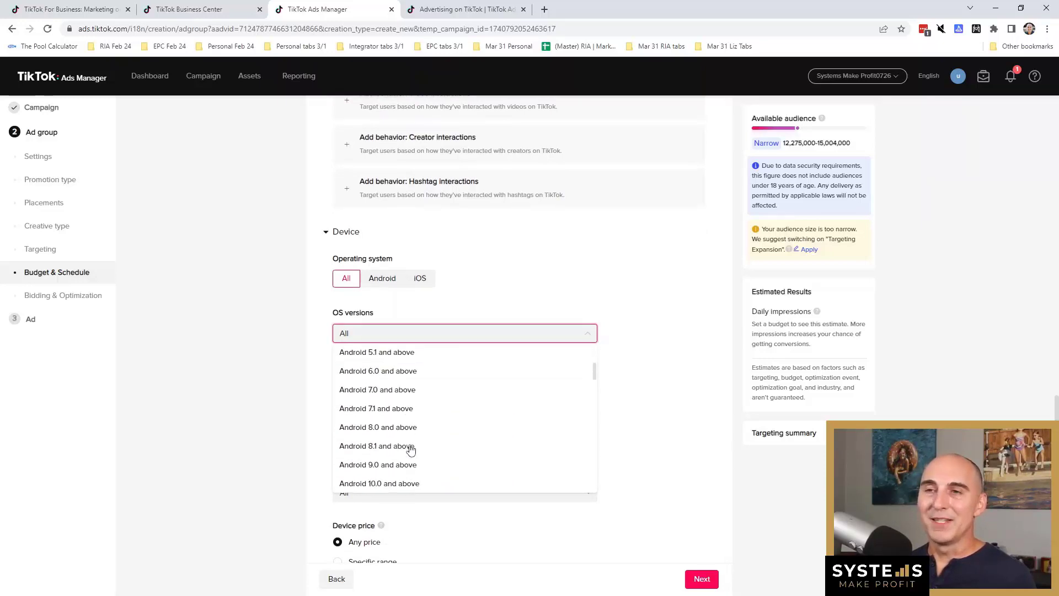
pyautogui.scroll(-3, 411, 451)
pyautogui.click(685, 407)
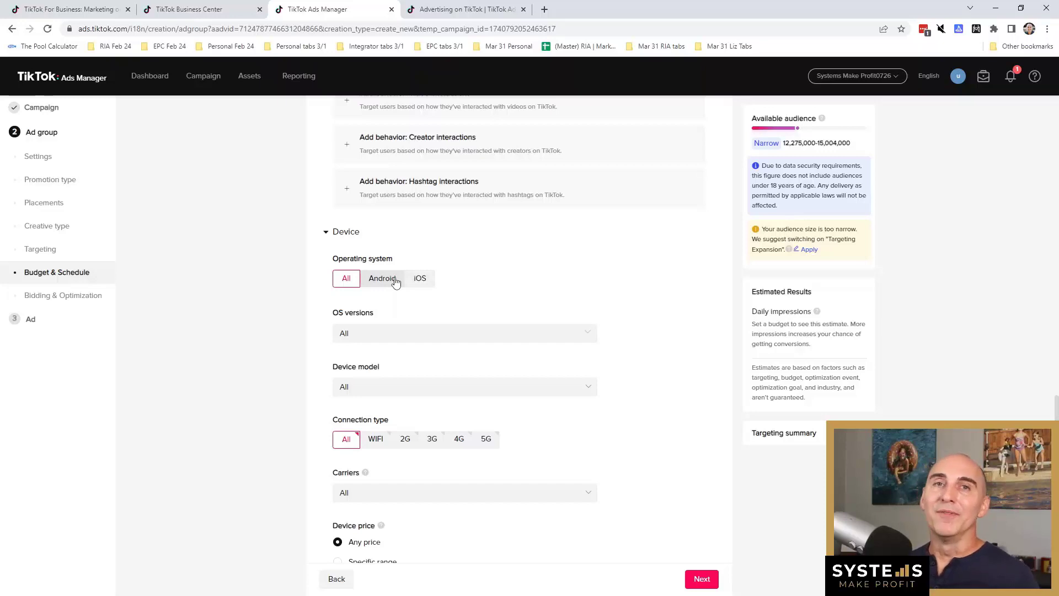
pyautogui.click(327, 232)
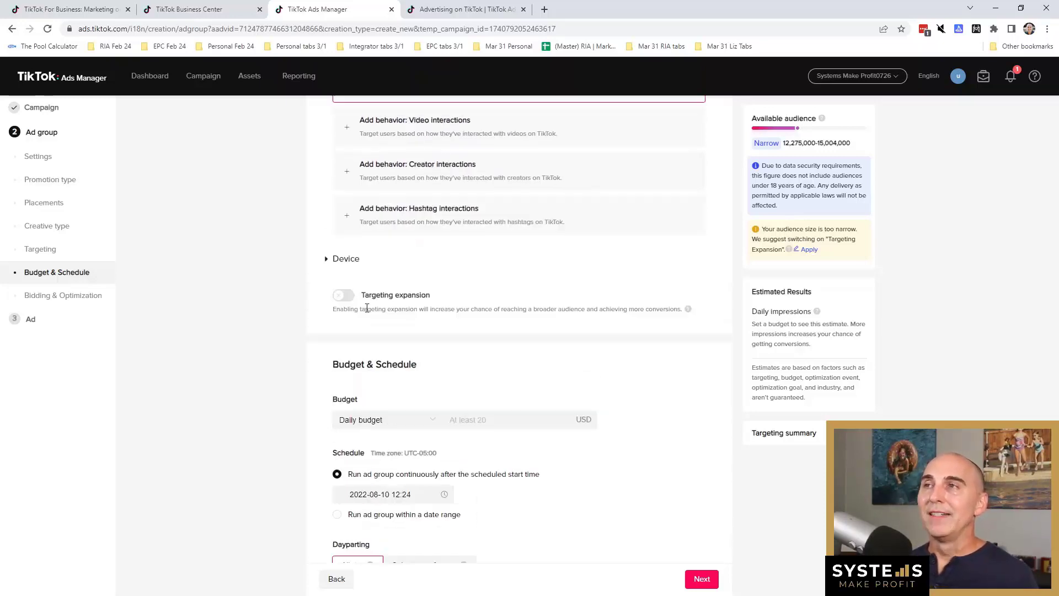
# - Turn on targeting expansion and try it for Interests & Behaviors, leaving that option unchecked
pyautogui.click(346, 297)
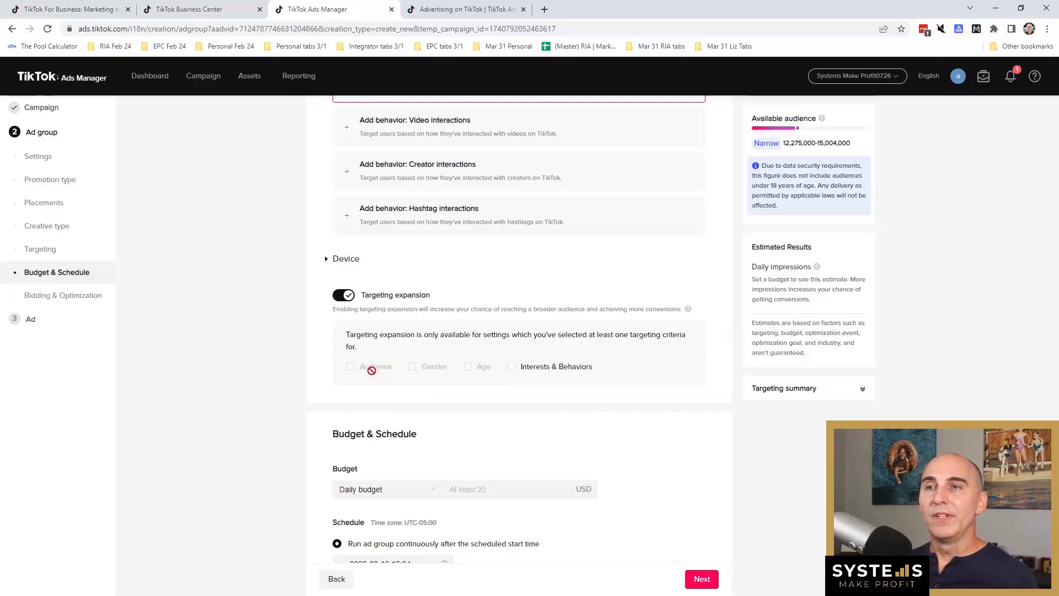
pyautogui.click(512, 369)
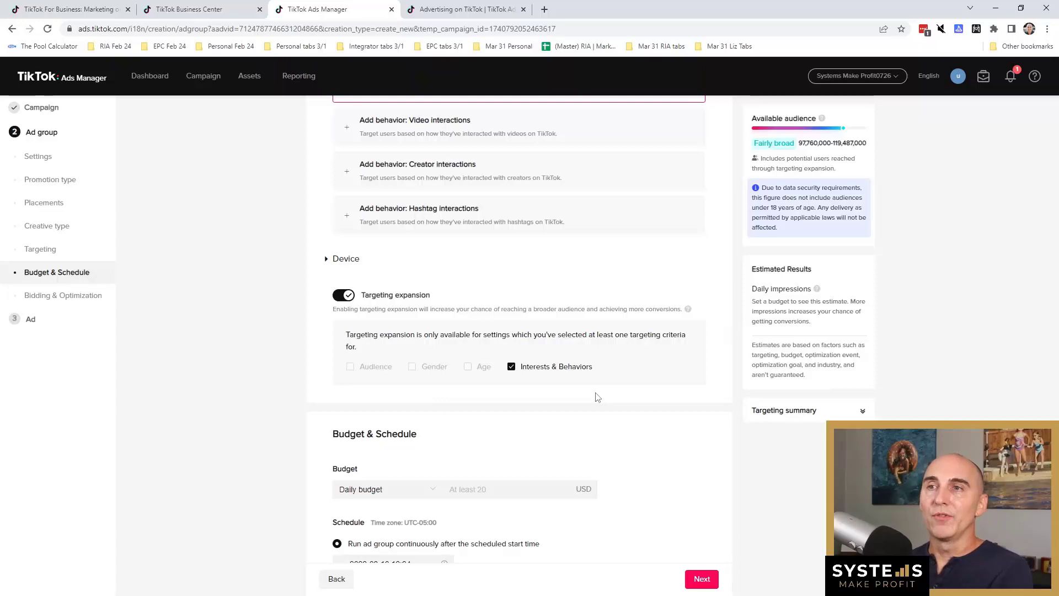
pyautogui.click(512, 368)
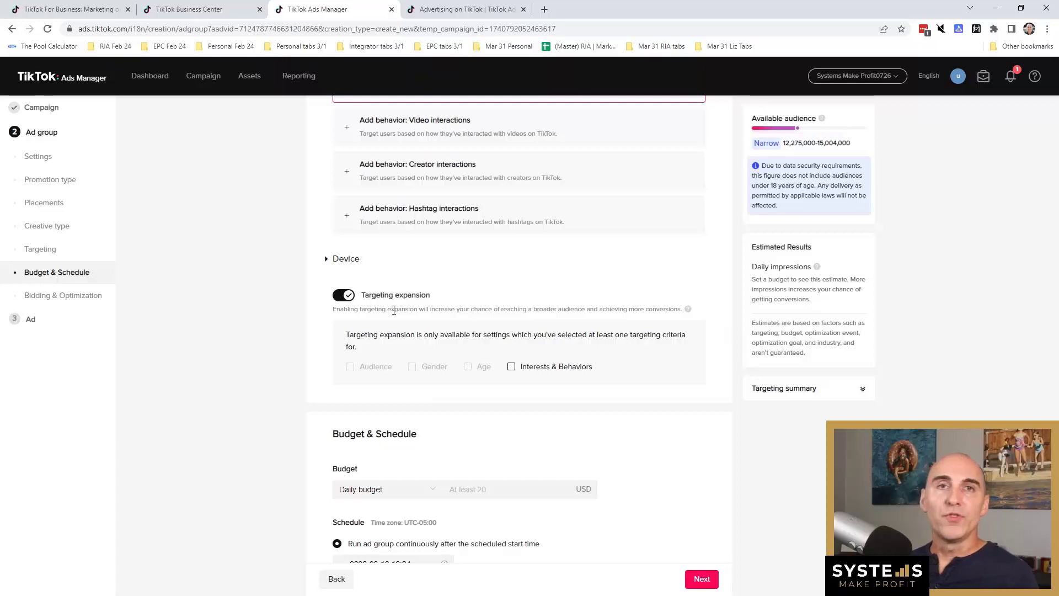
pyautogui.scroll(3, 804, 143)
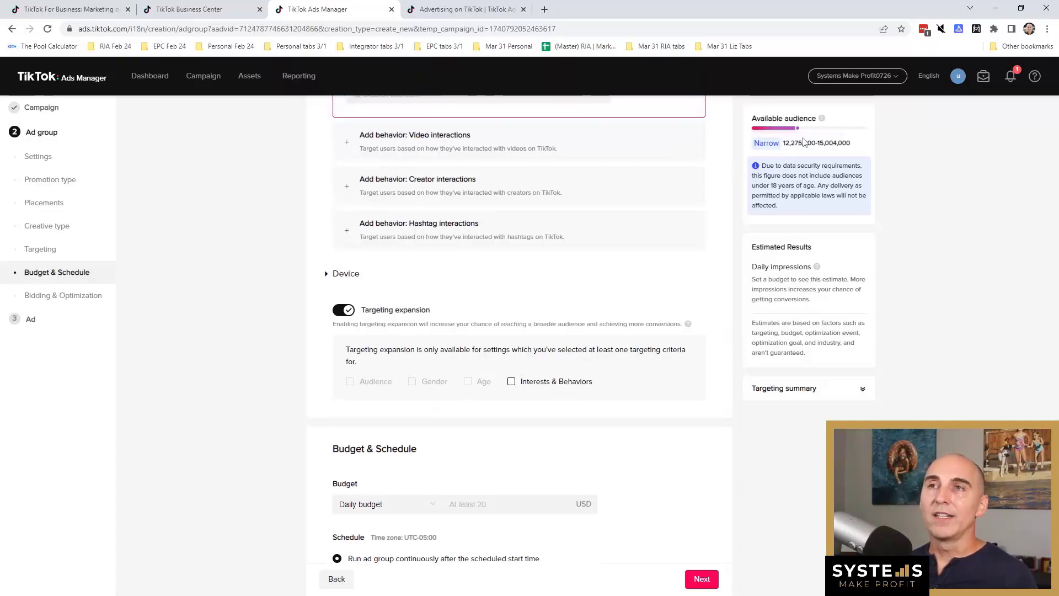
pyautogui.scroll(-1, 805, 143)
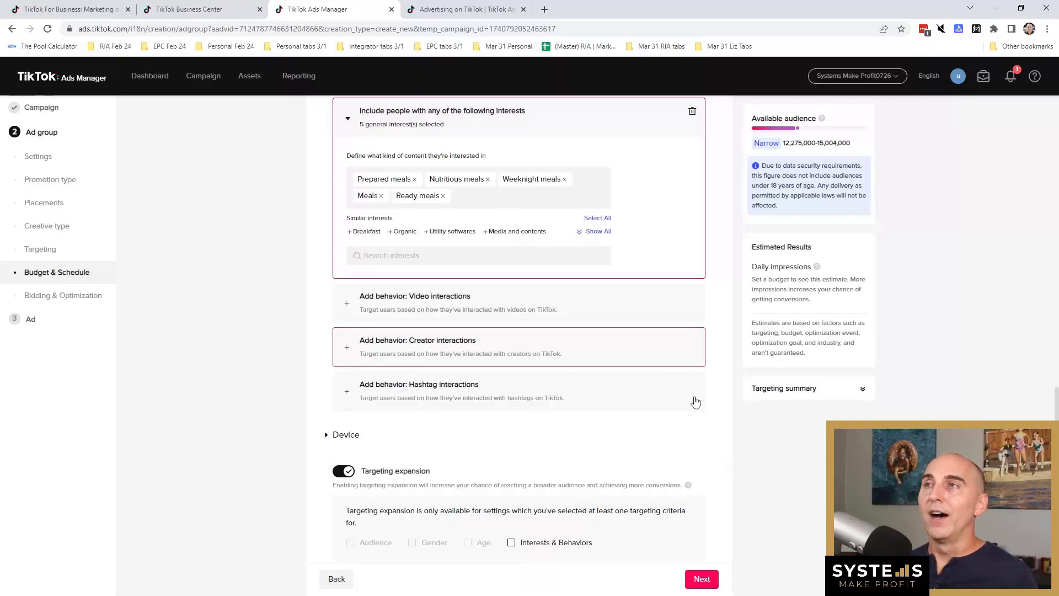
pyautogui.scroll(-2, 704, 417)
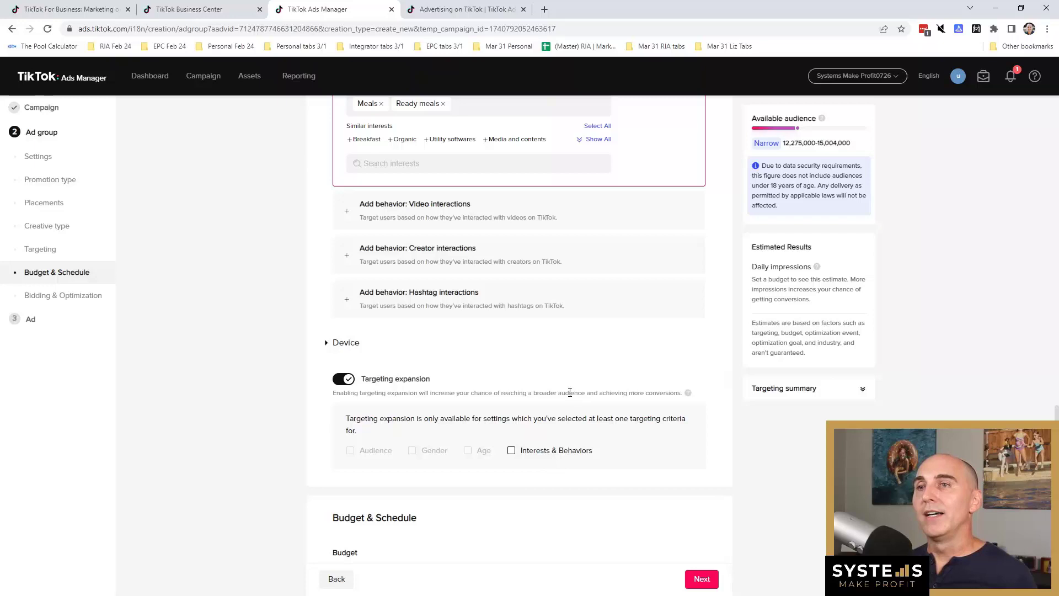
pyautogui.scroll(1, 566, 386)
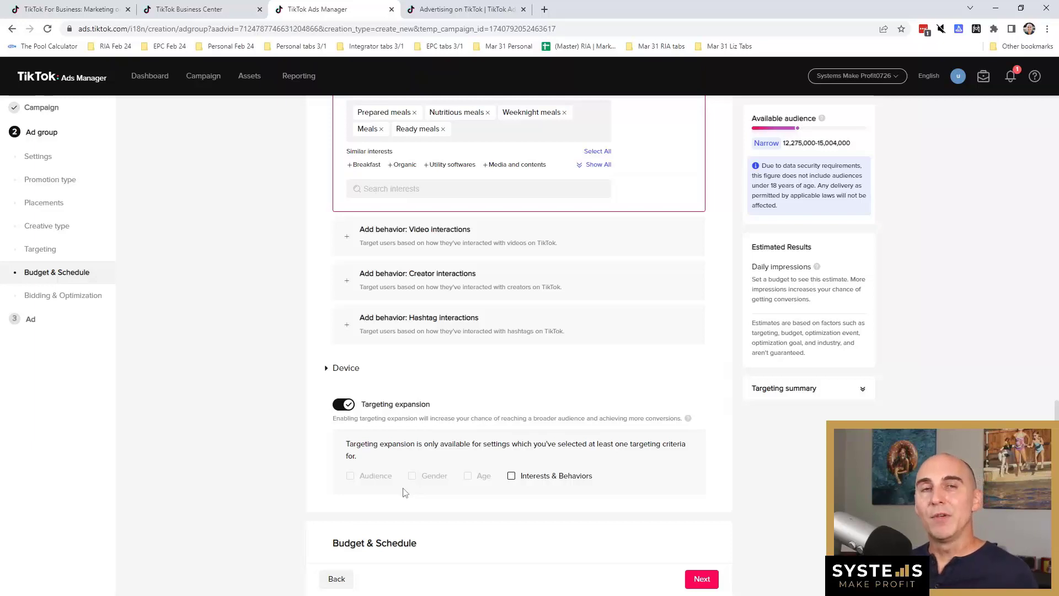
pyautogui.scroll(-6, 687, 230)
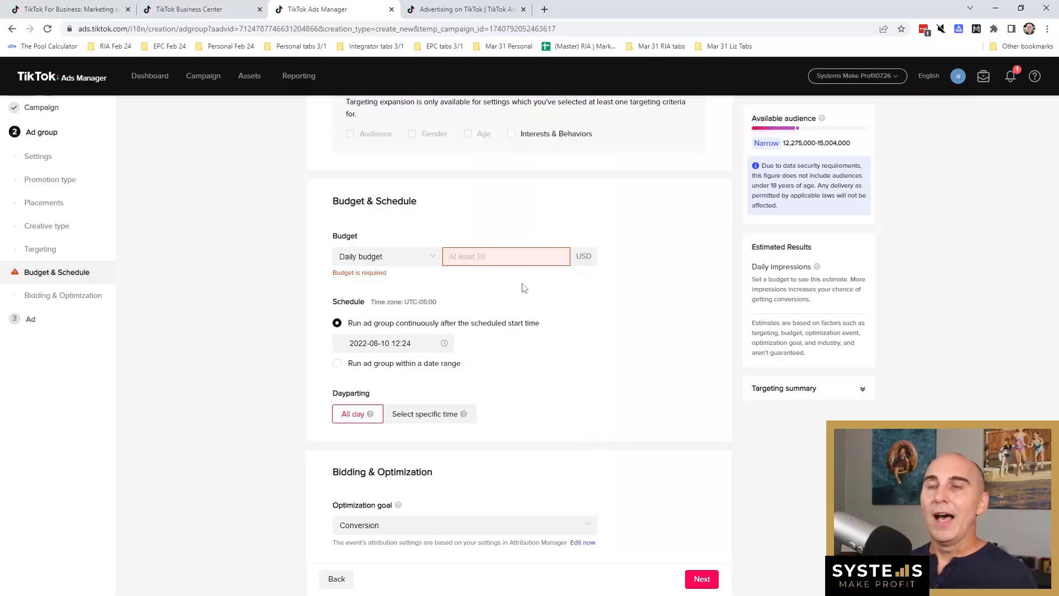
# - Set the ad group's daily budget to 50.00 USD
pyautogui.write('50.00')
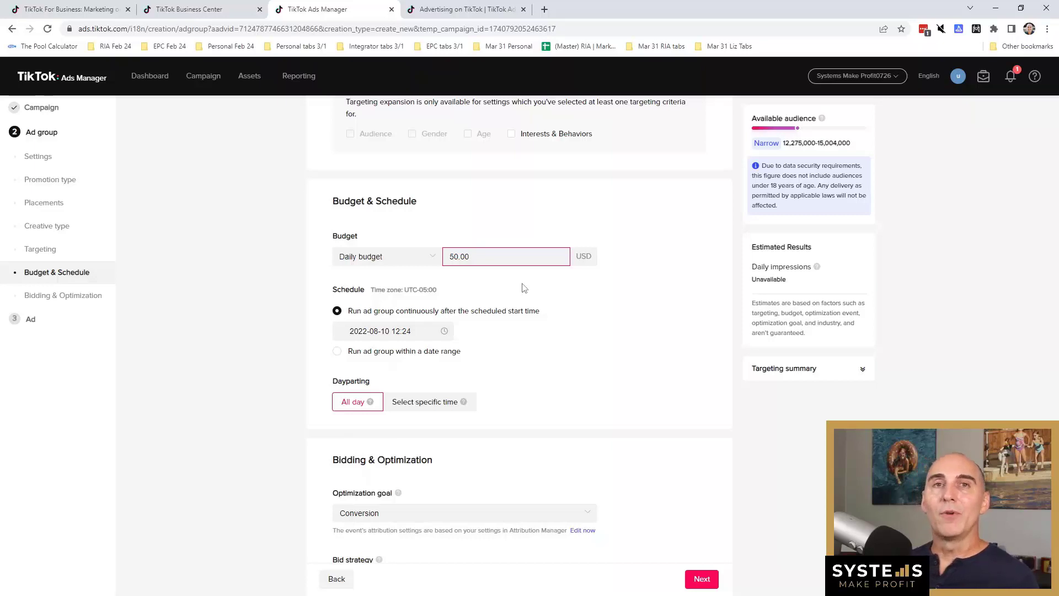
pyautogui.scroll(-1, 402, 266)
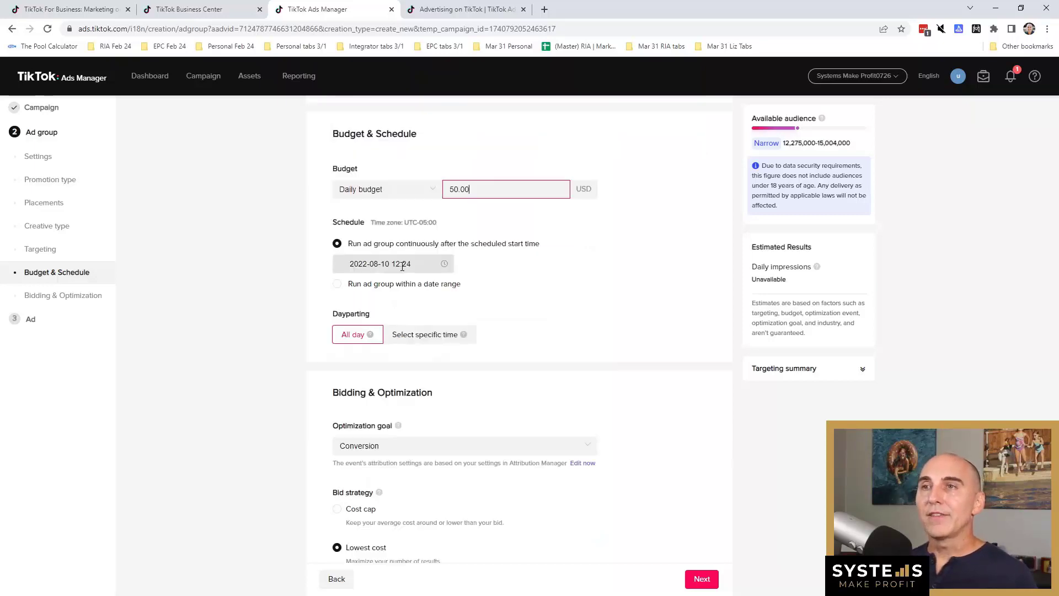
pyautogui.click(402, 267)
pyautogui.click(524, 263)
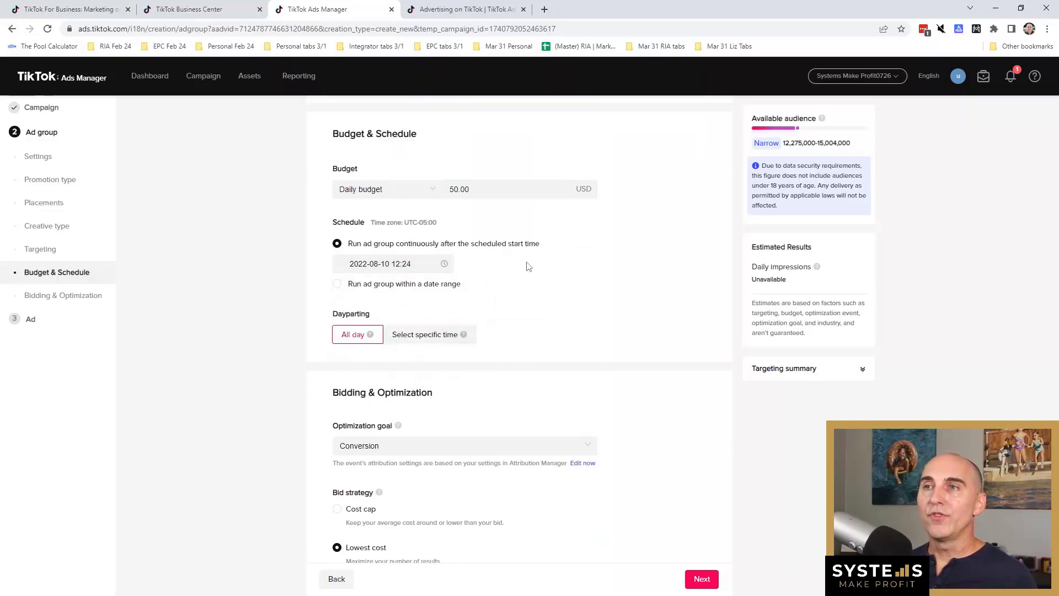
# - Schedule the ad group to start running continuously on 2022-08-11 at 04:00
pyautogui.click(383, 268)
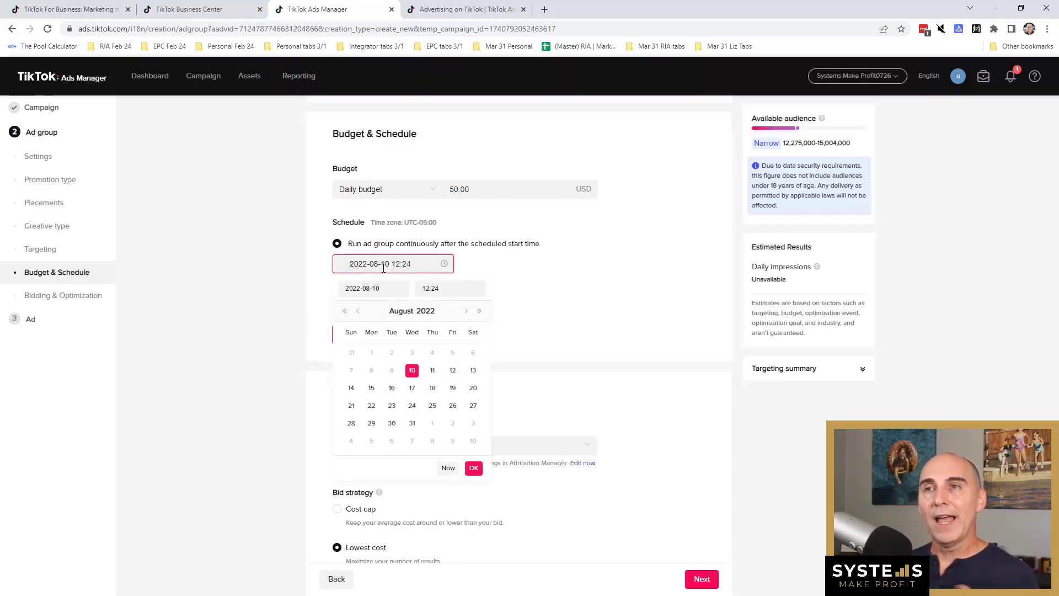
pyautogui.click(432, 370)
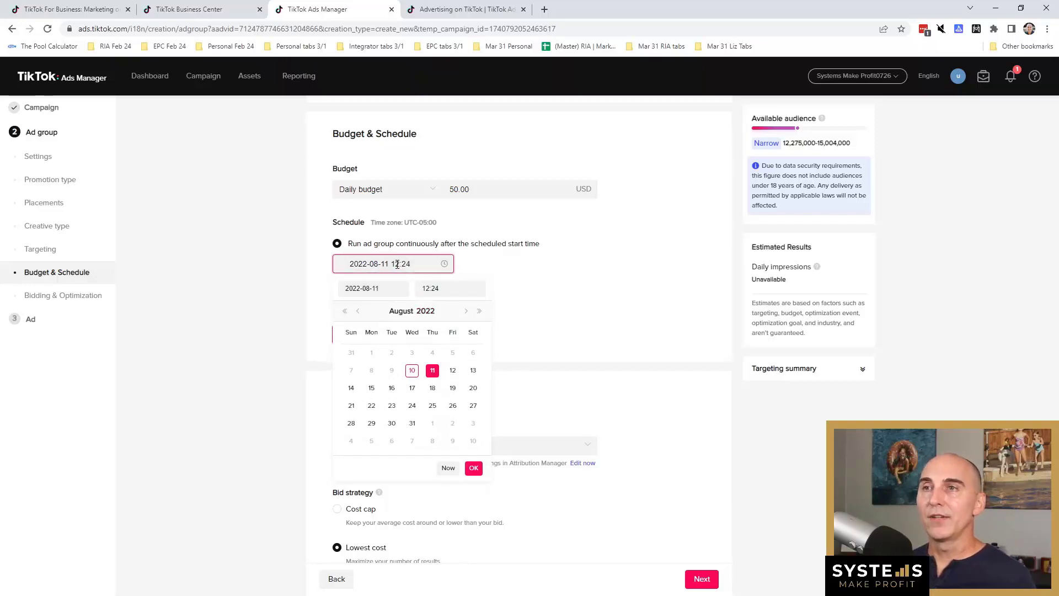
pyautogui.click(426, 290)
pyautogui.doubleClick(426, 290)
pyautogui.write('4')
pyautogui.doubleClick(429, 290)
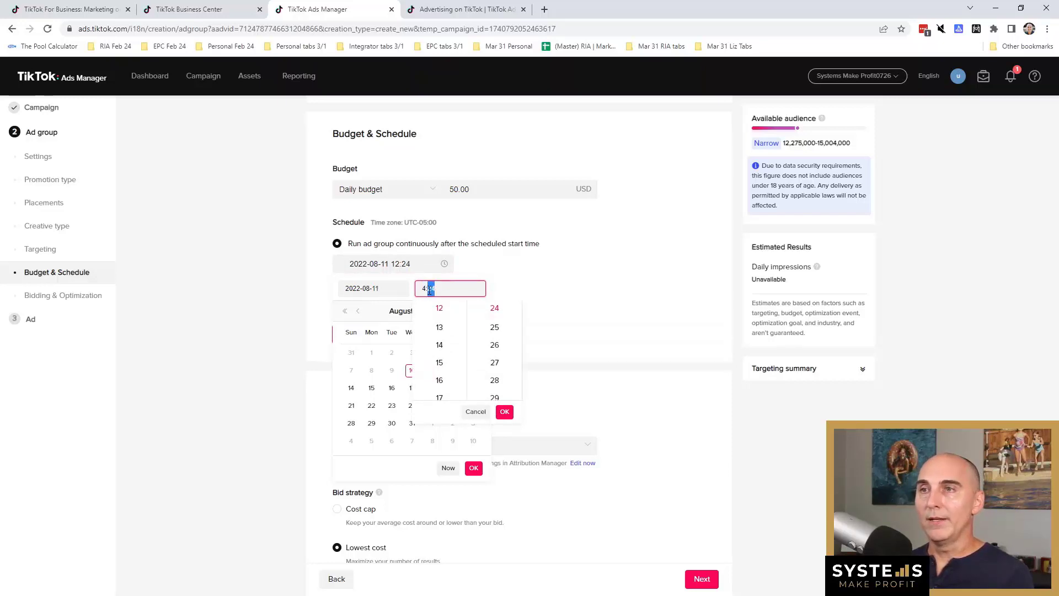
pyautogui.write('00')
pyautogui.click(505, 411)
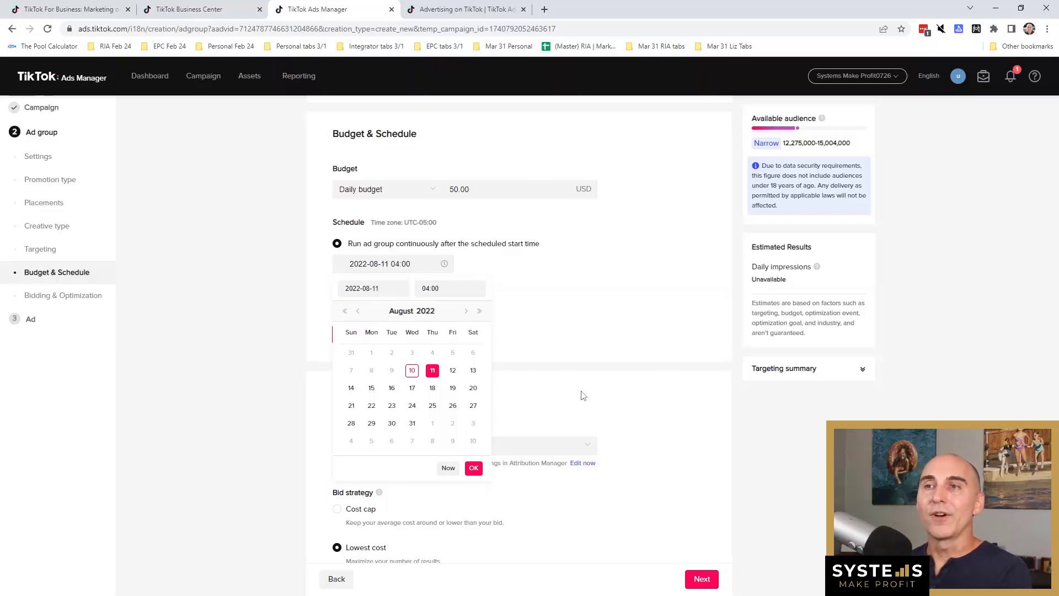
pyautogui.click(609, 326)
# - Examine the available optimization goals and compare the Cost cap and Lowest cost bid strategies
pyautogui.scroll(-1, 400, 228)
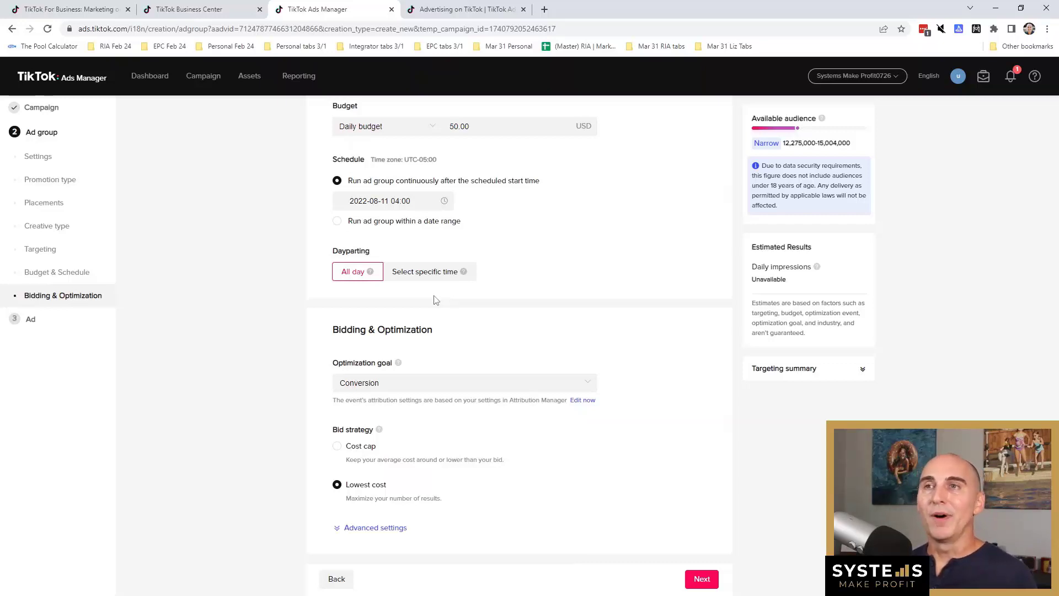
pyautogui.click(371, 389)
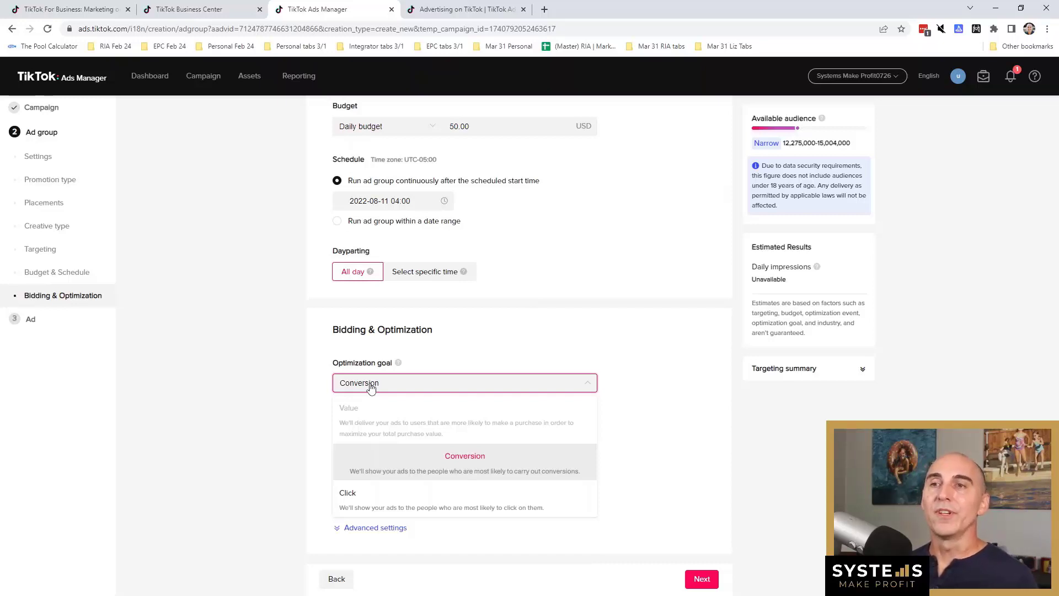
pyautogui.moveTo(368, 414)
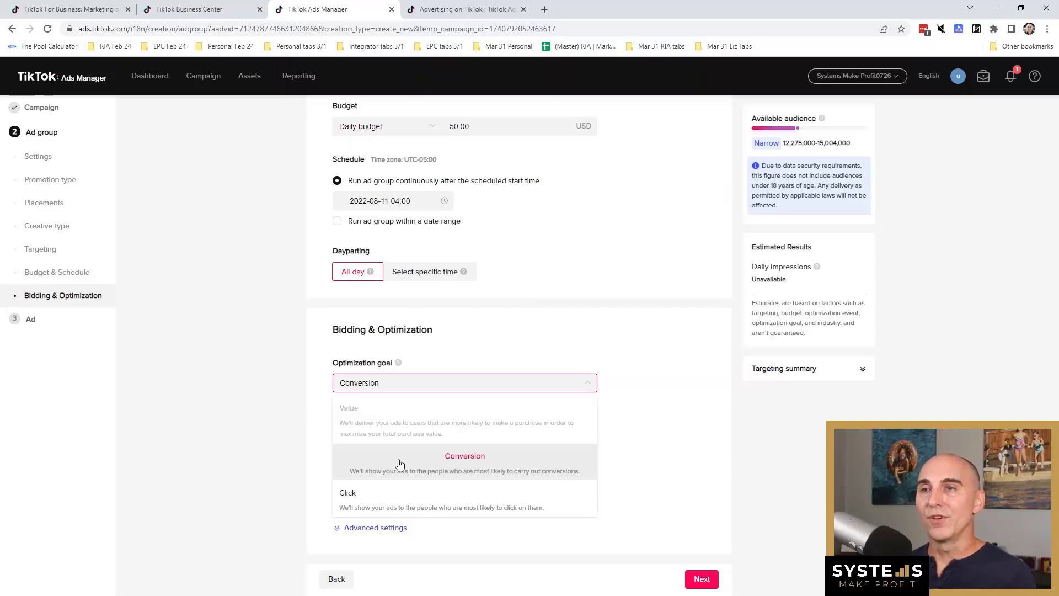
pyautogui.click(660, 442)
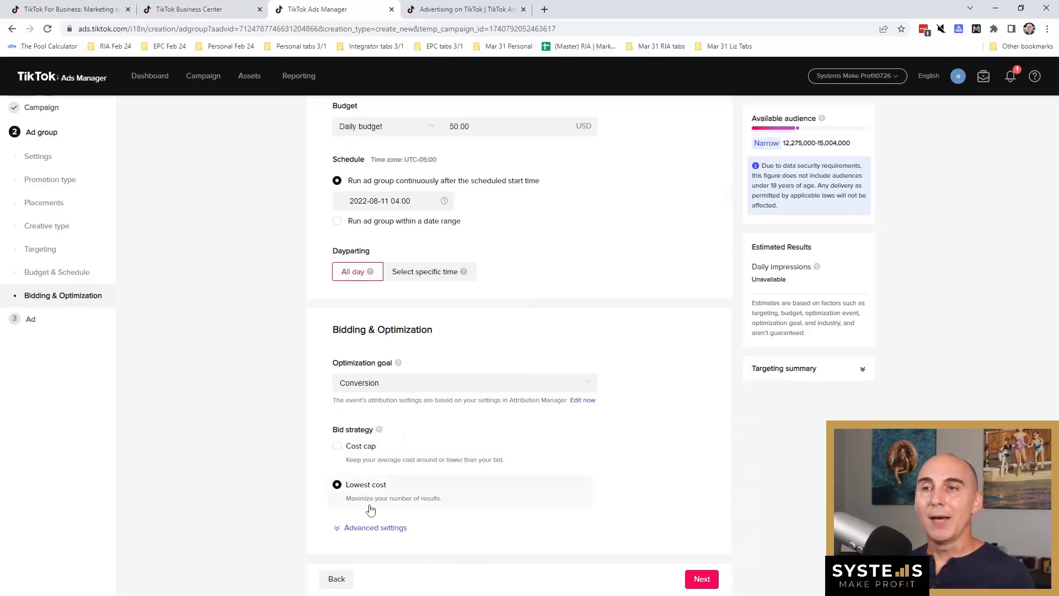
pyautogui.moveTo(378, 506)
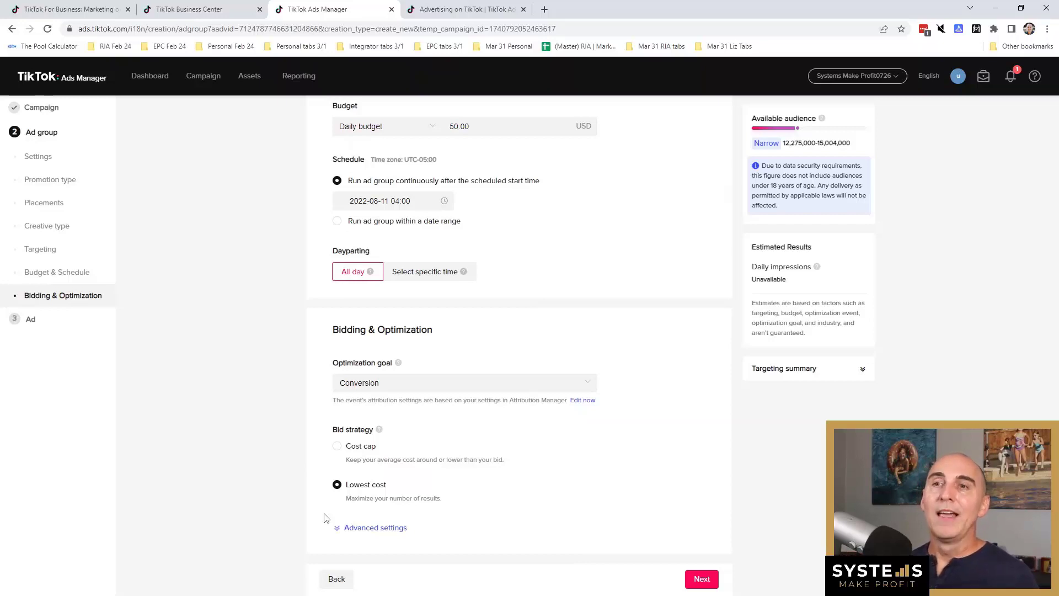
pyautogui.moveTo(396, 485)
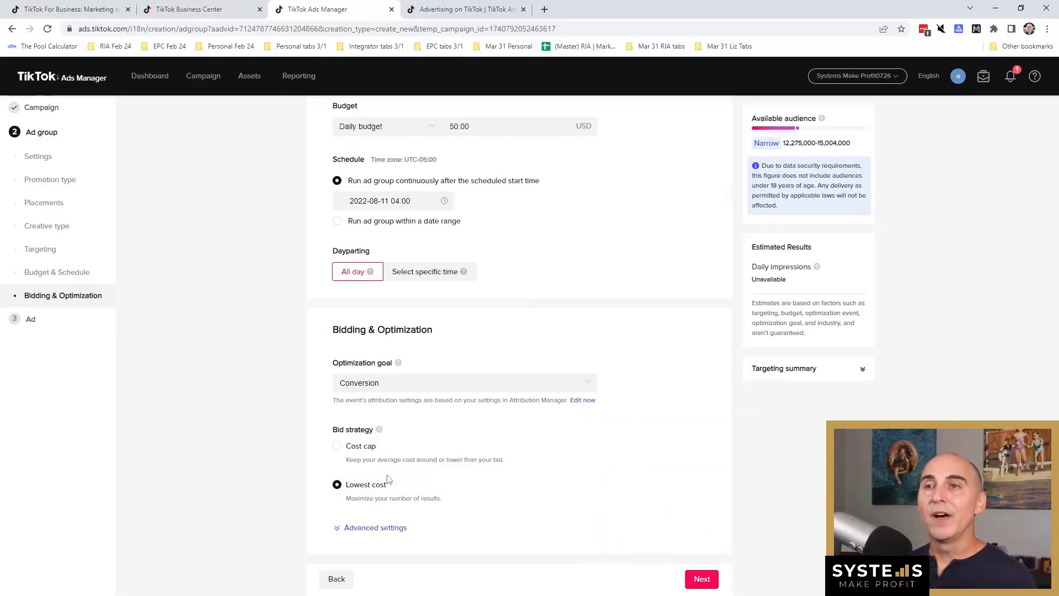
pyautogui.moveTo(356, 450)
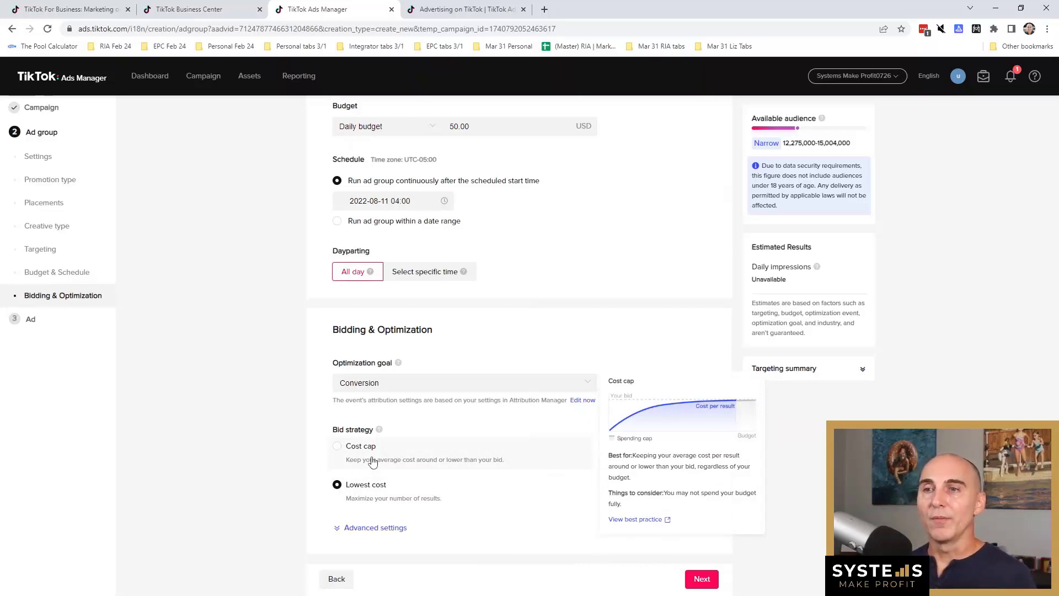
# - Review the advanced bidding settings for billing event and delivery type, and continue to the ad setup
pyautogui.click(375, 529)
pyautogui.scroll(-2, 496, 519)
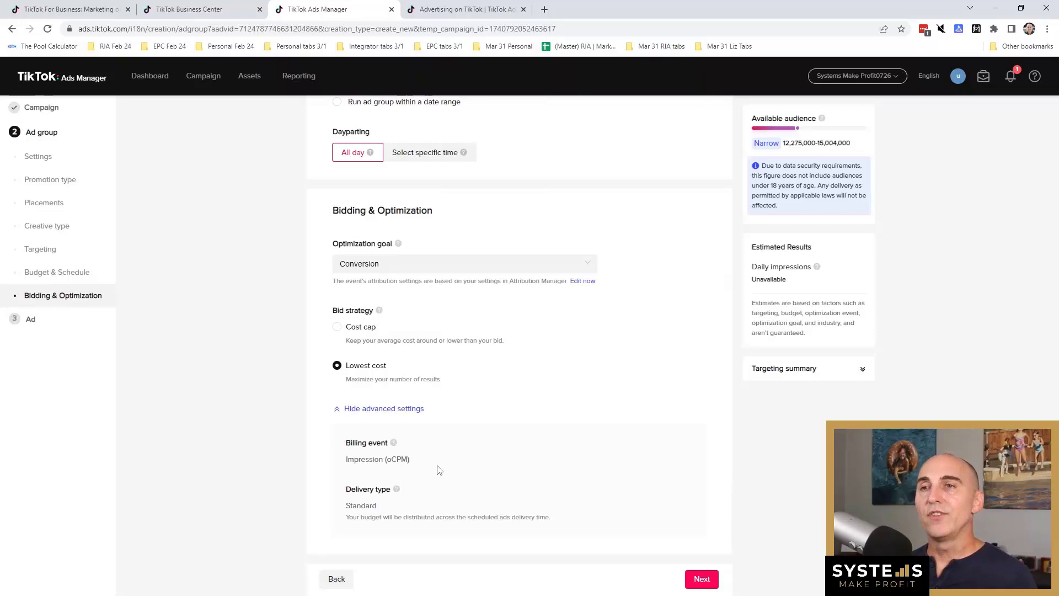
pyautogui.click(347, 411)
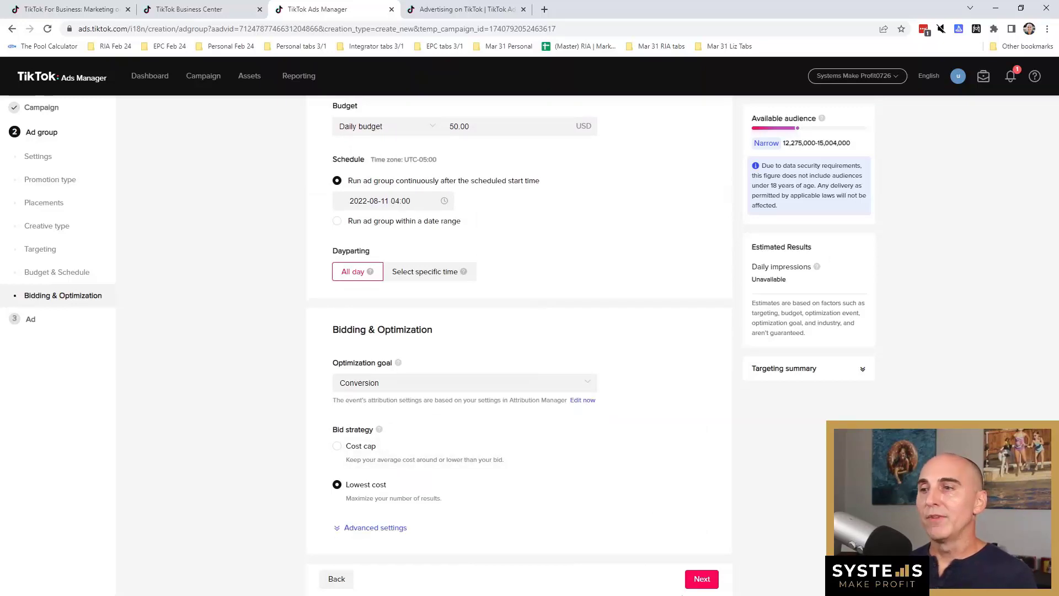
pyautogui.click(703, 582)
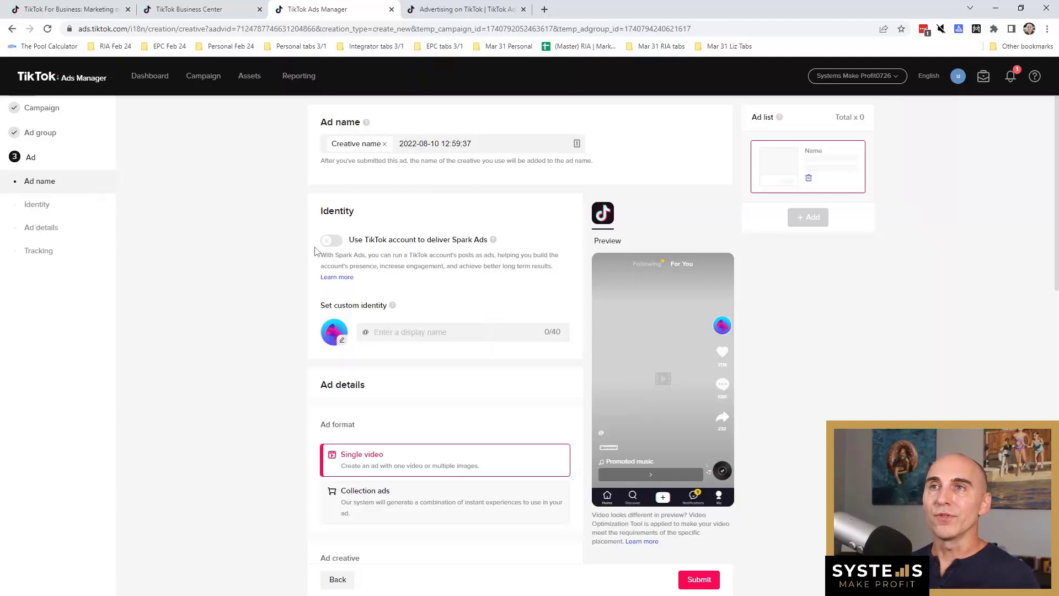
# - Name the ad TikTok | Purchases | blue Shirt | Interests | Meal Planing | Best blue for summer, keeping the creative name prefix
pyautogui.click(492, 150)
pyautogui.moveTo(492, 150); pyautogui.dragTo(401, 141)
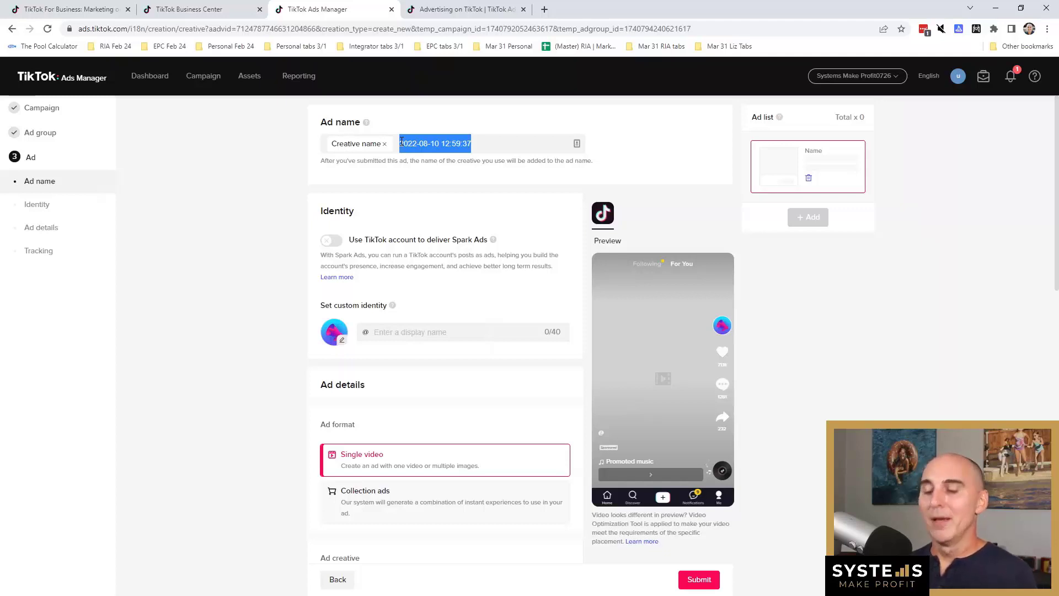
pyautogui.write('Tik')
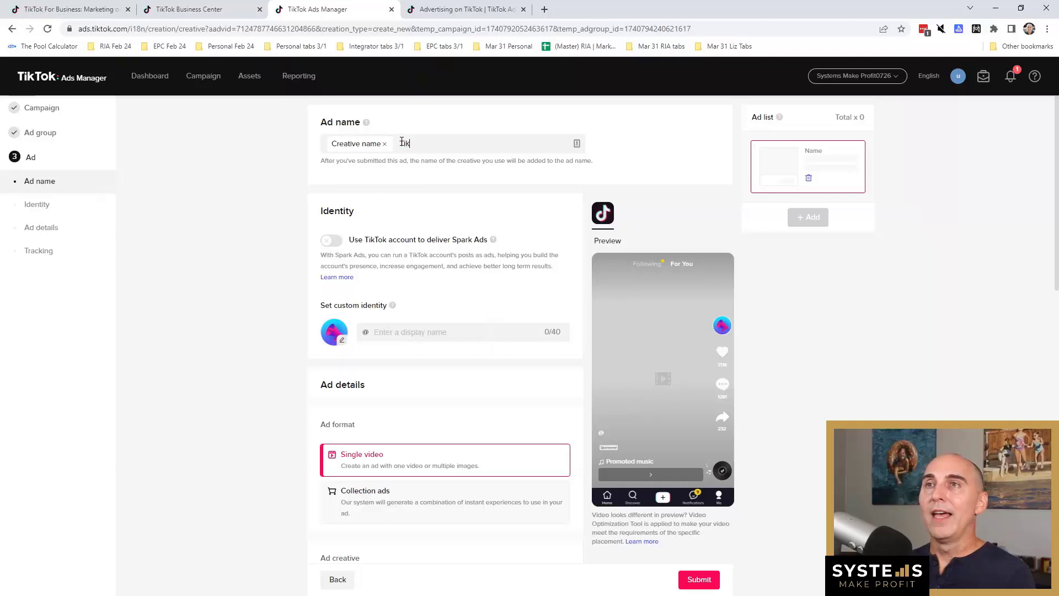
pyautogui.write('Tok | P')
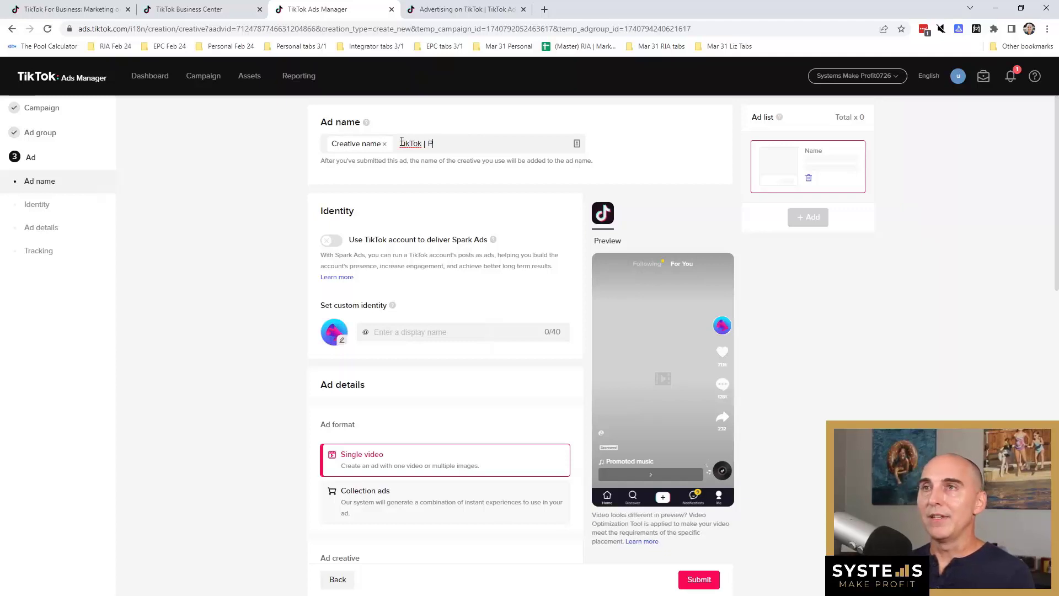
pyautogui.write('urchases | blue Shirt')
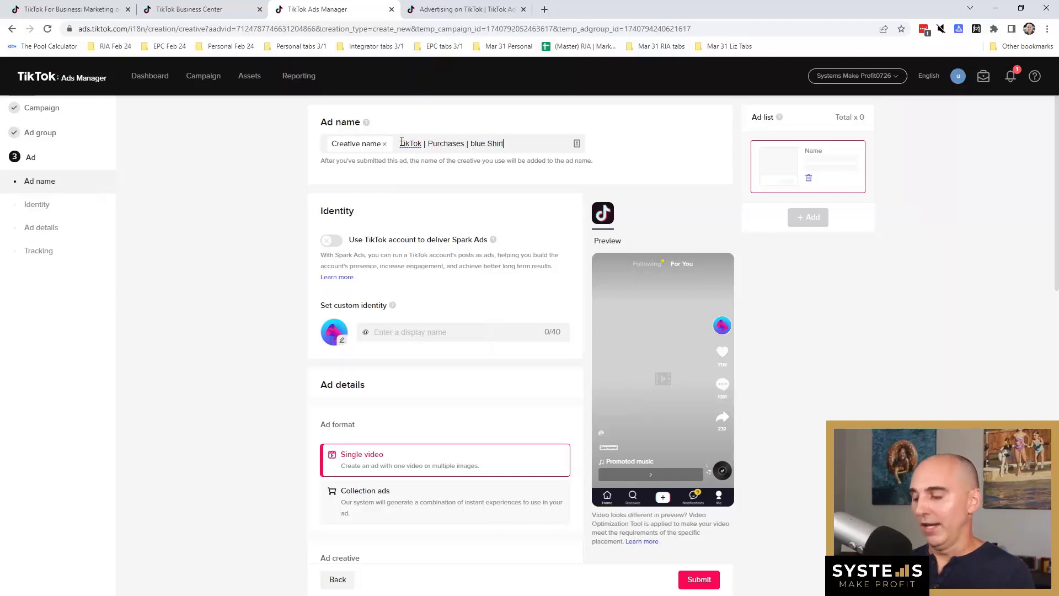
pyautogui.write(' | ')
pyautogui.write('Int')
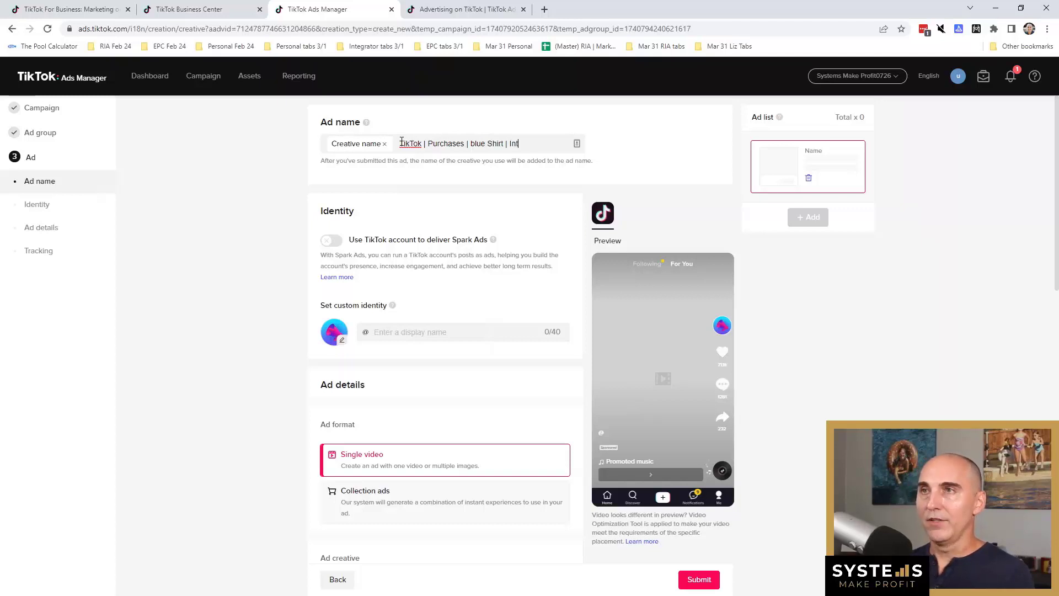
pyautogui.write('erests | Meal Plan')
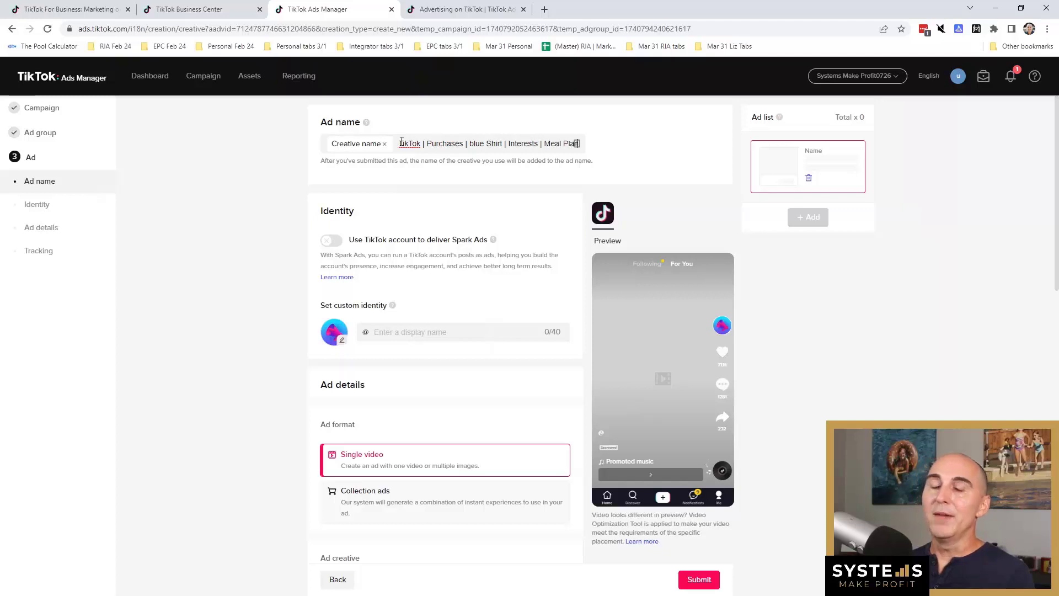
pyautogui.write('ing')
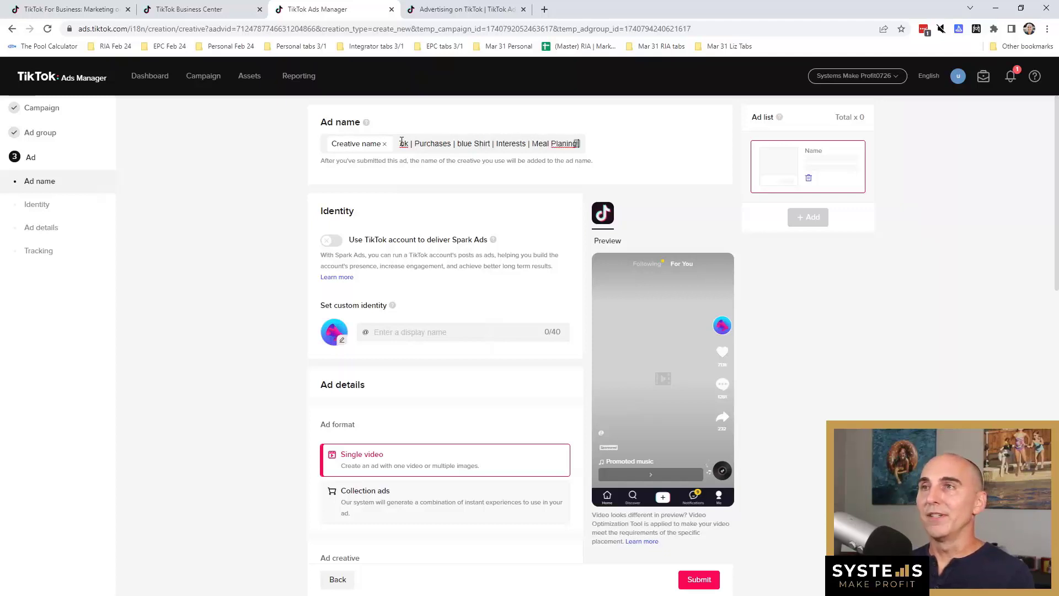
pyautogui.write(' |')
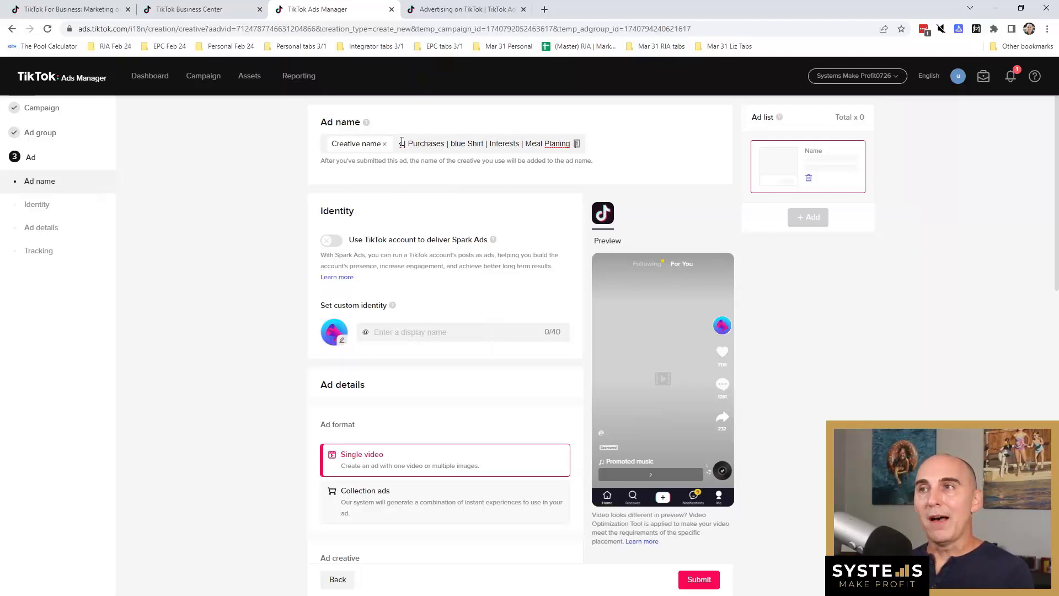
pyautogui.write('Best blue for summer')
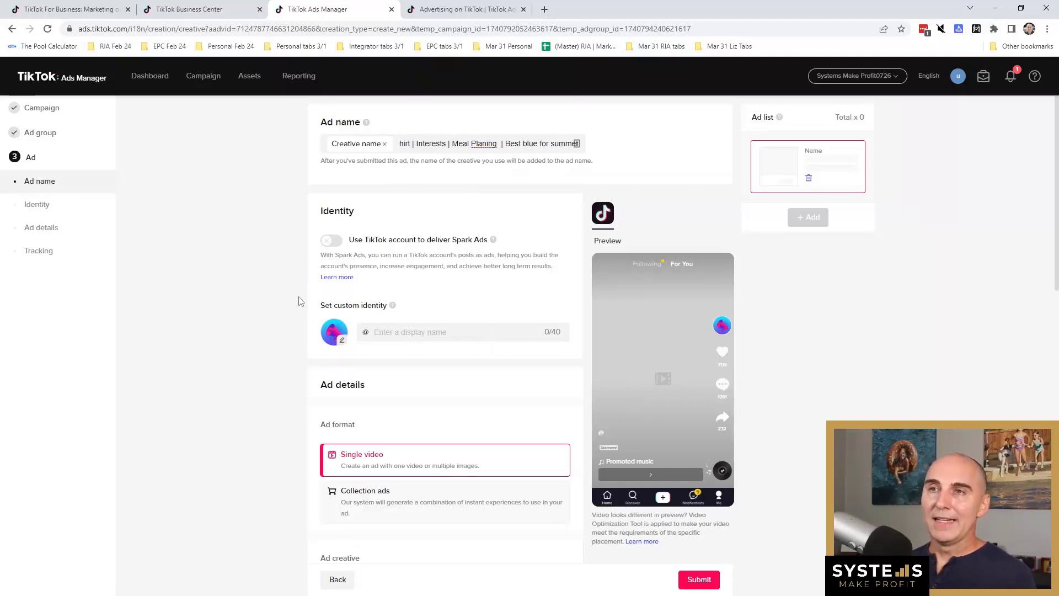
# - Try delivering the ad as Spark Ads through a TikTok account, and examine the account, ad format and creative options
pyautogui.click(377, 240)
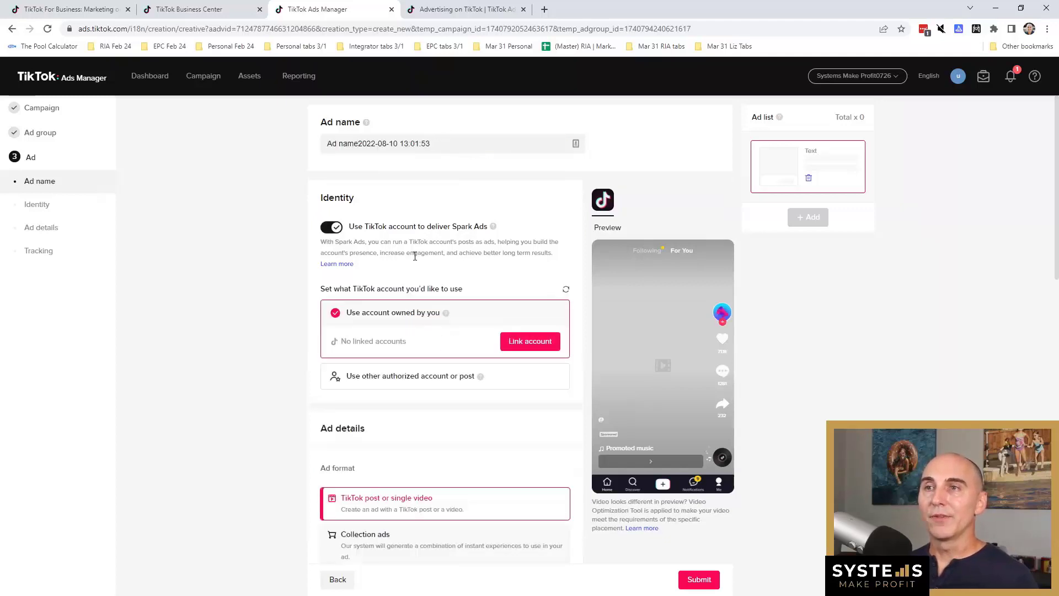
pyautogui.moveTo(446, 313)
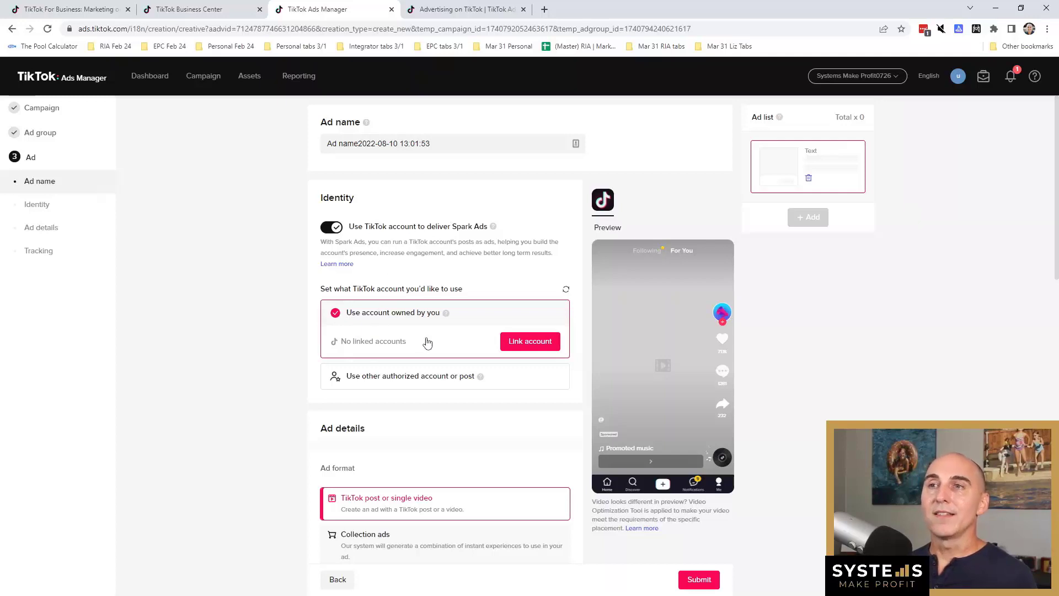
pyautogui.scroll(-1, 426, 398)
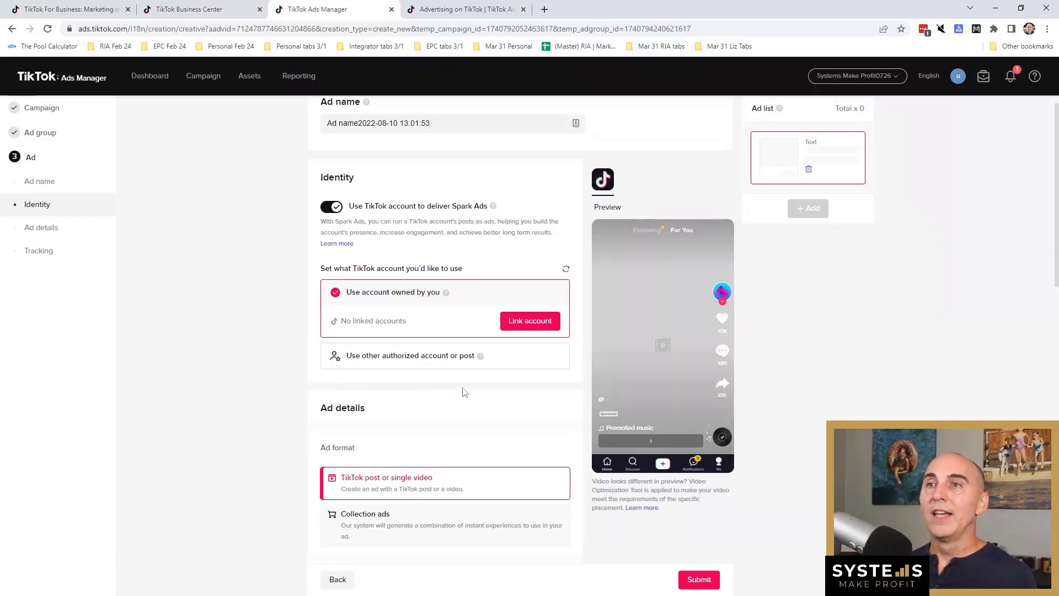
pyautogui.scroll(-3, 425, 398)
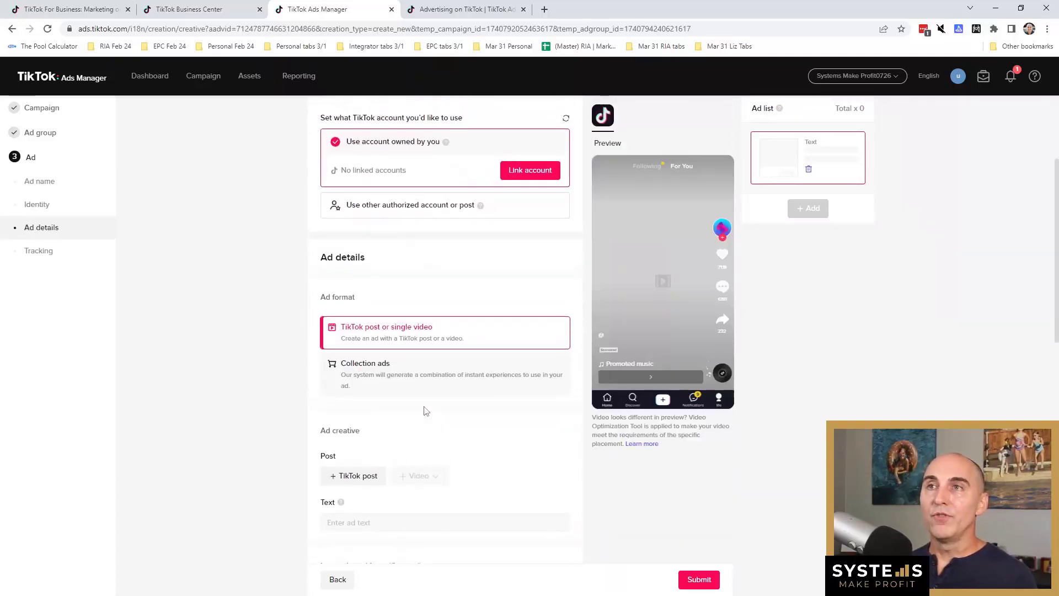
pyautogui.scroll(-1, 440, 277)
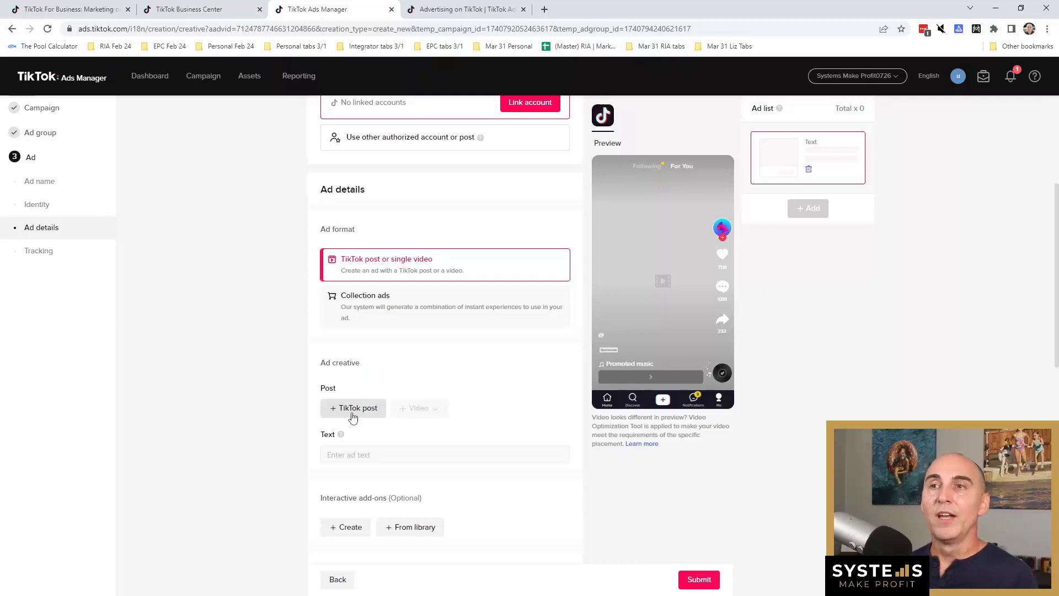
pyautogui.scroll(2, 407, 356)
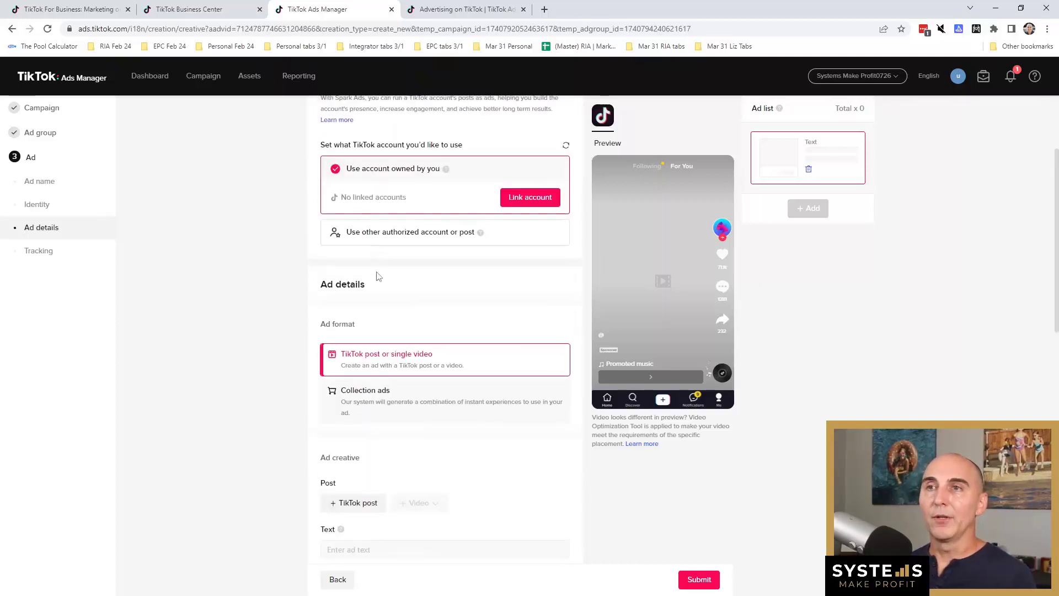
pyautogui.scroll(-1, 371, 412)
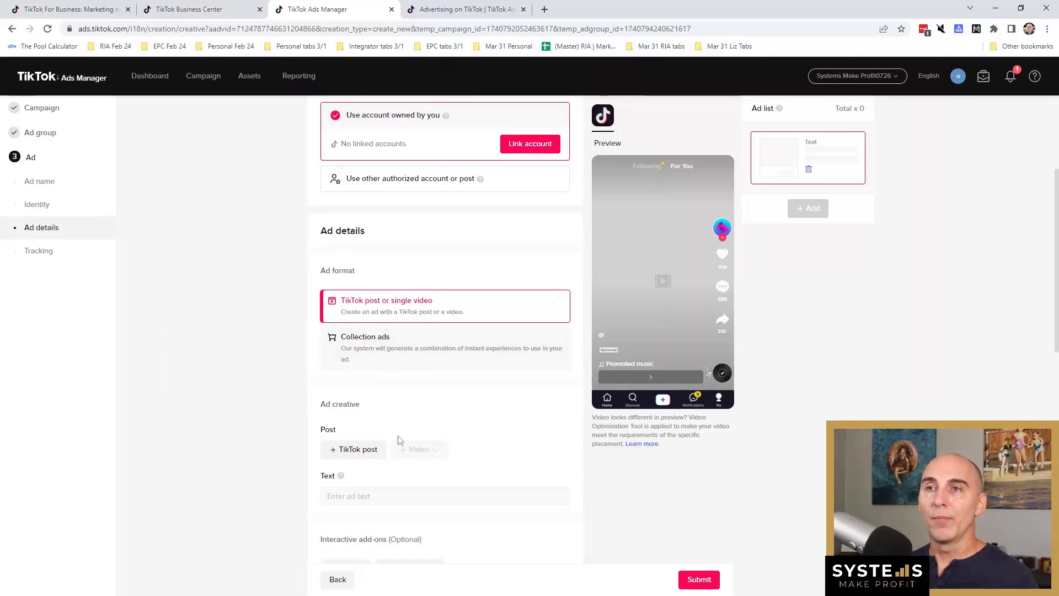
pyautogui.moveTo(390, 360)
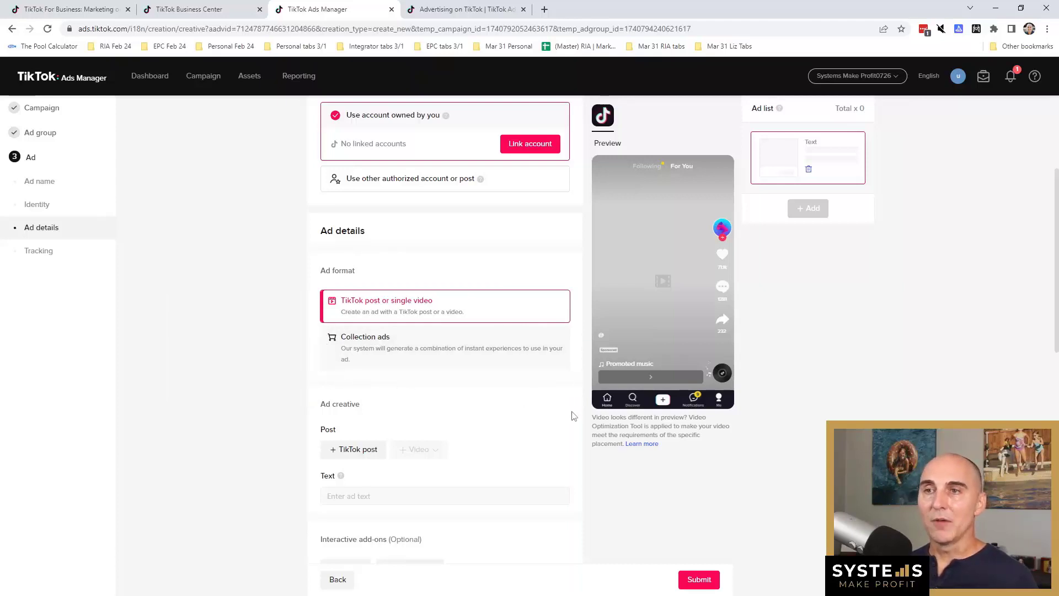
pyautogui.scroll(-4, 573, 415)
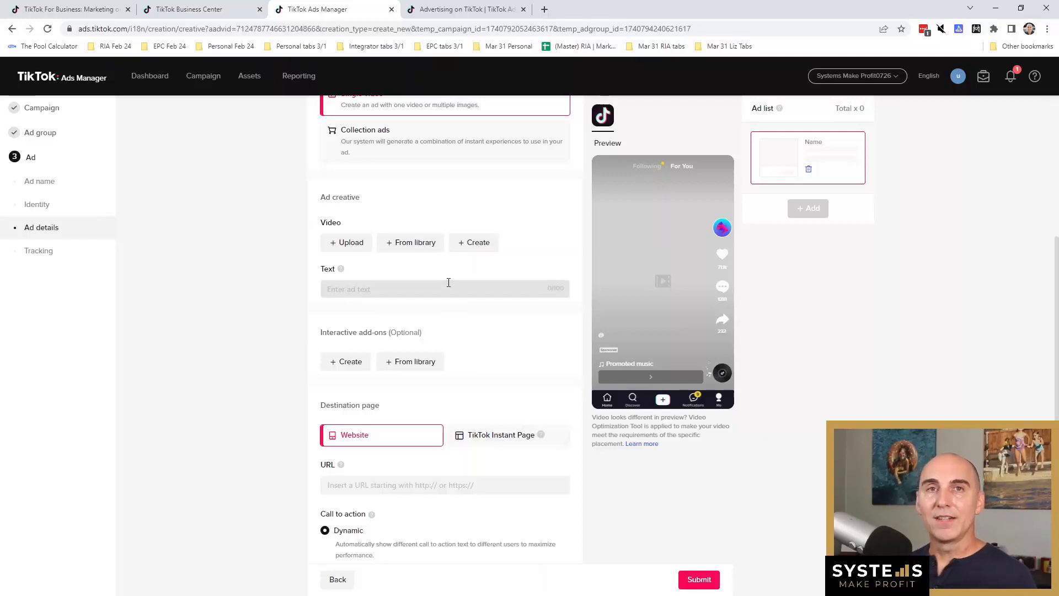
# - Search Google for "tiktok ad library" in a new browser tab and open TikTok Creative Center's Top Ads page to browse its ads
pyautogui.click(546, 10)
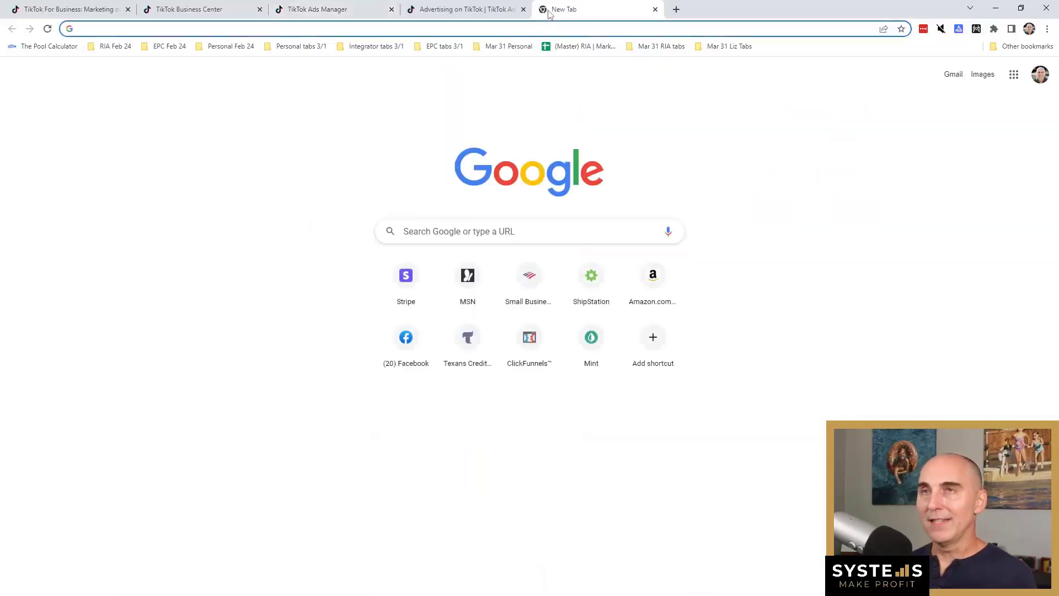
pyautogui.write('tiktok ad library')
pyautogui.press('Return')
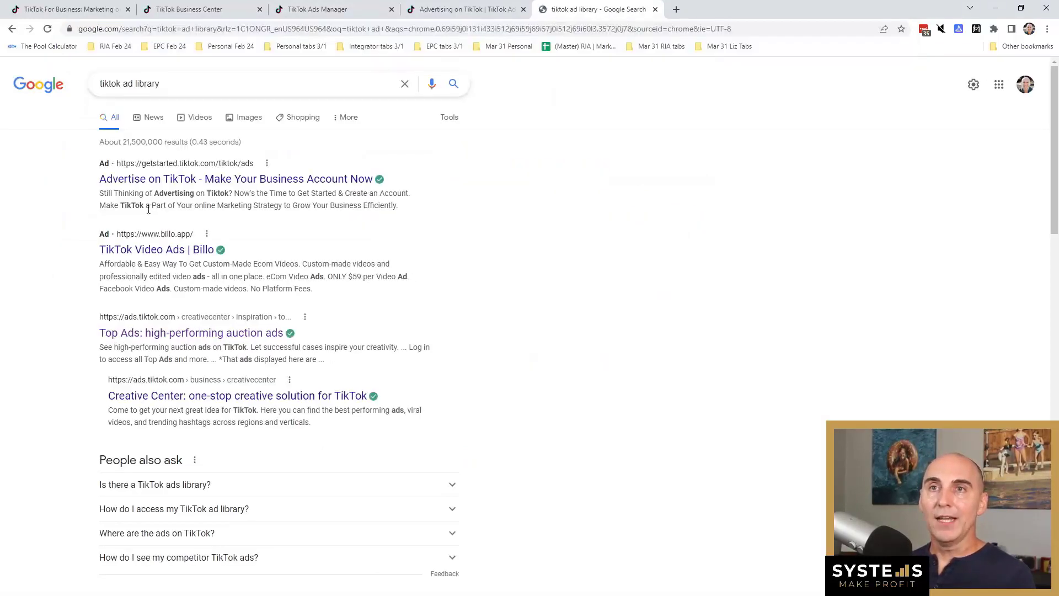
pyautogui.click(150, 336)
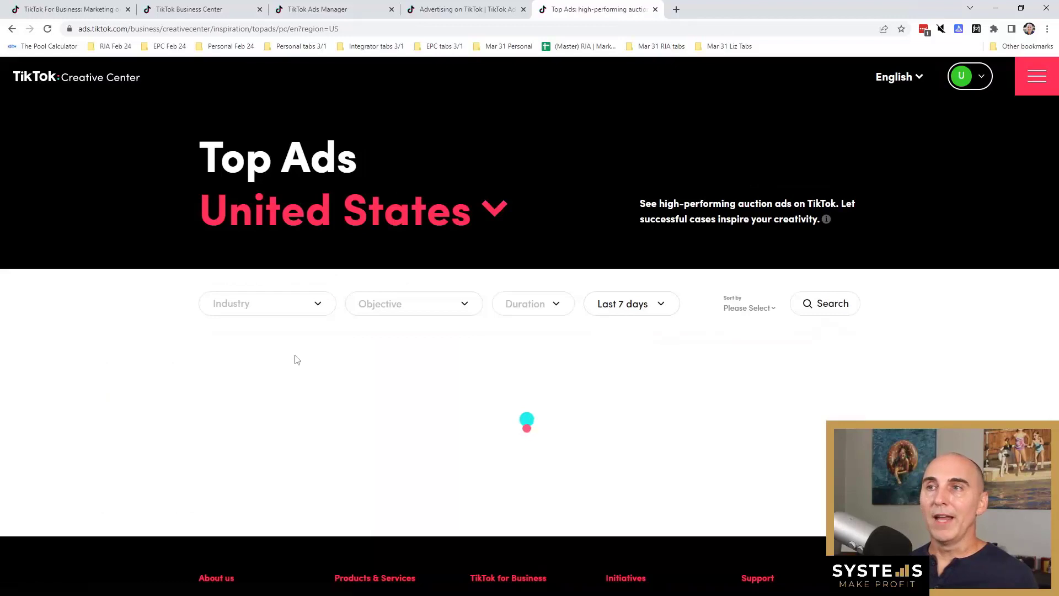
pyautogui.scroll(-1, 629, 352)
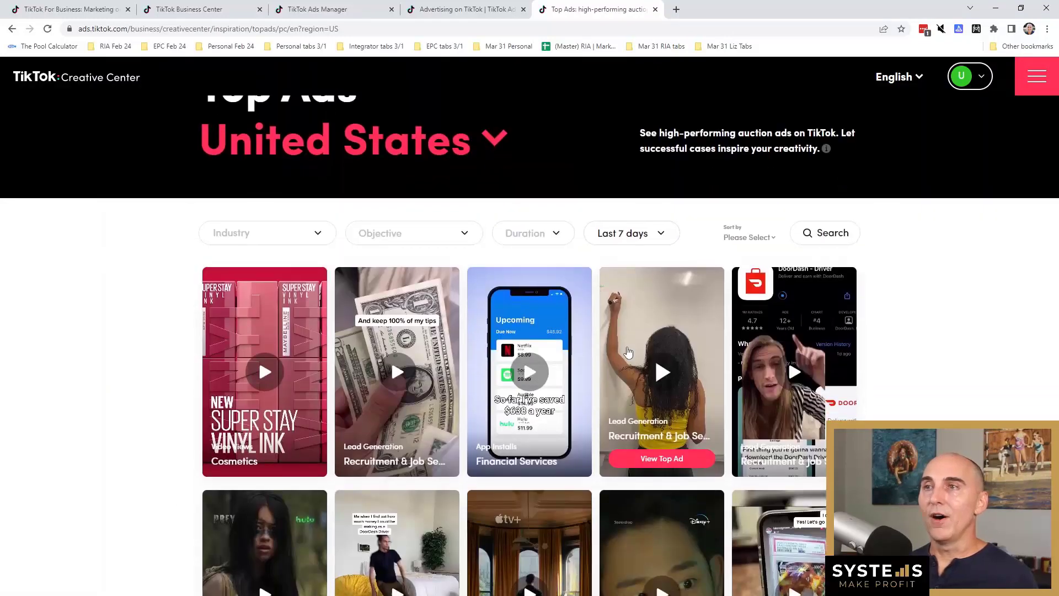
pyautogui.scroll(-1, 629, 352)
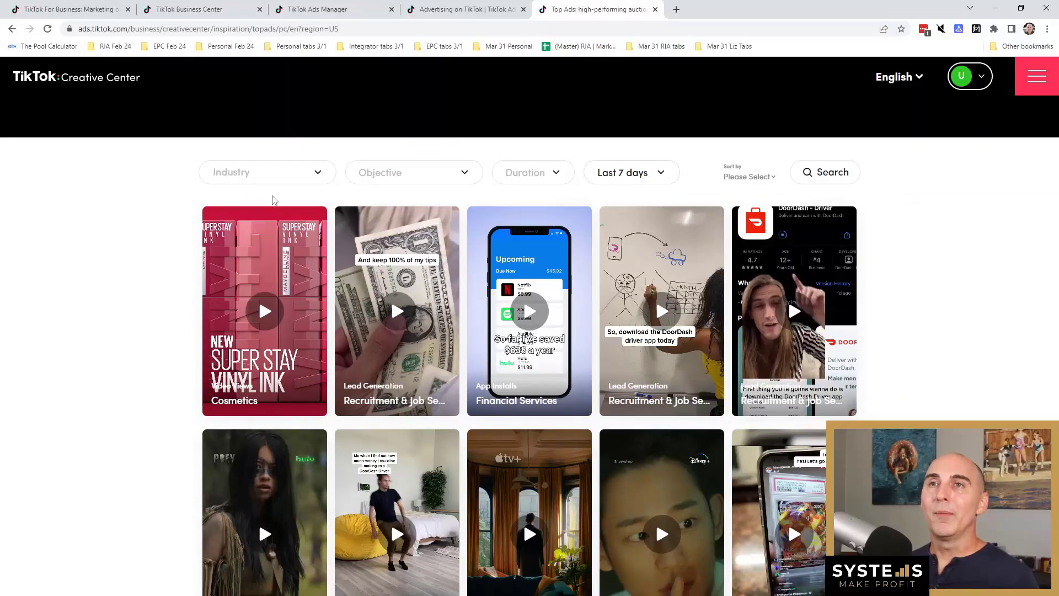
# - Filter the Top Ads by the Apparel & Accessories industry and preview the matching ads
pyautogui.click(280, 182)
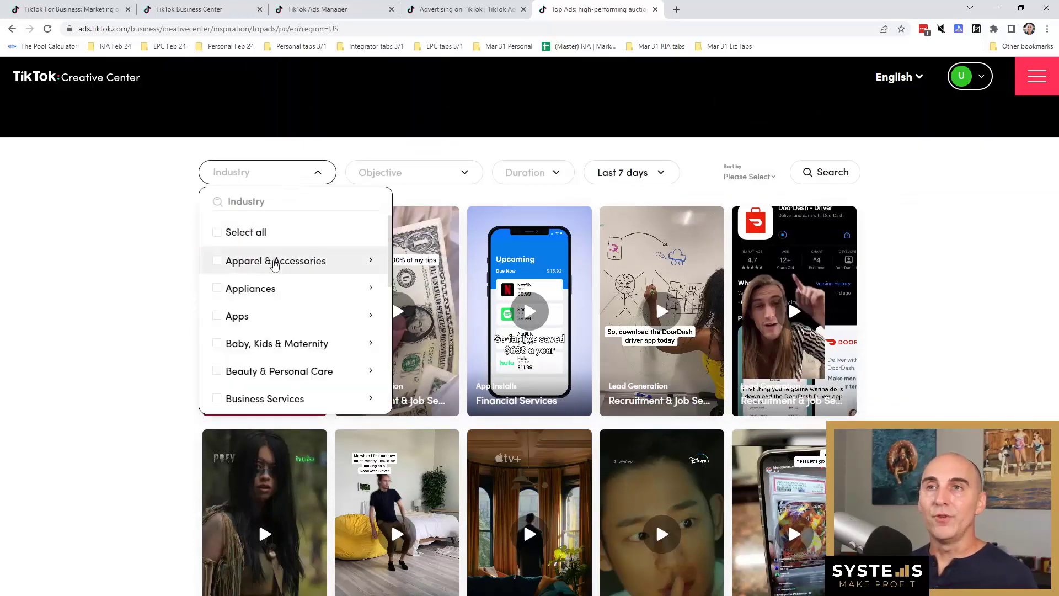
pyautogui.click(217, 263)
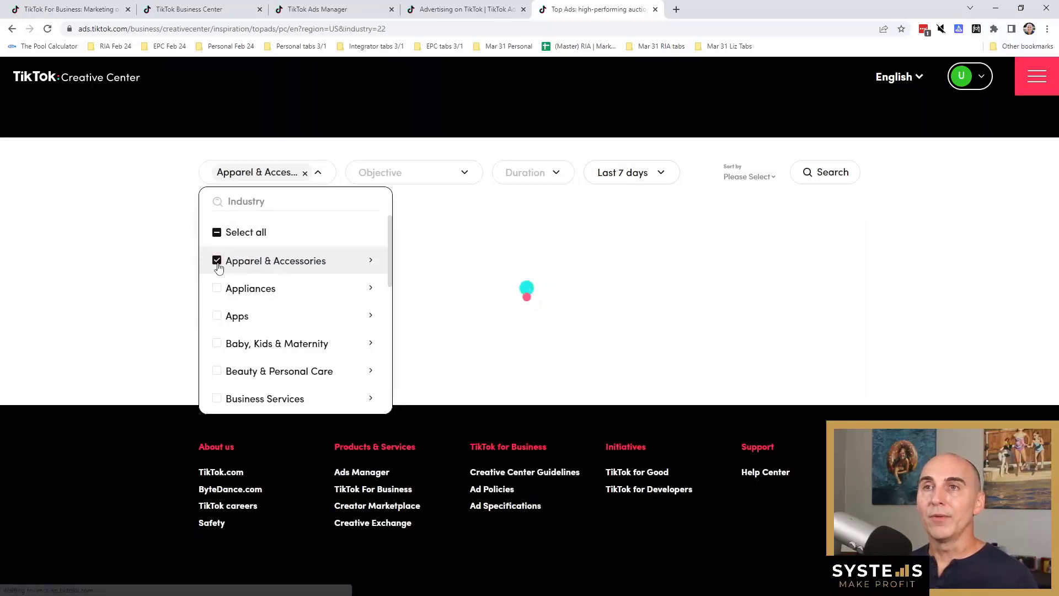
pyautogui.scroll(-2, 591, 349)
pyautogui.moveTo(277, 387)
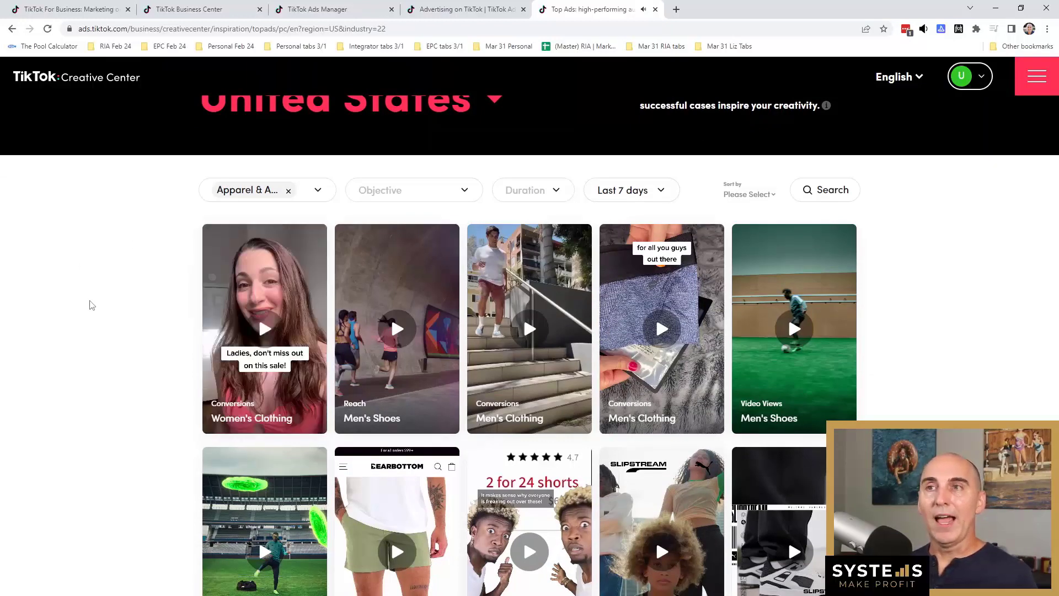
# - Filter the apparel ads by the Conversions objective and browse the ads for creative ideas
pyautogui.click(417, 199)
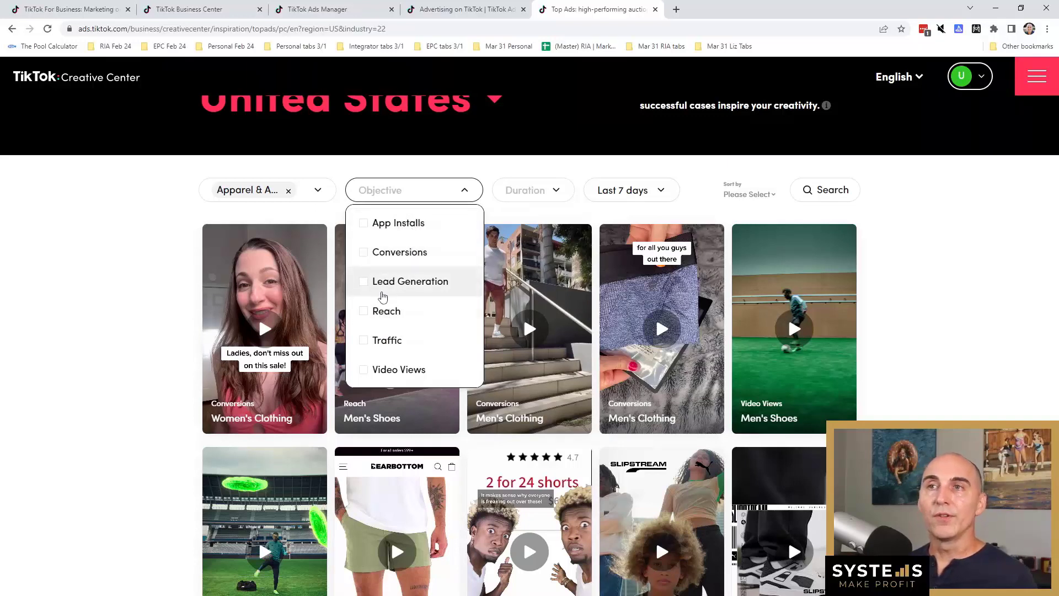
pyautogui.click(391, 263)
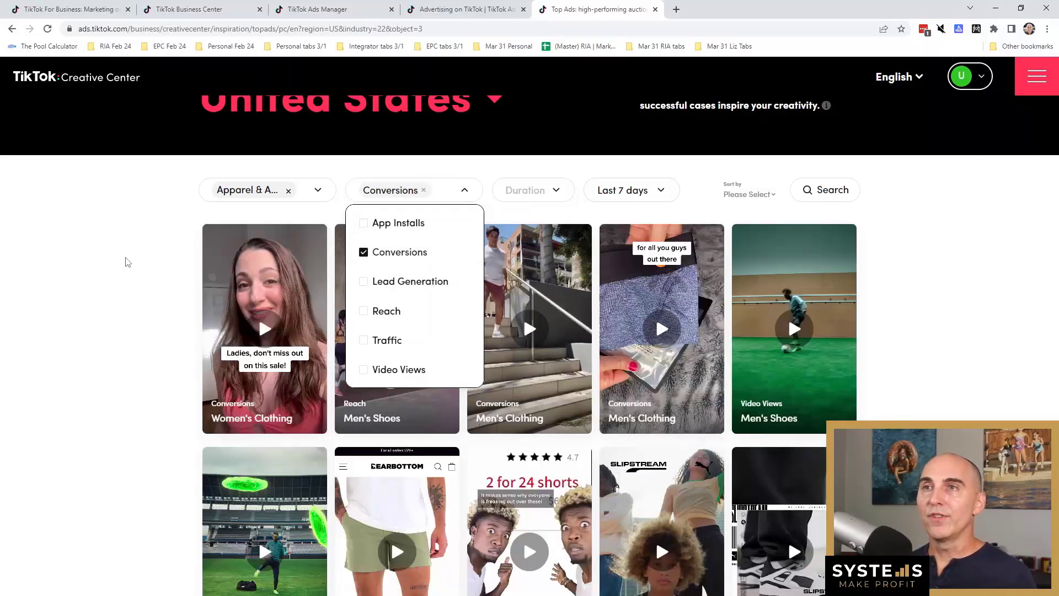
pyautogui.click(109, 269)
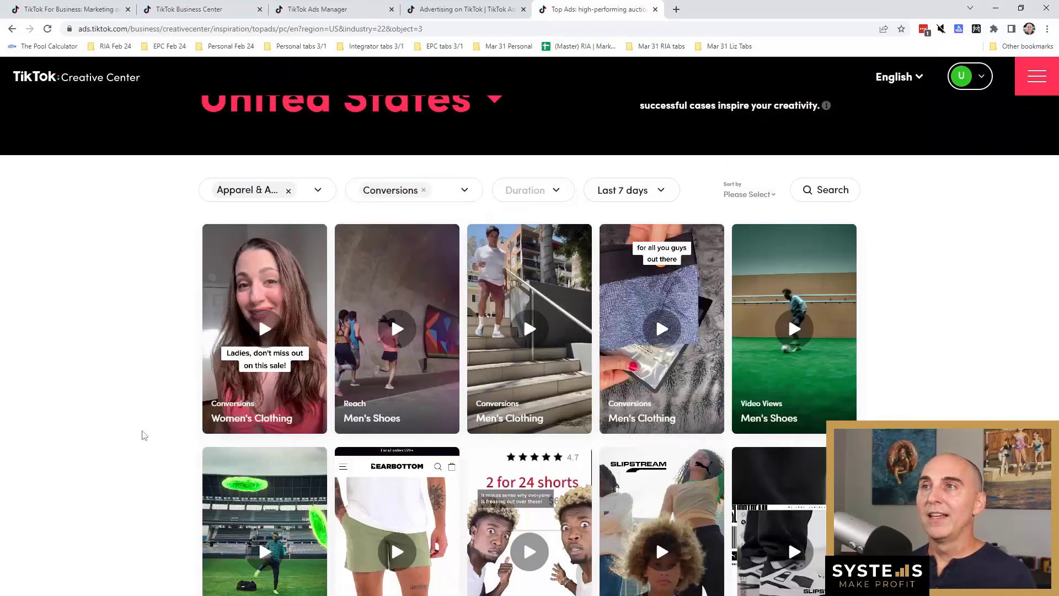
pyautogui.scroll(-4, 136, 455)
pyautogui.scroll(-6, 137, 456)
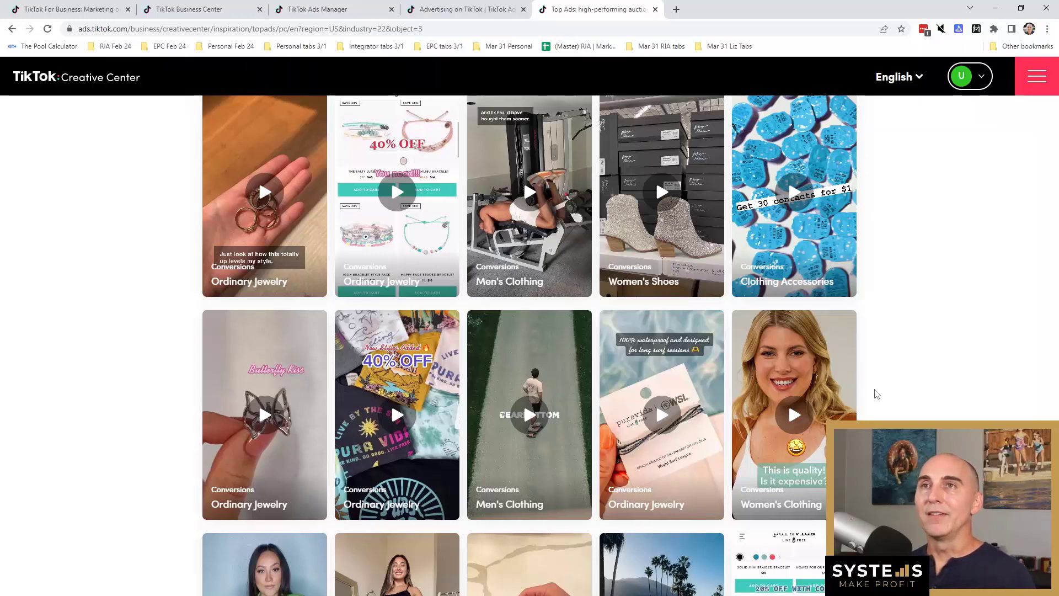
# - Return to the ad setup in TikTok Ads Manager and enter the ad text "Click to learn more"
pyautogui.click(356, 16)
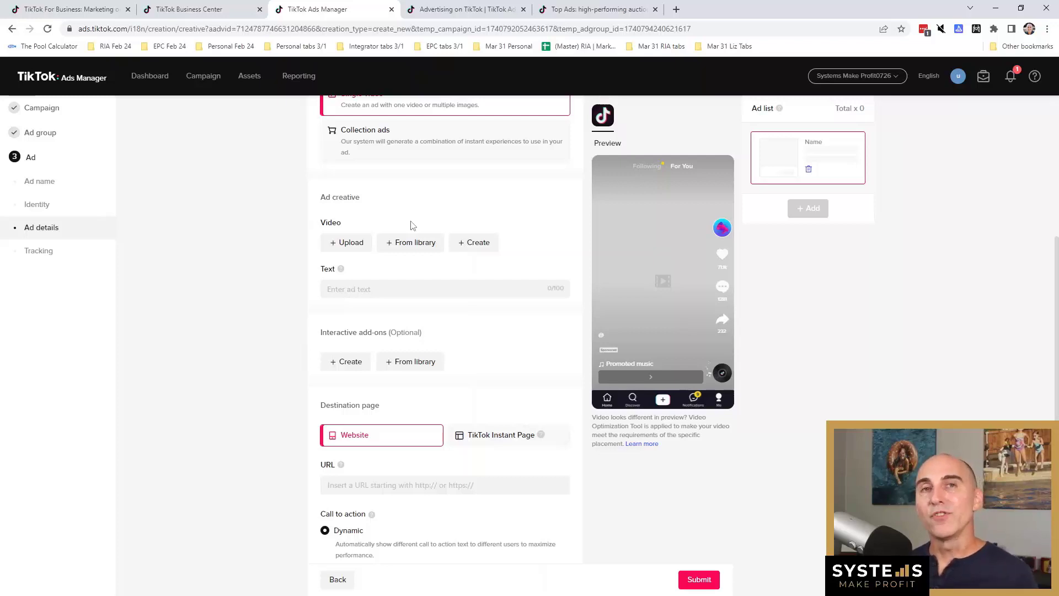
pyautogui.scroll(-1, 372, 239)
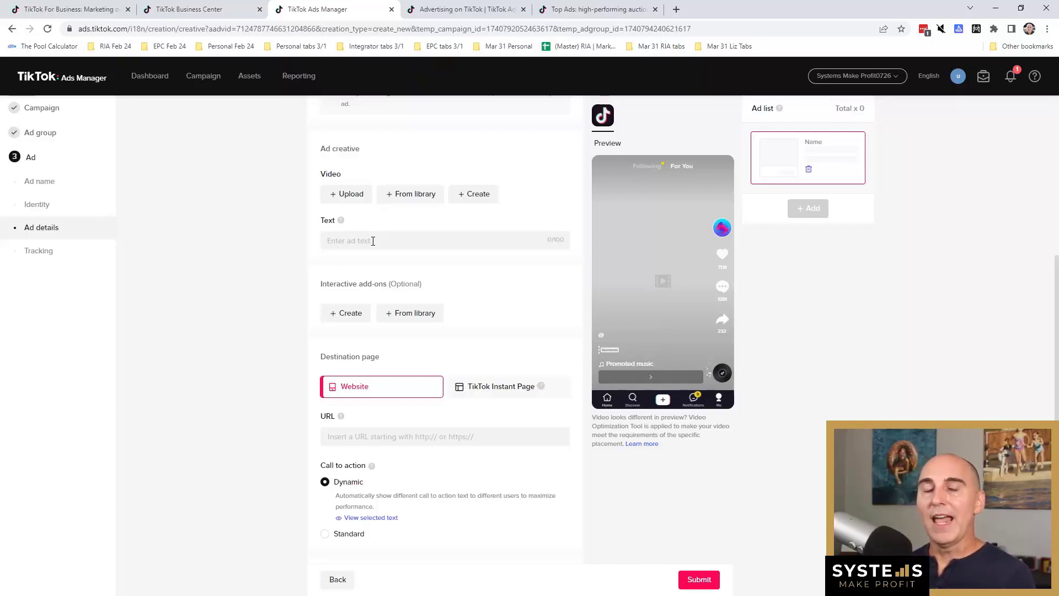
pyautogui.write('Click')
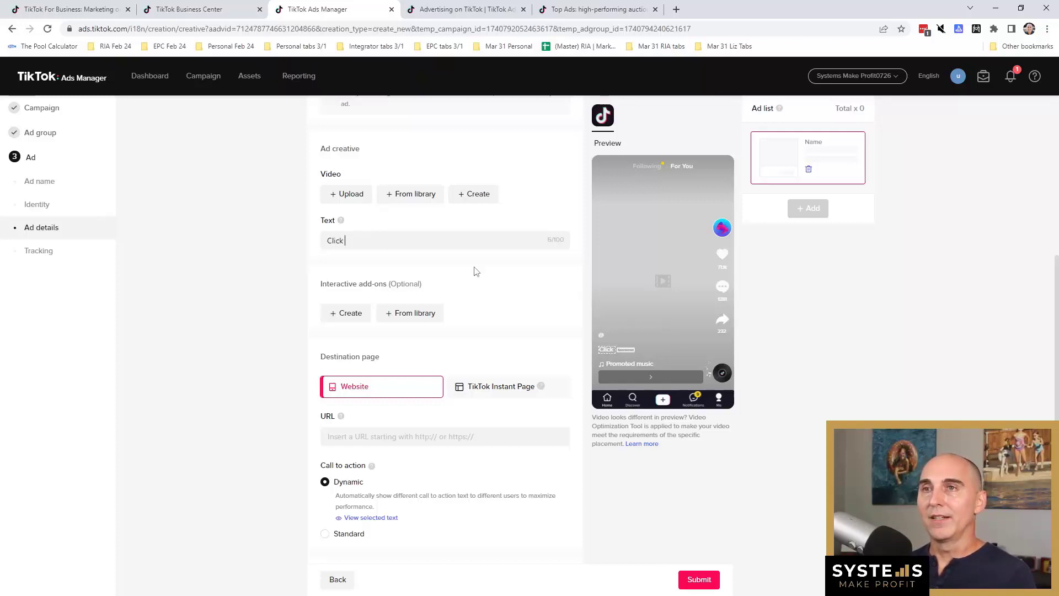
pyautogui.write(' here to')
pyautogui.press('BackSpace')
pyautogui.press('BackSpace')
pyautogui.press('BackSpace')
pyautogui.press('BackSpace')
pyautogui.press('BackSpace')
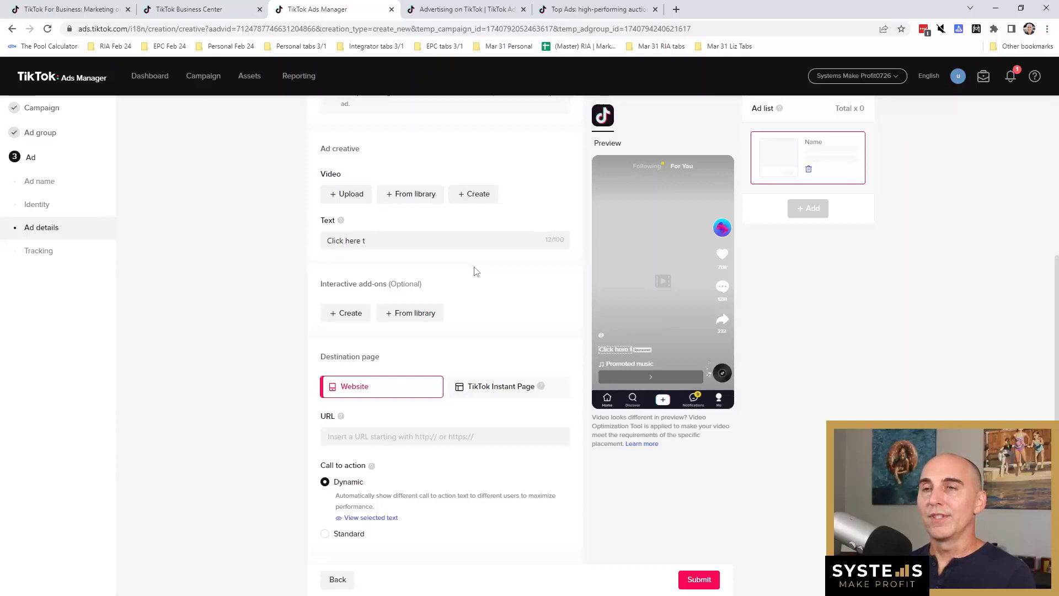
pyautogui.press('BackSpace')
pyautogui.press('BackSpace')
pyautogui.press('BackSpace')
pyautogui.write('to ')
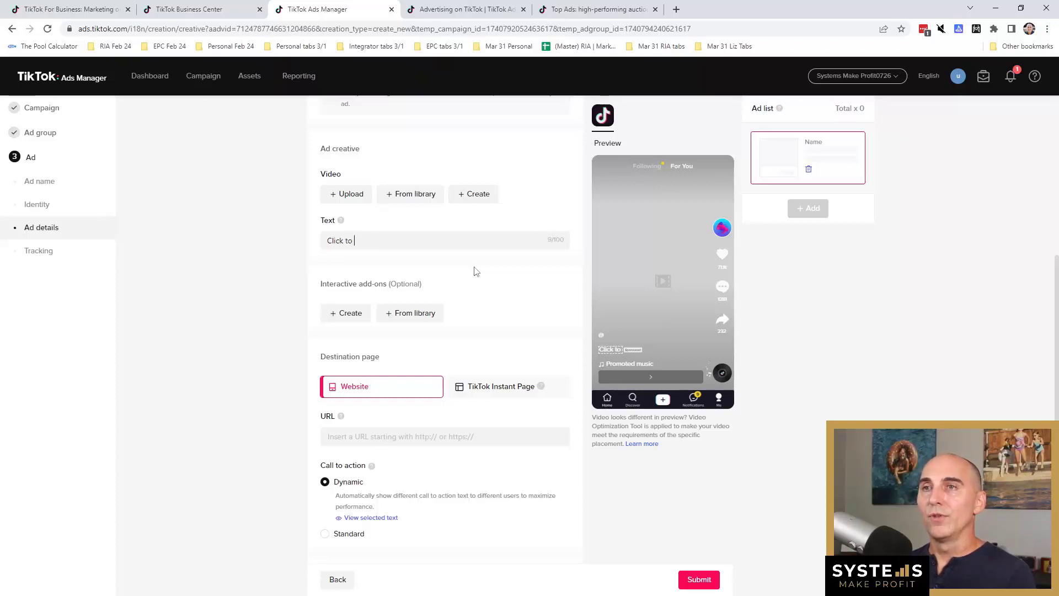
pyautogui.write('learn more')
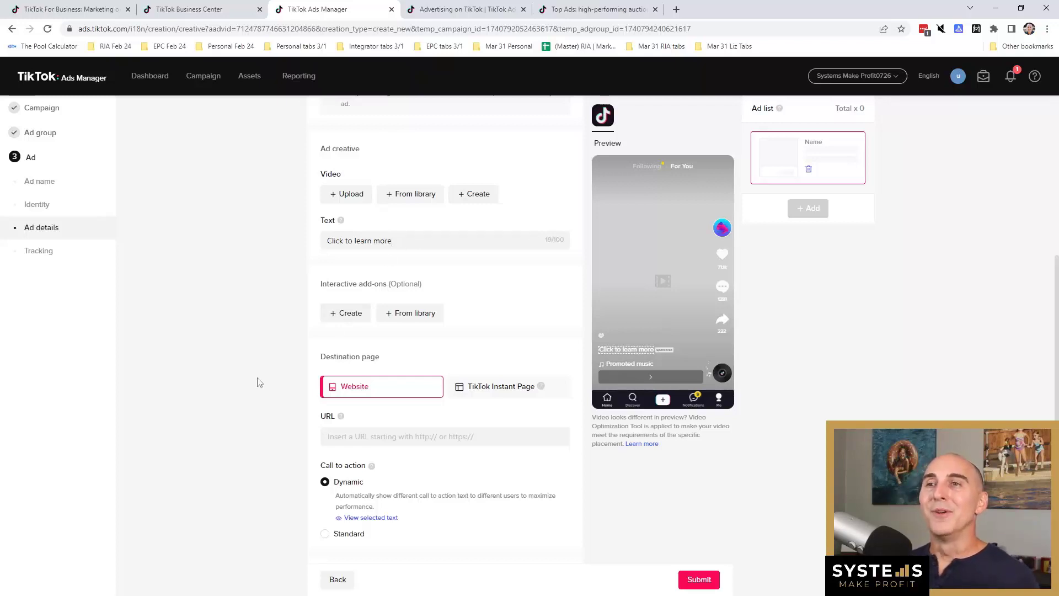
pyautogui.scroll(-1, 260, 382)
pyautogui.scroll(-1, 259, 382)
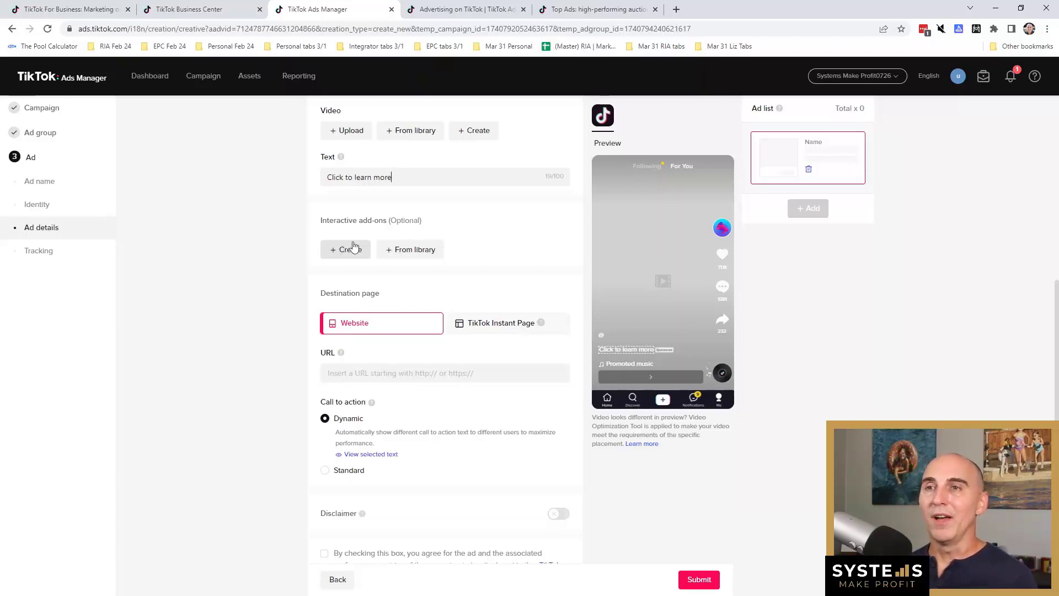
pyautogui.scroll(-2, 366, 241)
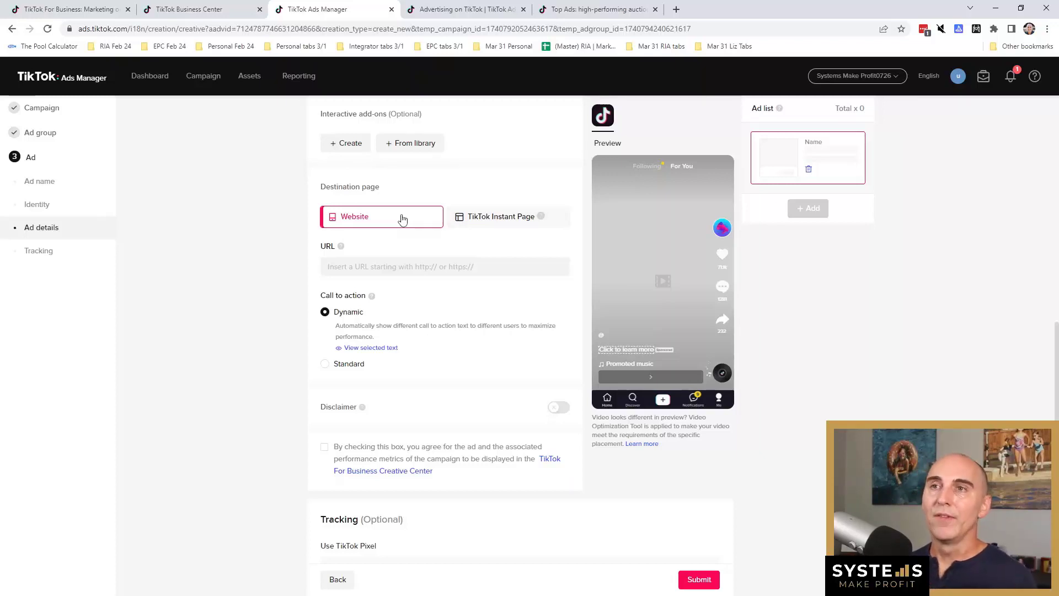
pyautogui.click(375, 267)
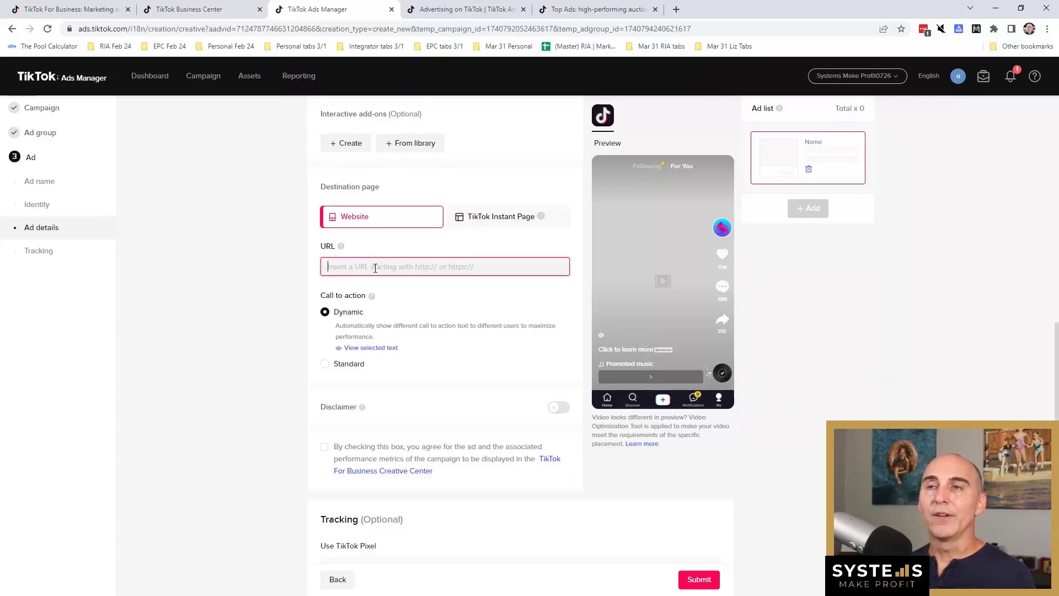
pyautogui.write('https:/')
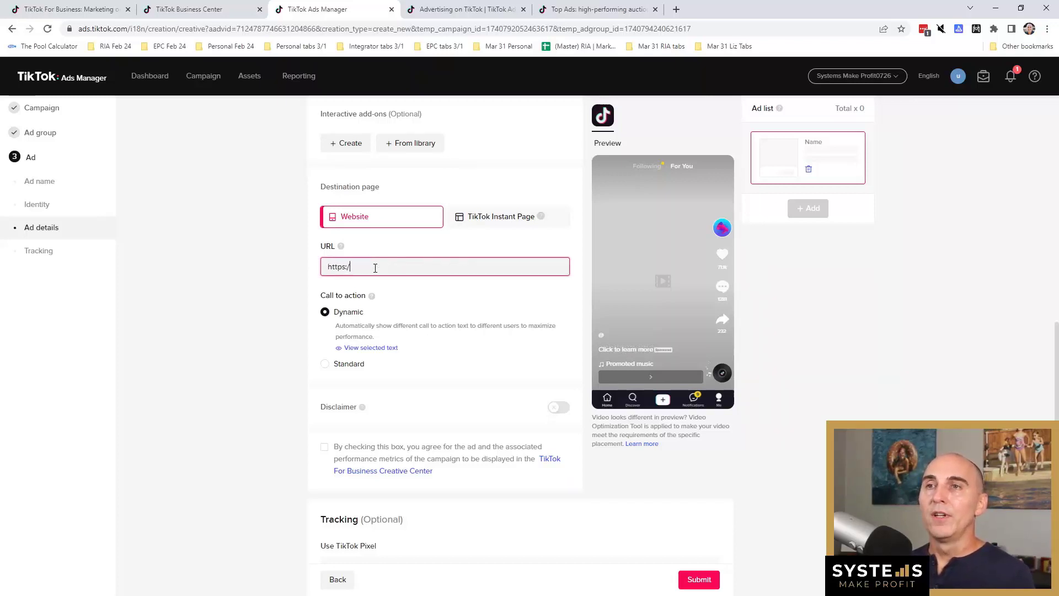
pyautogui.write('/systems')
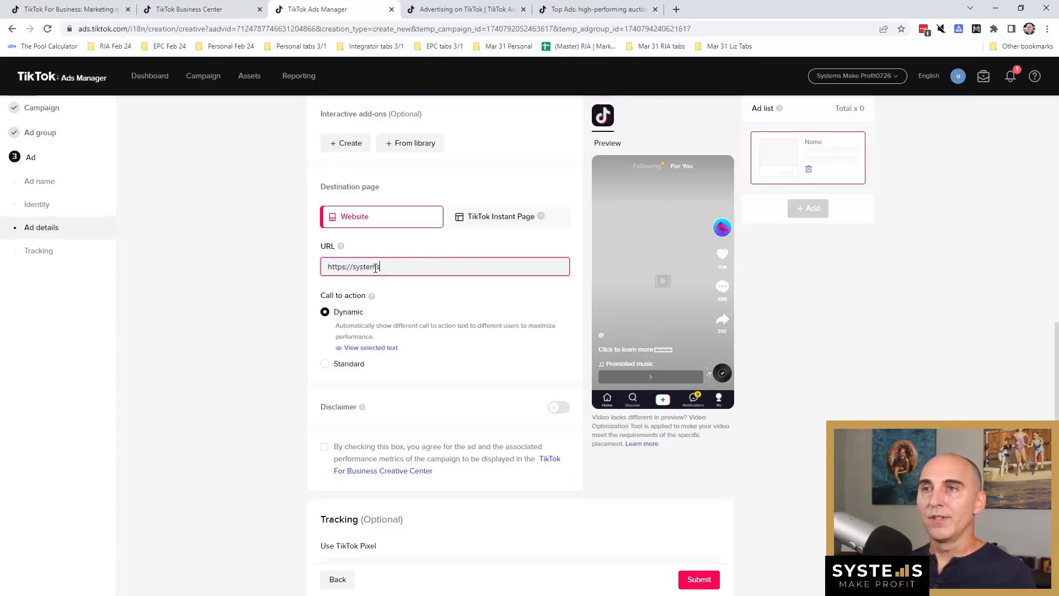
pyautogui.write('makeprofit.com')
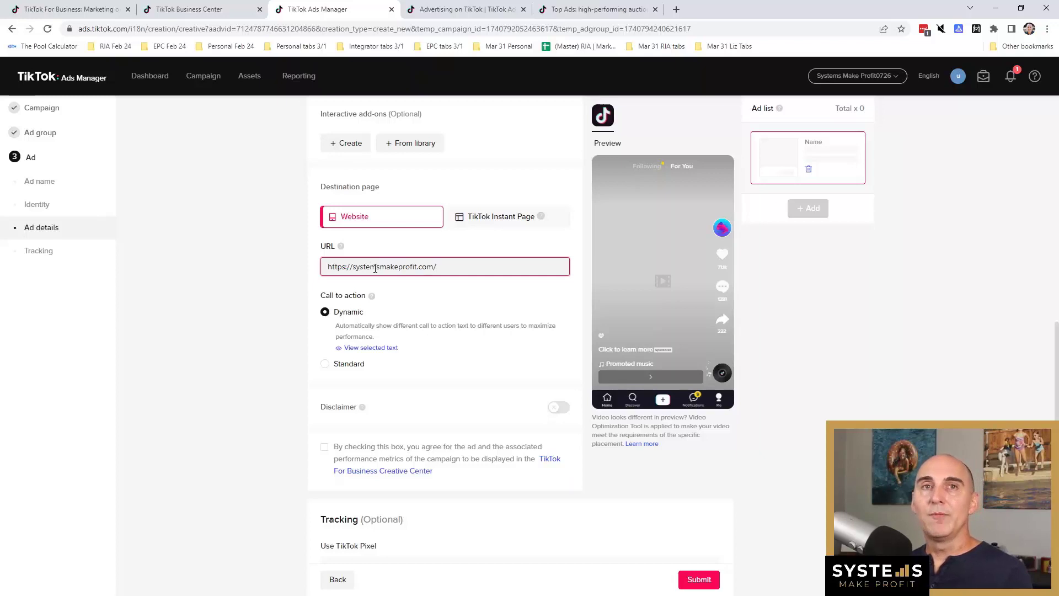
pyautogui.write('/blue-sh')
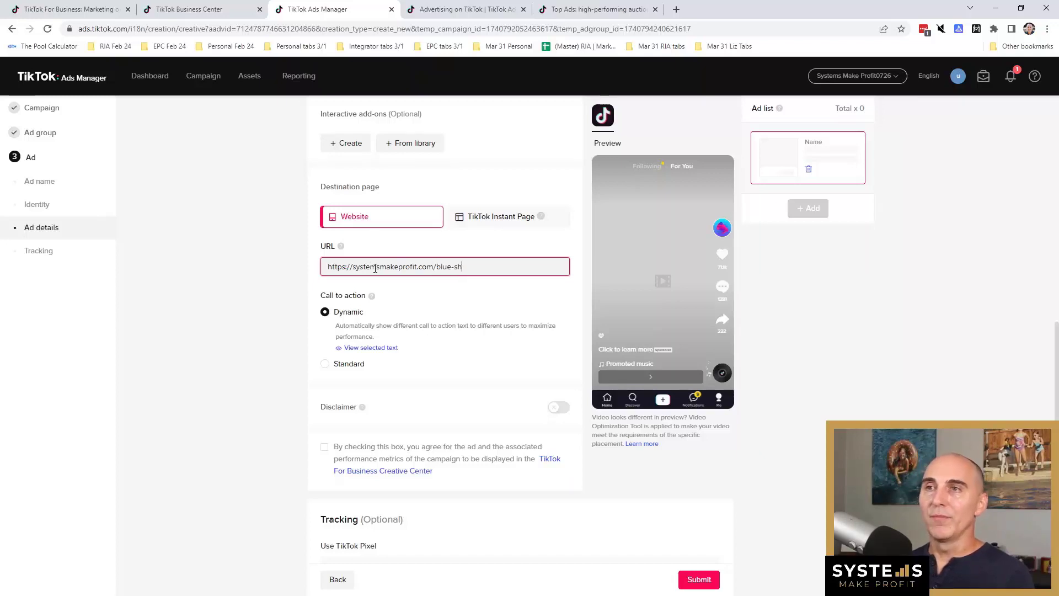
pyautogui.write('irt')
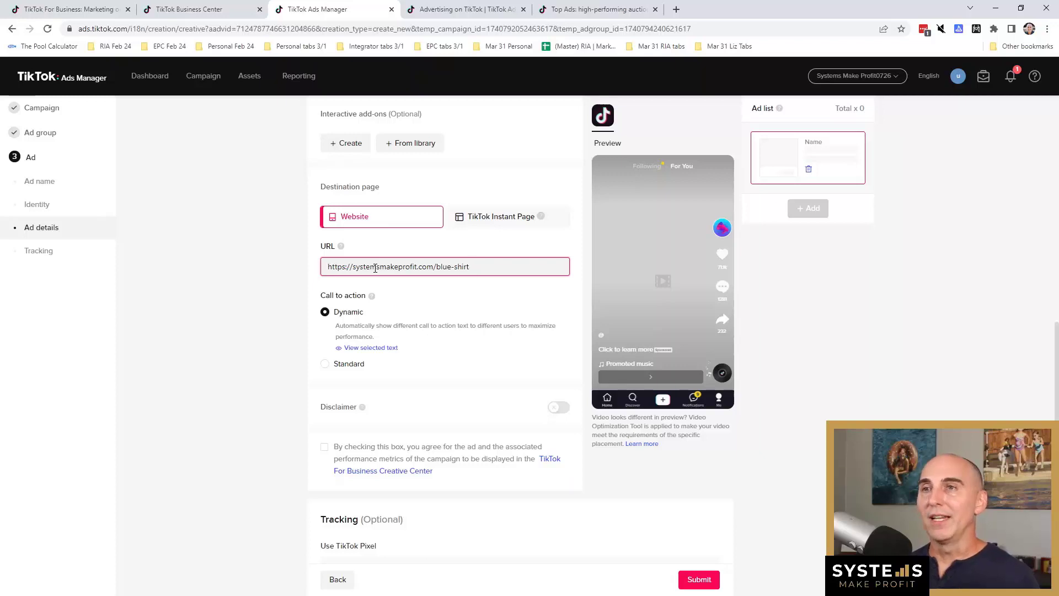
# - Switch the call to action to Standard, look through the available texts, and choose Learn more
pyautogui.click(325, 363)
pyautogui.scroll(-2, 395, 216)
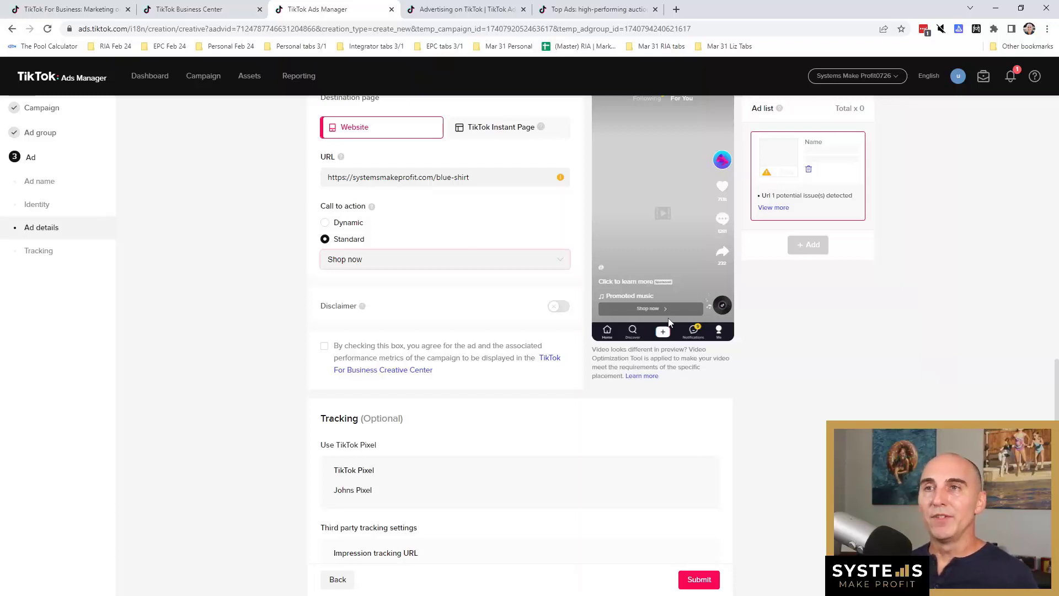
pyautogui.click(357, 266)
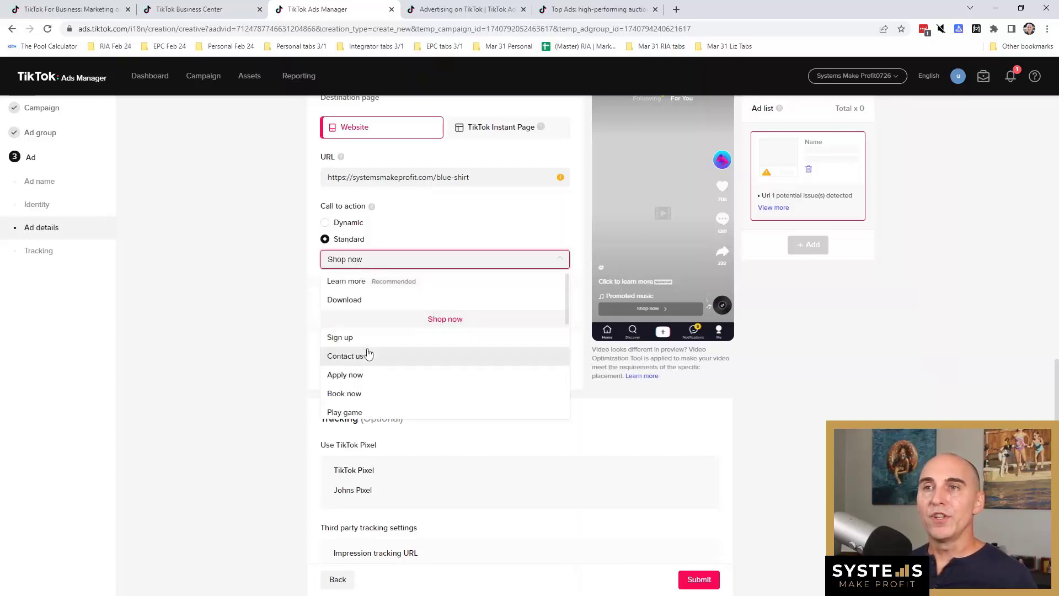
pyautogui.scroll(-5, 368, 354)
pyautogui.scroll(-1, 369, 354)
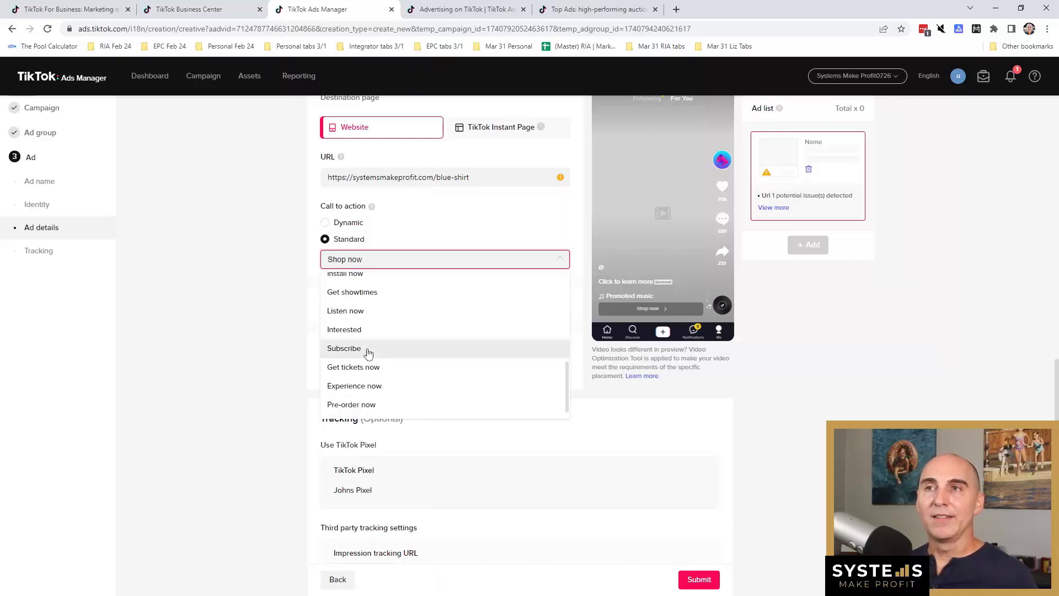
pyautogui.scroll(6, 368, 354)
pyautogui.click(350, 282)
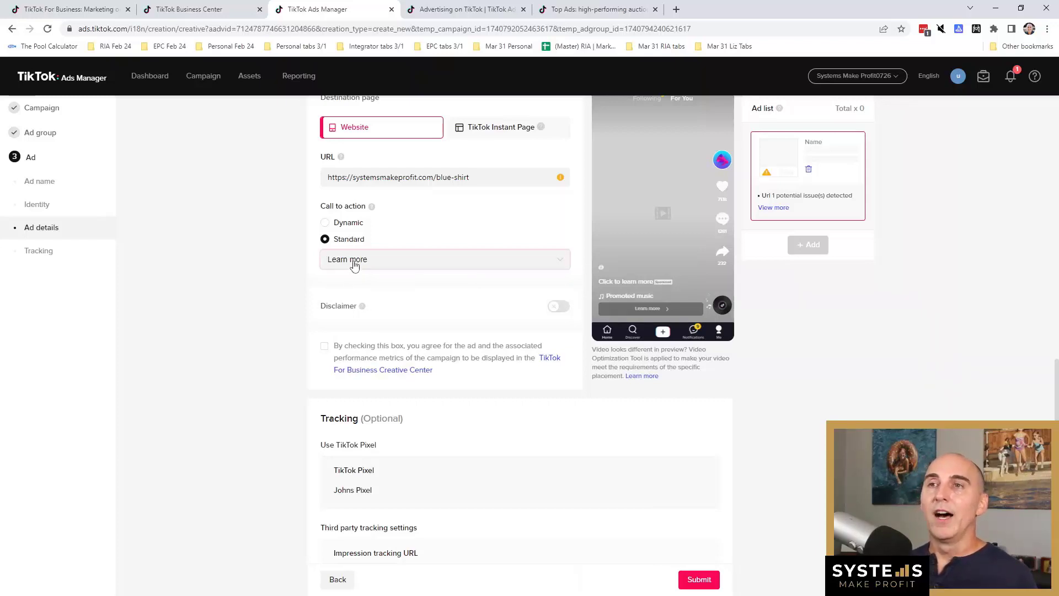
# - Look through the available Standard call-to-action texts again and keep Learn more
pyautogui.click(357, 260)
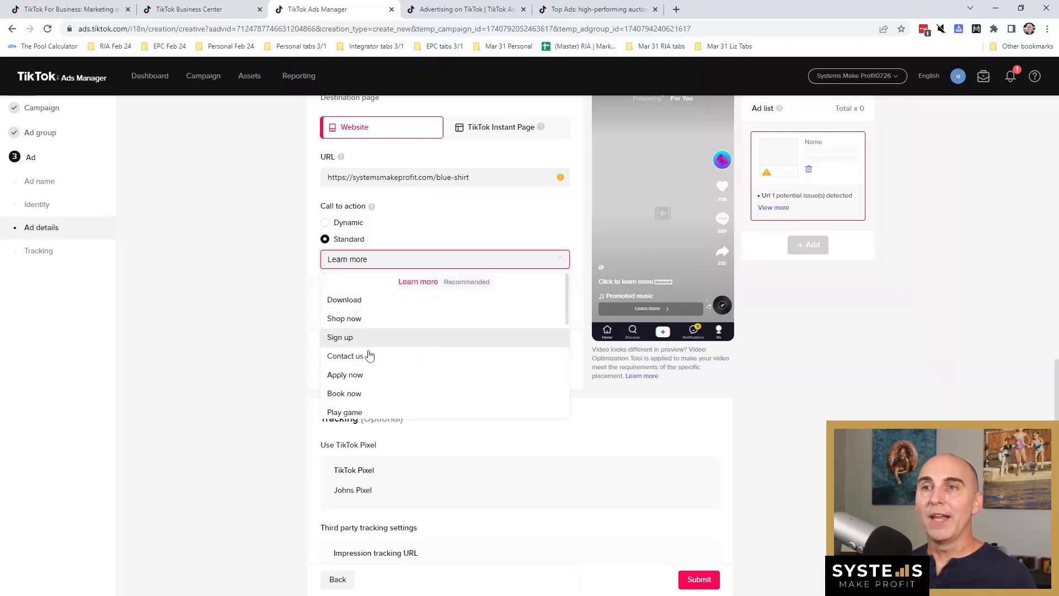
pyautogui.scroll(-1, 388, 365)
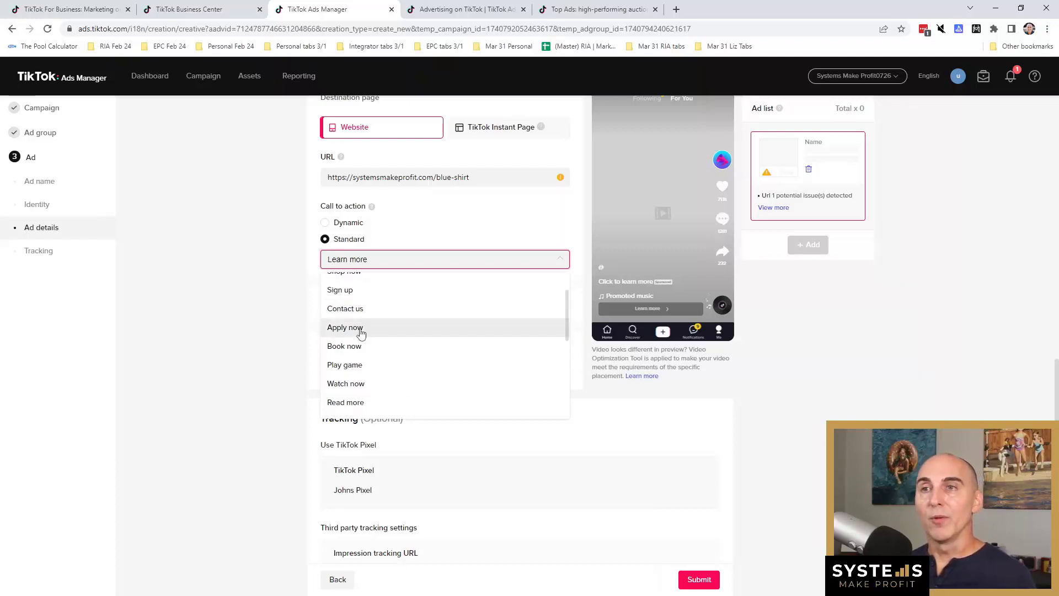
pyautogui.scroll(-2, 432, 362)
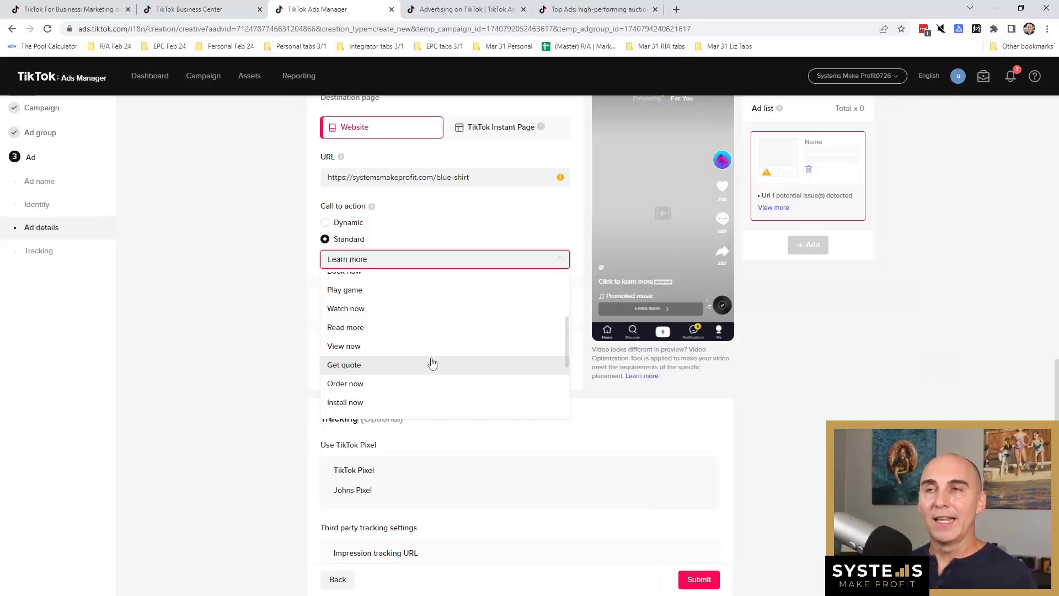
pyautogui.scroll(3, 349, 326)
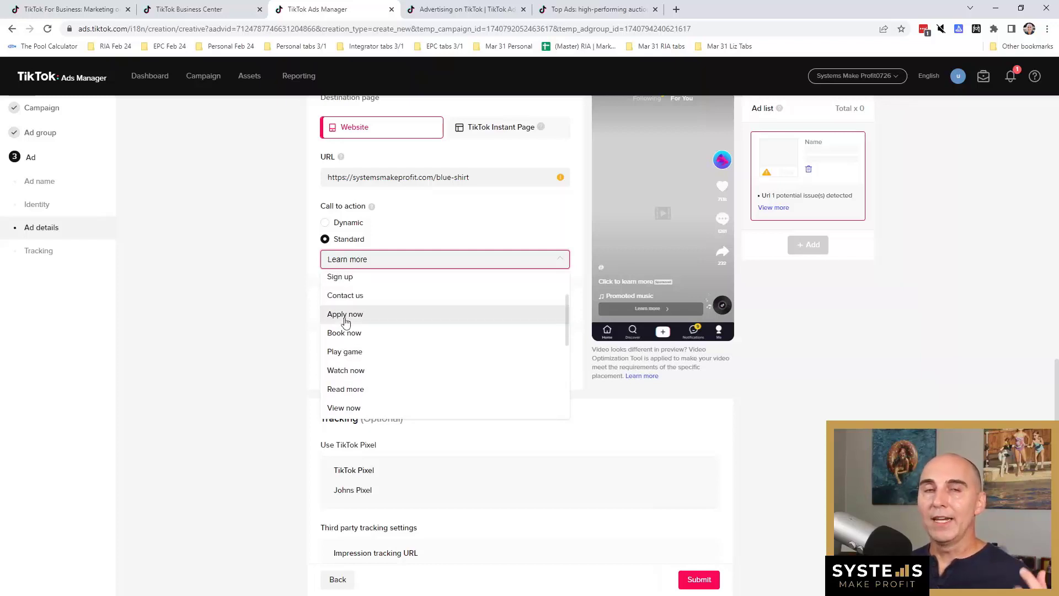
pyautogui.scroll(2, 346, 323)
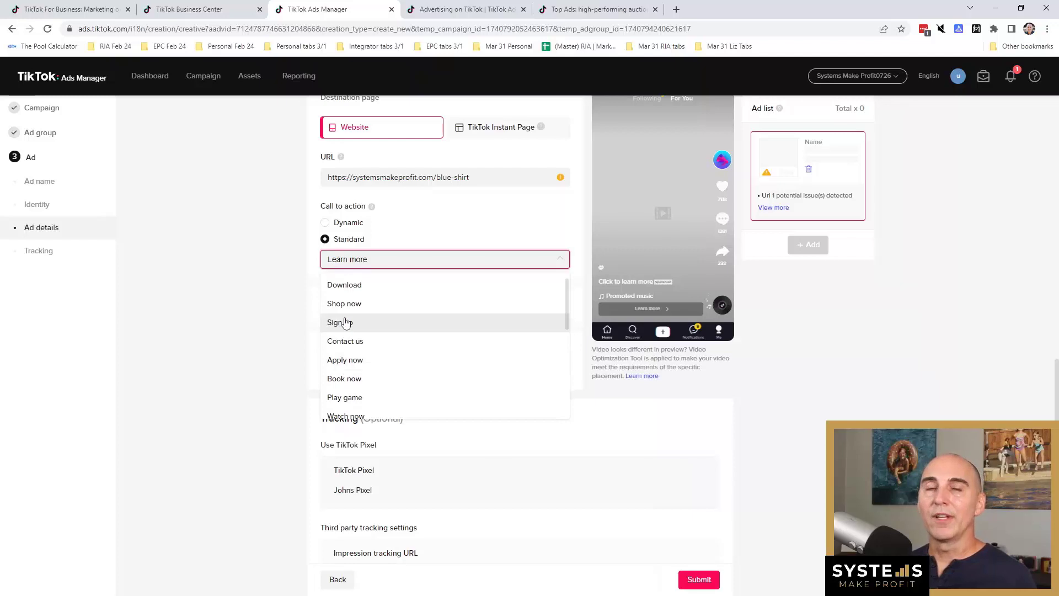
pyautogui.scroll(3, 378, 328)
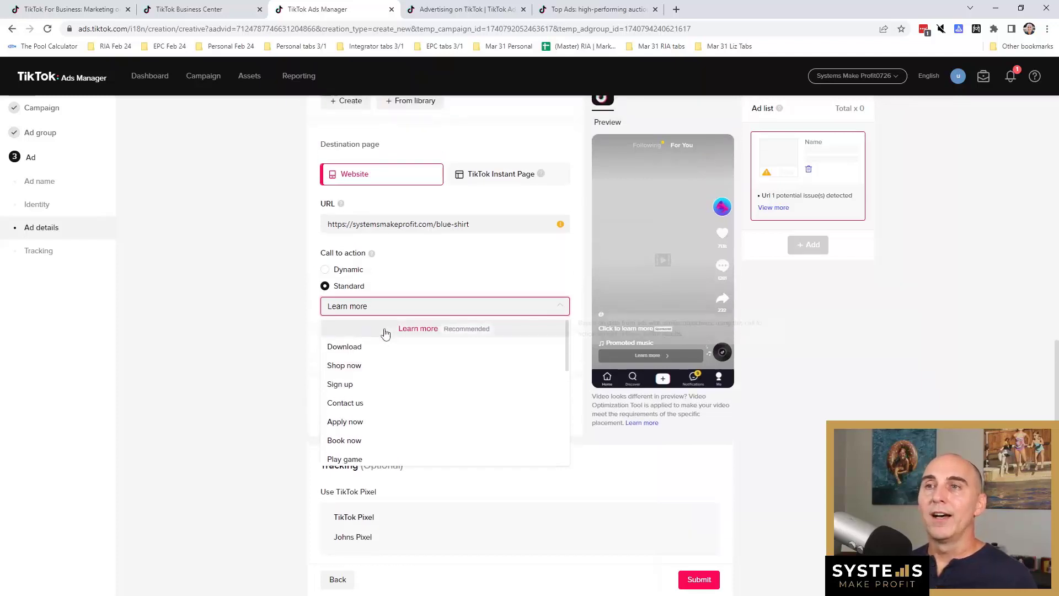
pyautogui.click(291, 338)
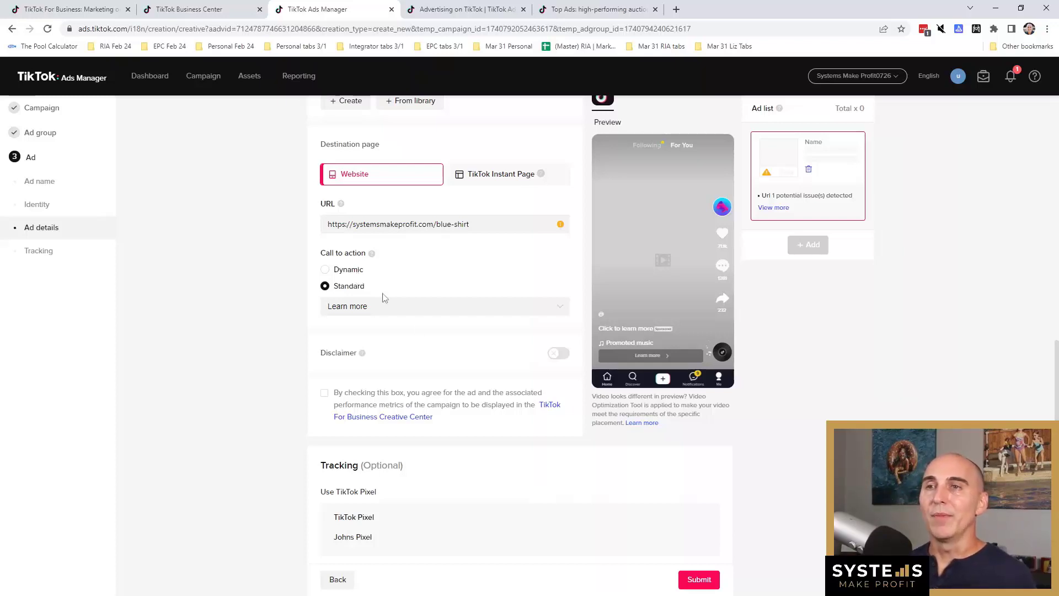
# - Agree to display the ad and its performance metrics in the TikTok For Business Creative Center, and review the destination URL and tracking settings
pyautogui.click(324, 392)
pyautogui.scroll(-3, 356, 381)
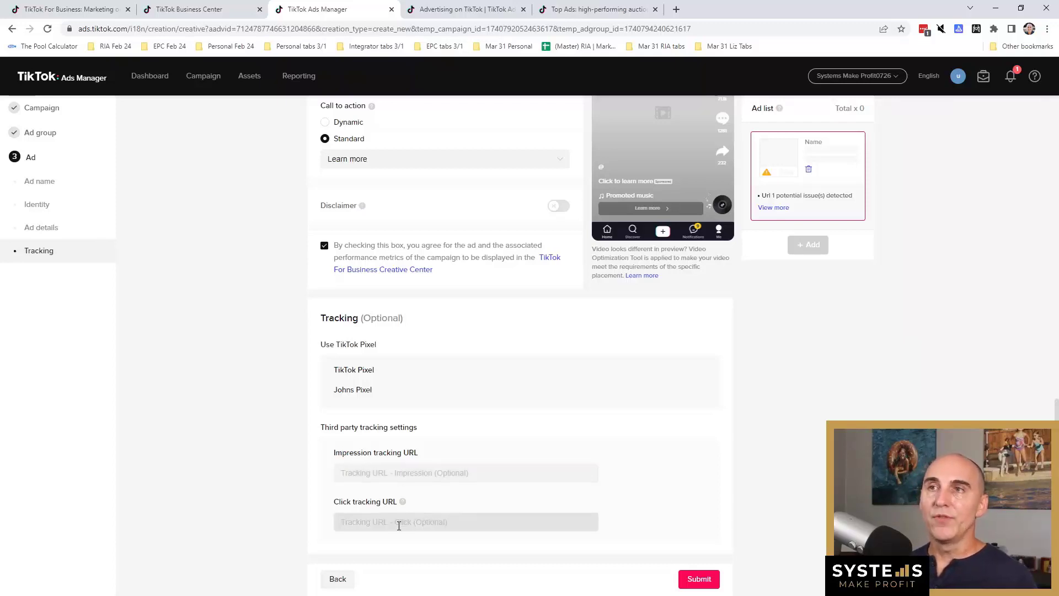
pyautogui.scroll(4, 409, 414)
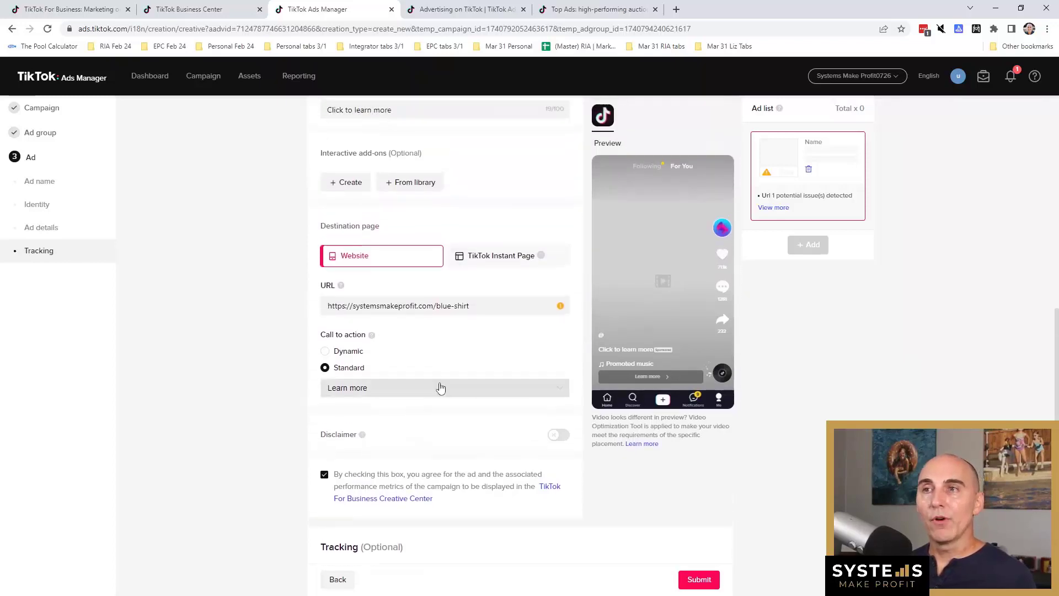
pyautogui.click(504, 306)
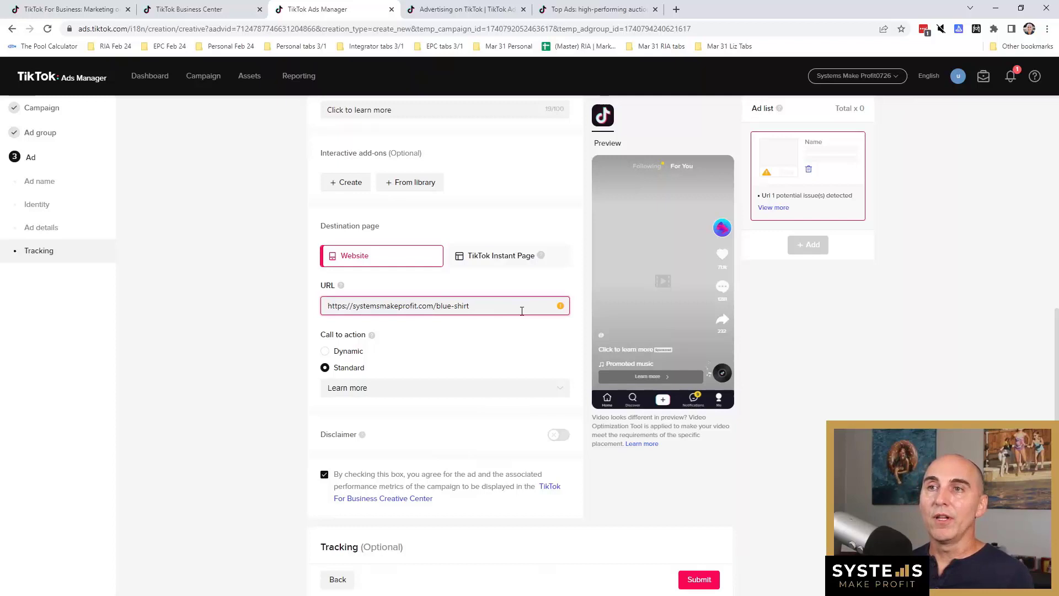
pyautogui.scroll(-4, 522, 311)
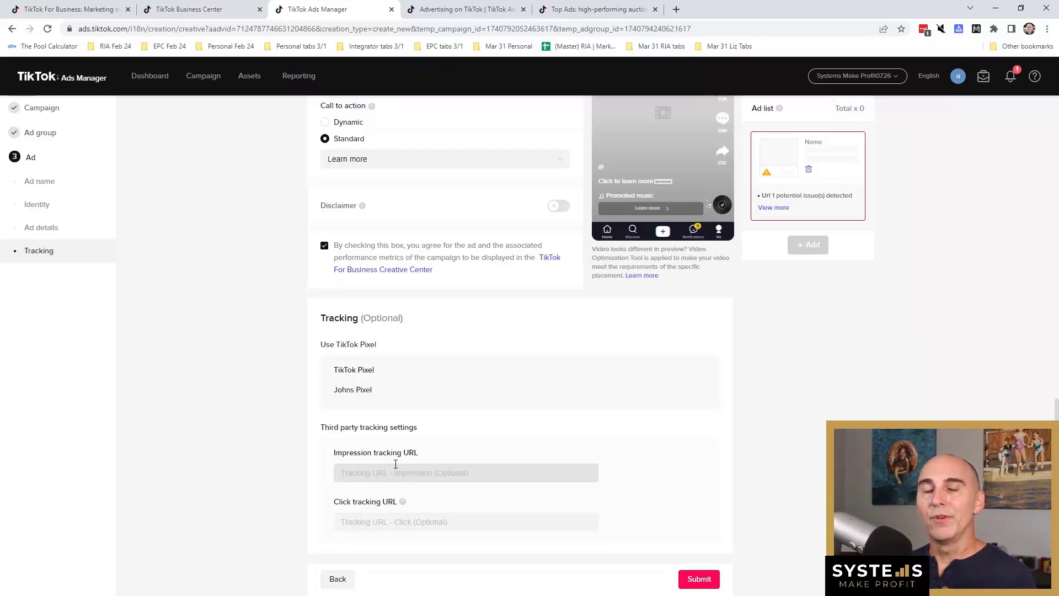
# - Switch to the Making Frugal Fun ads account, open the Frugal Meal Plan campaign's ad groups, and narrow the Name column
pyautogui.hotkey('ctrl', 'Tab')
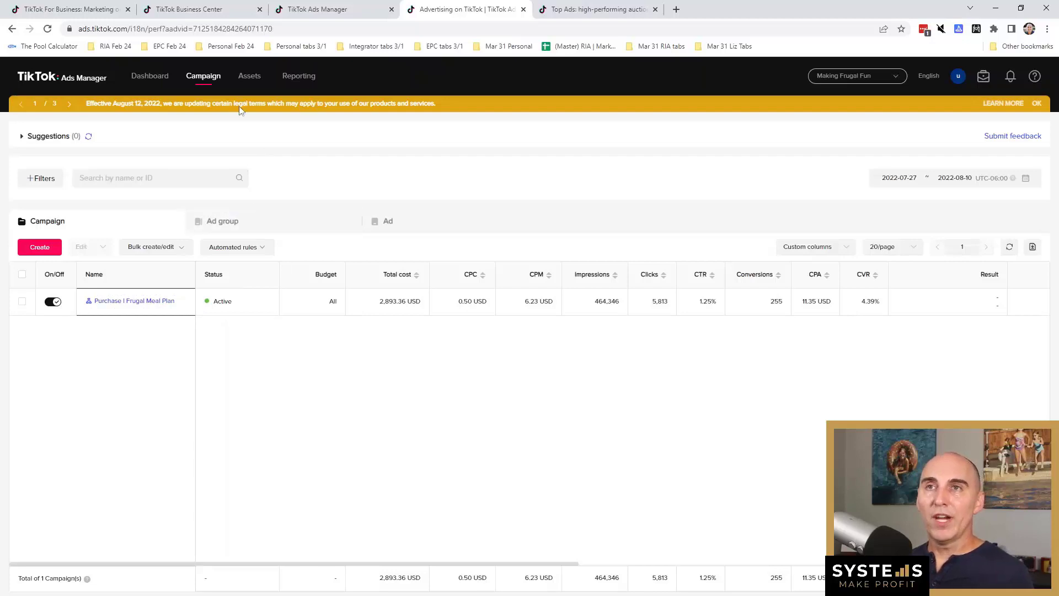
pyautogui.moveTo(142, 313)
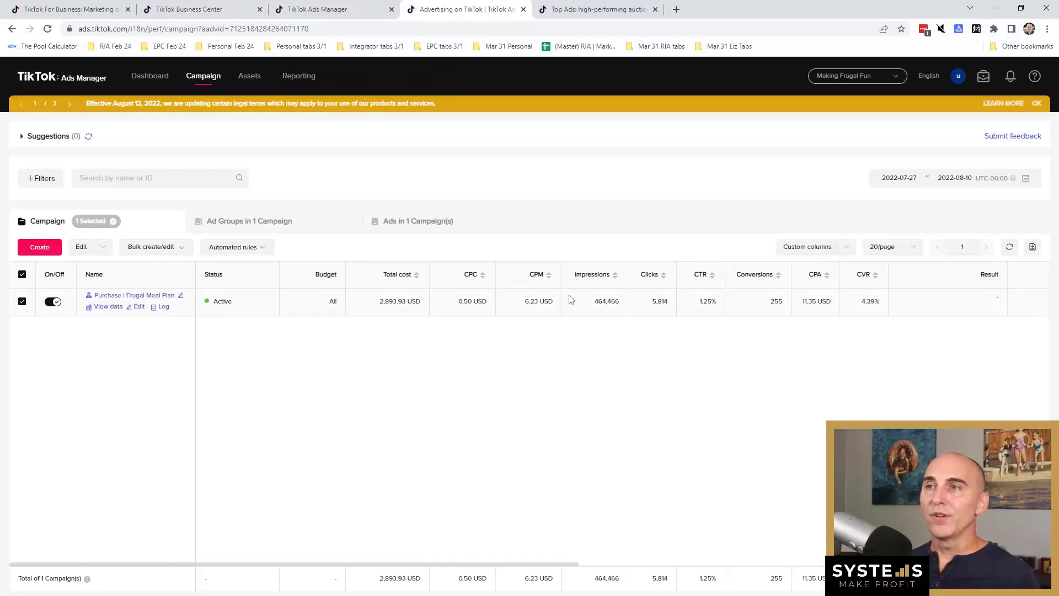
pyautogui.click(114, 299)
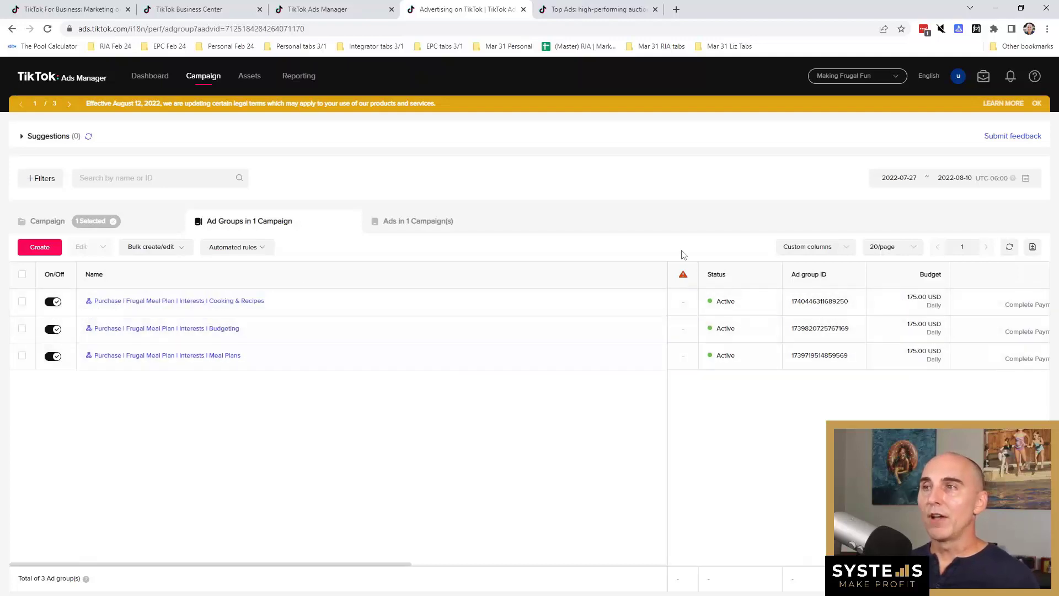
pyautogui.moveTo(667, 277); pyautogui.dragTo(322, 302)
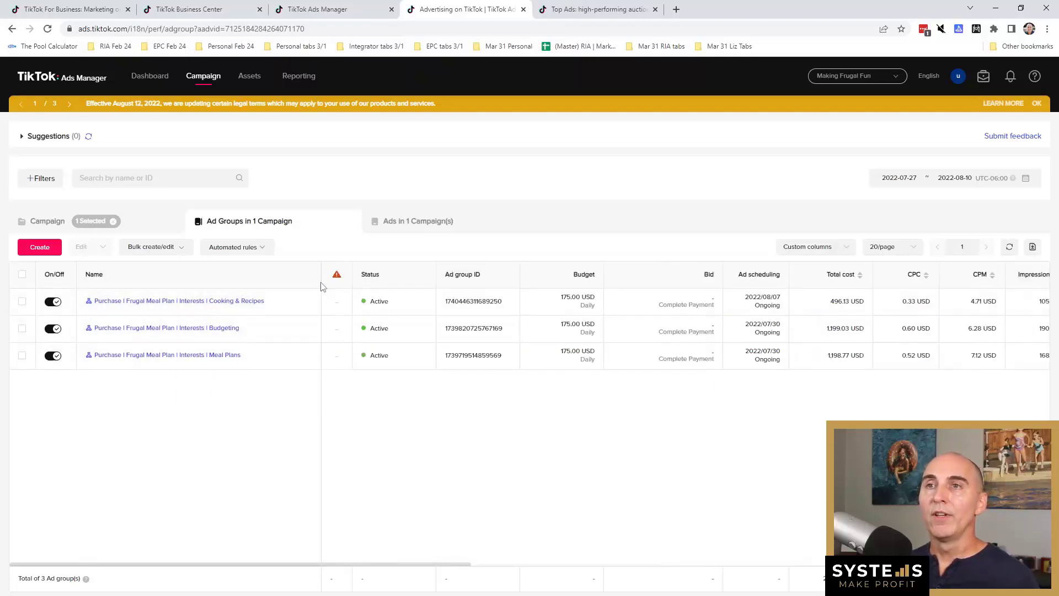
# - Open the Cooking & Recipes ad group and look over the details of its ad
pyautogui.click(177, 297)
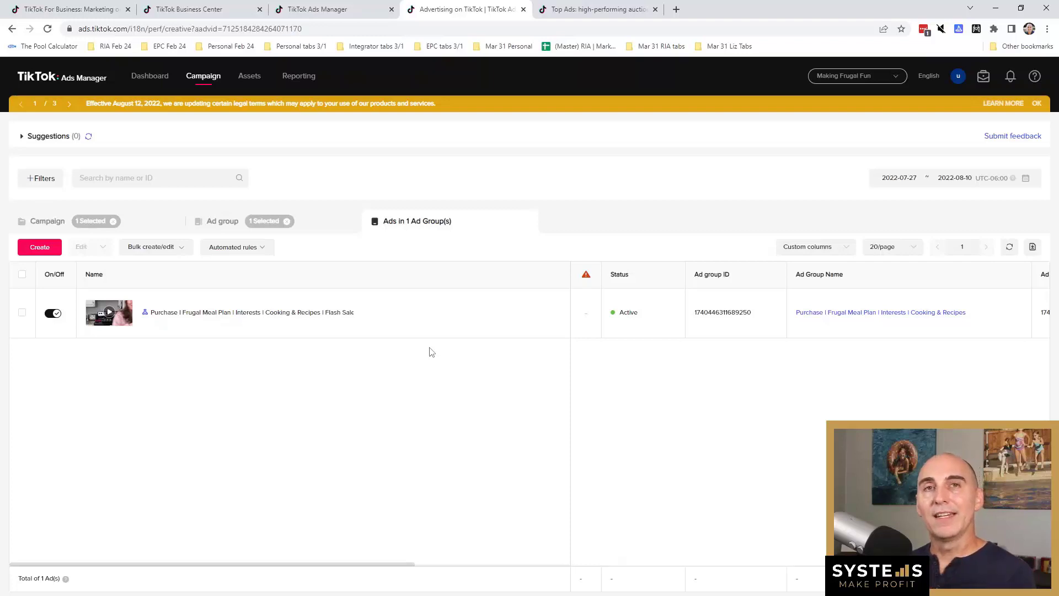
pyautogui.hscroll(5, 700, 293)
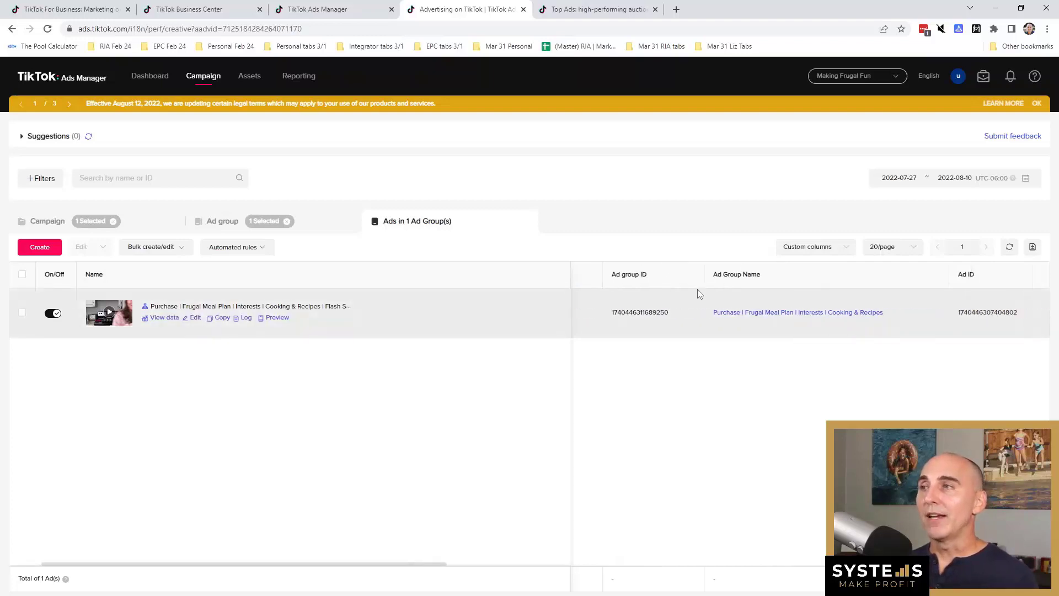
pyautogui.hscroll(-5, 700, 294)
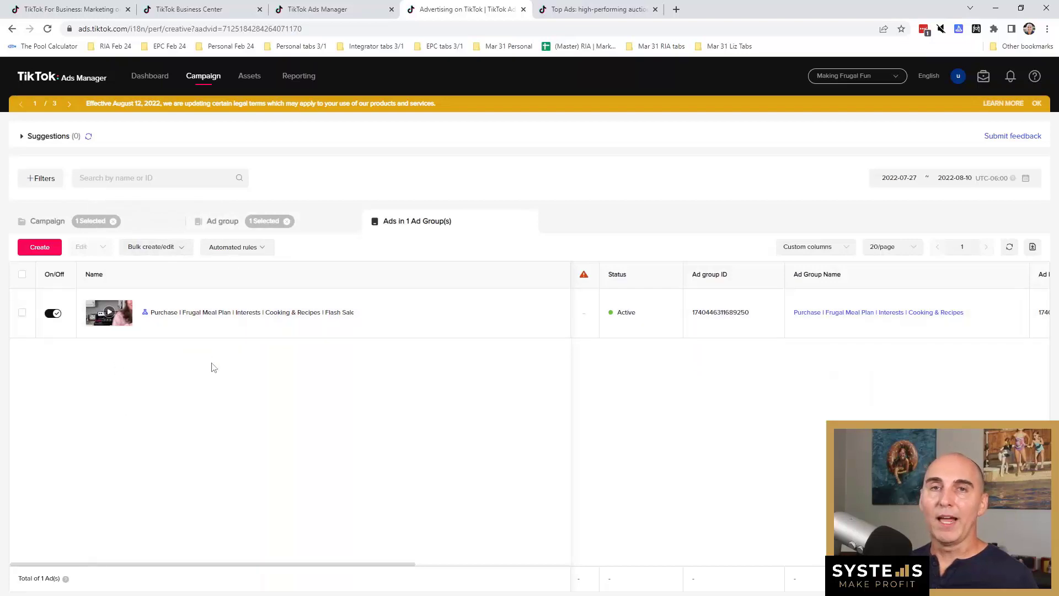
# - Return to the campaign's ad groups and examine their cost, conversion, result and engagement columns
pyautogui.click(226, 222)
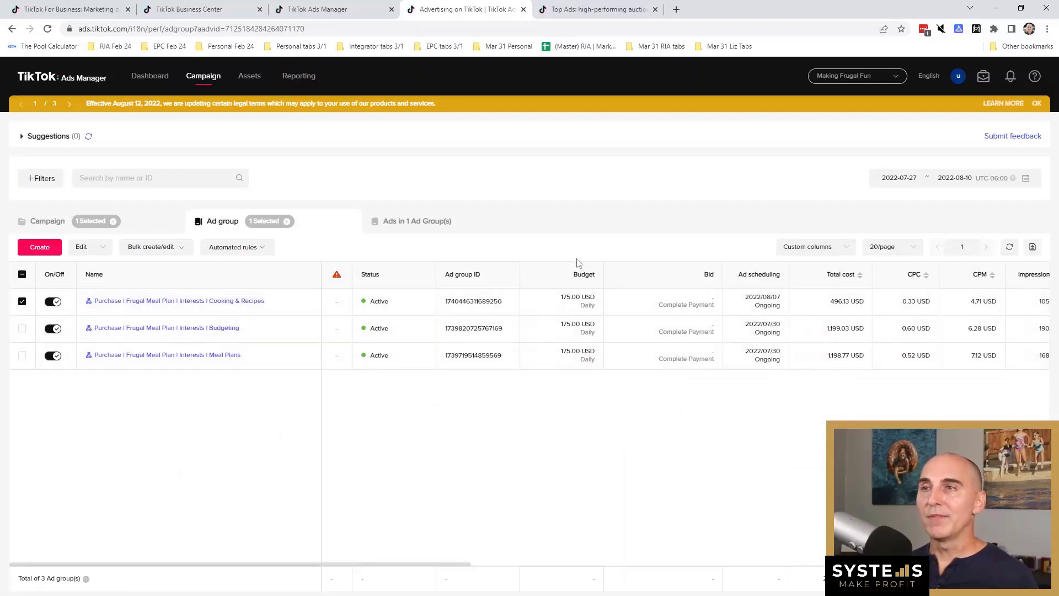
pyautogui.hscroll(10, 890, 316)
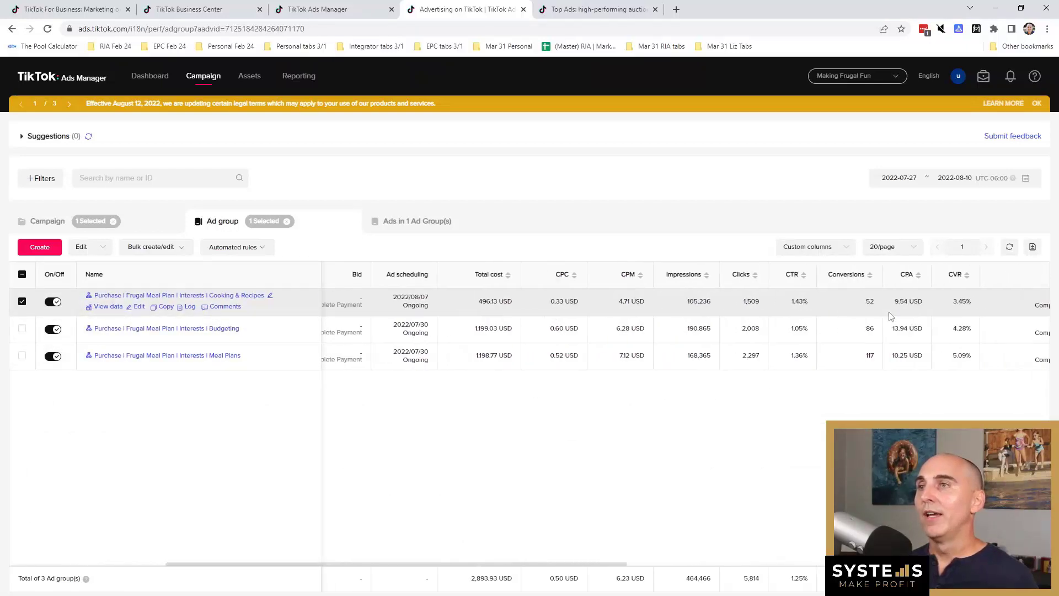
pyautogui.hscroll(8, 768, 325)
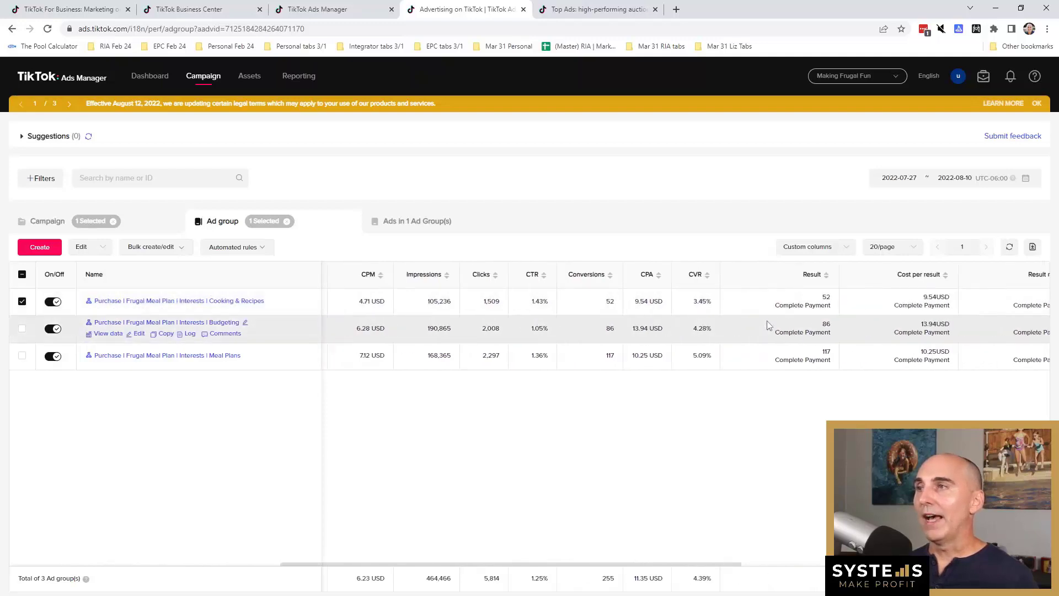
pyautogui.hscroll(6, 769, 325)
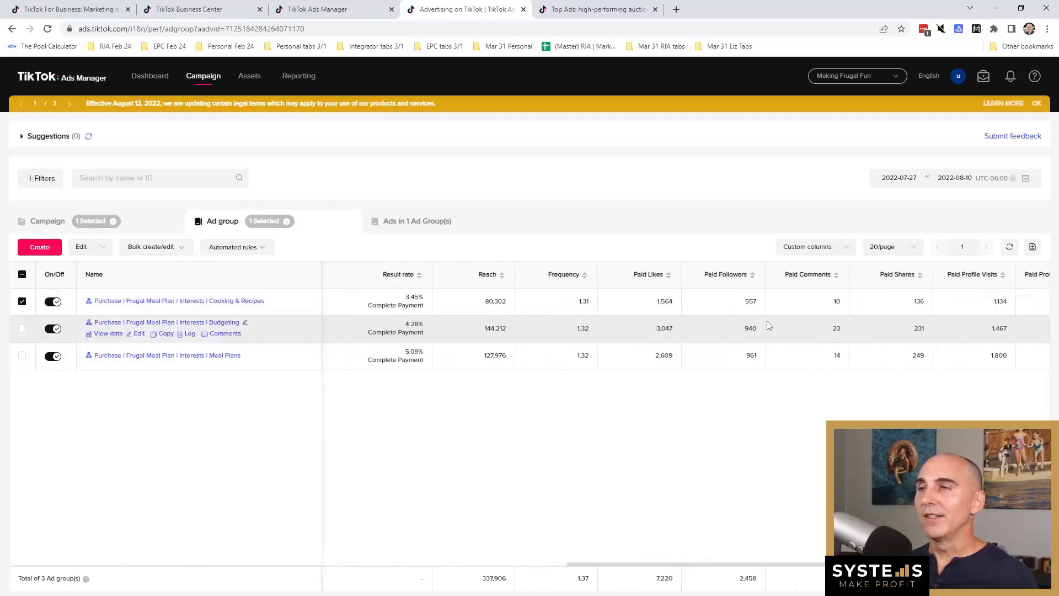